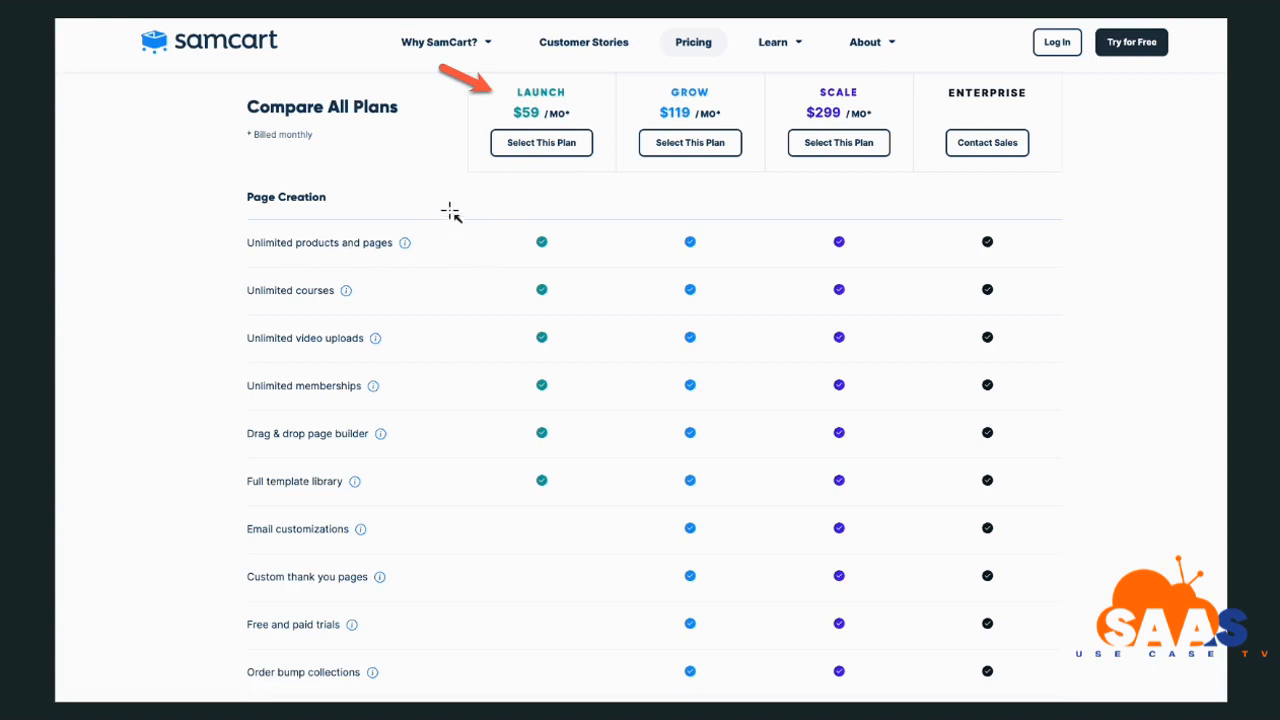
Draw arrows at Launch's six Page Creation check marks and at Order bump collections
drag(418, 189, 519, 231)
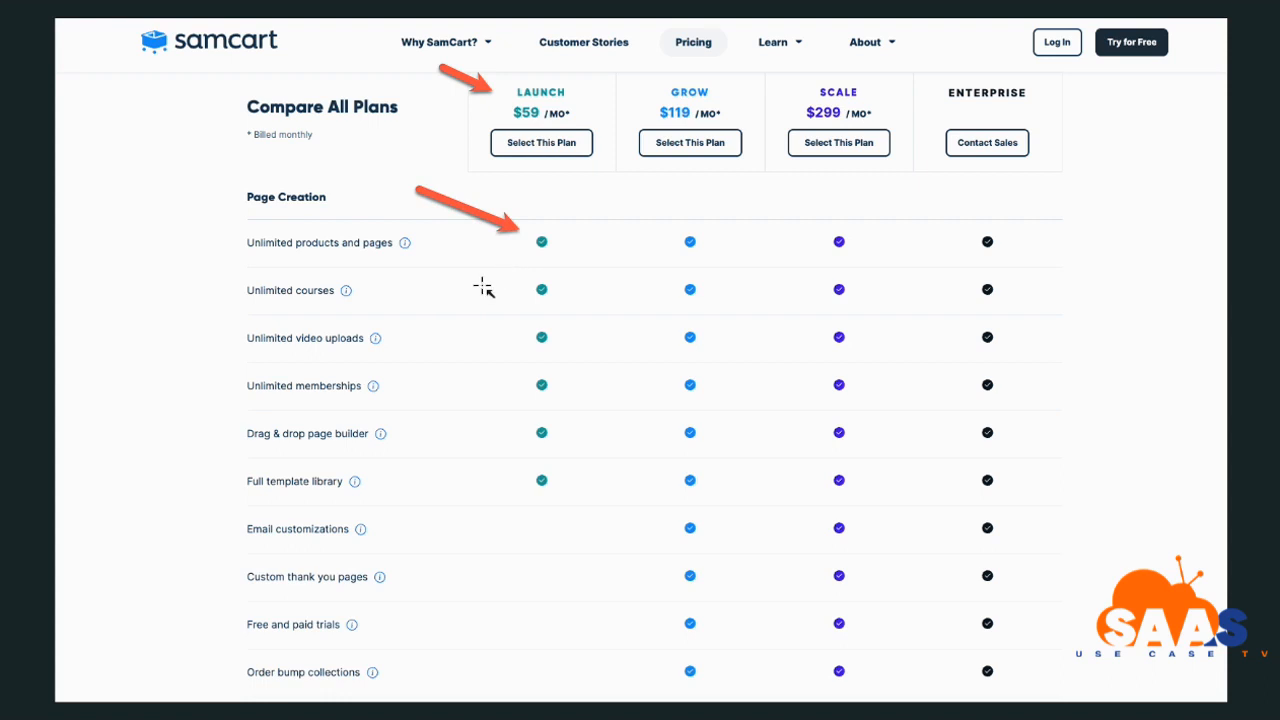
drag(410, 270, 517, 294)
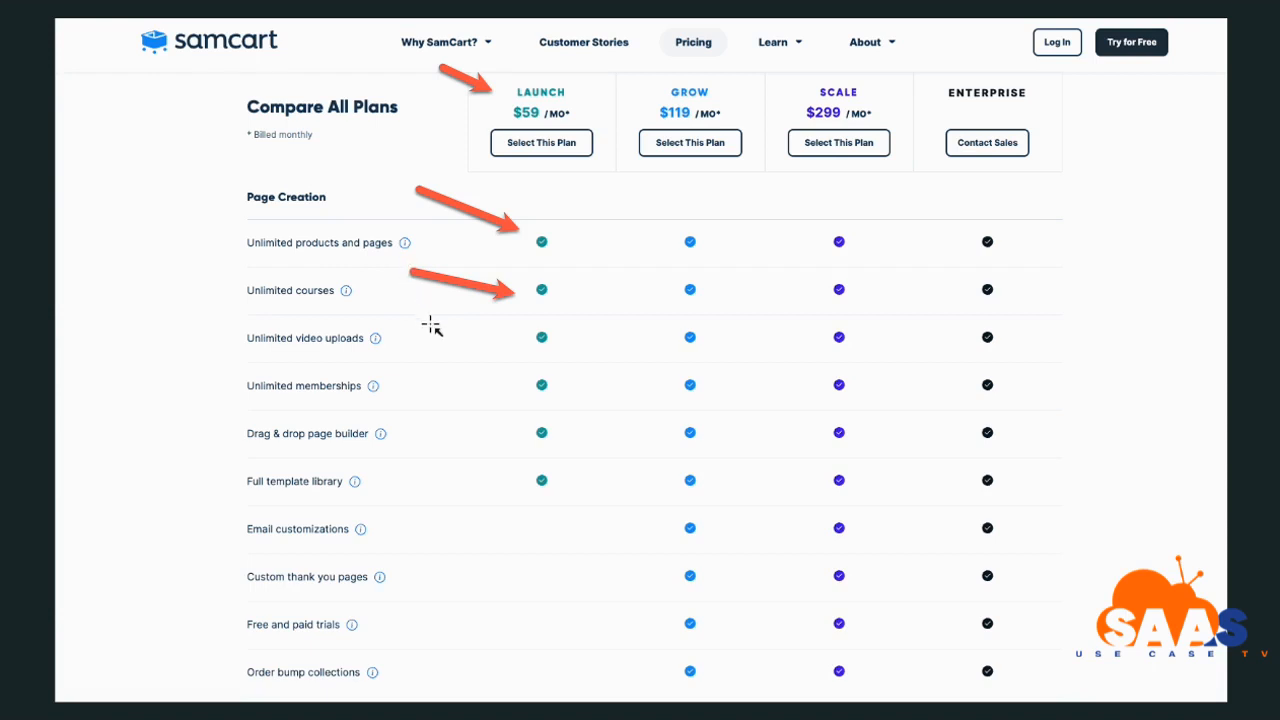
drag(407, 311, 503, 340)
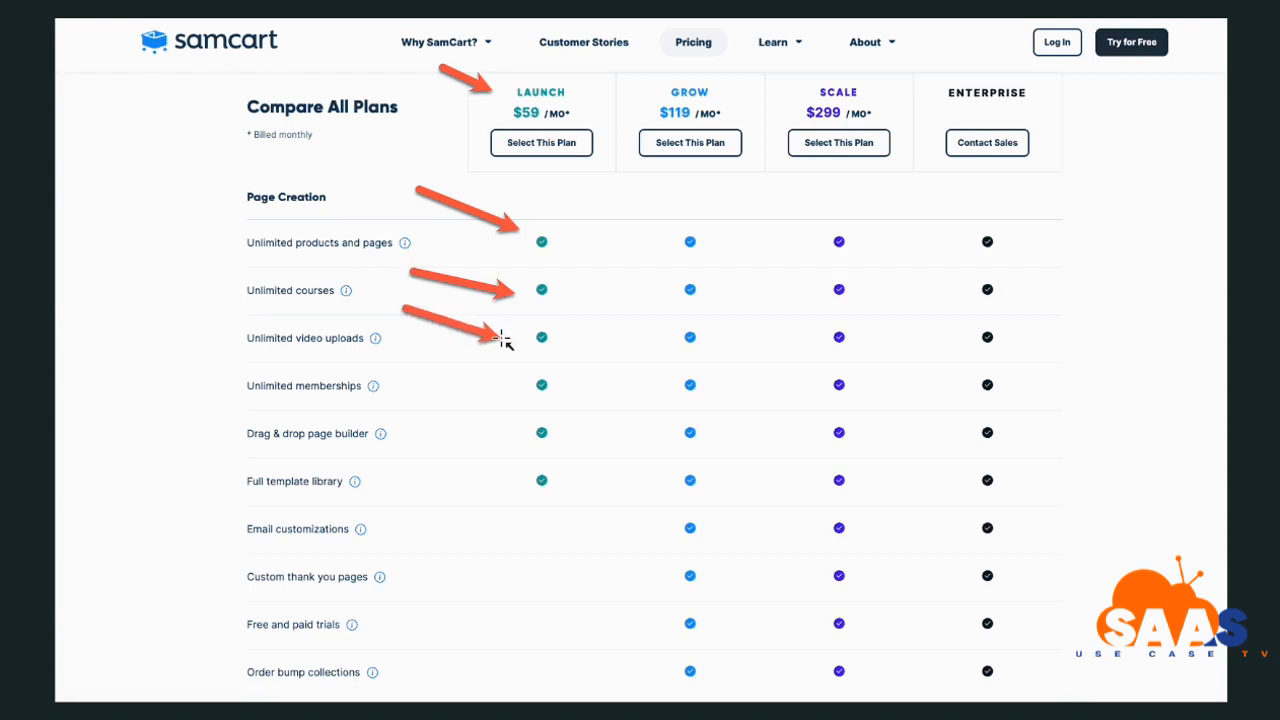
drag(422, 363, 512, 382)
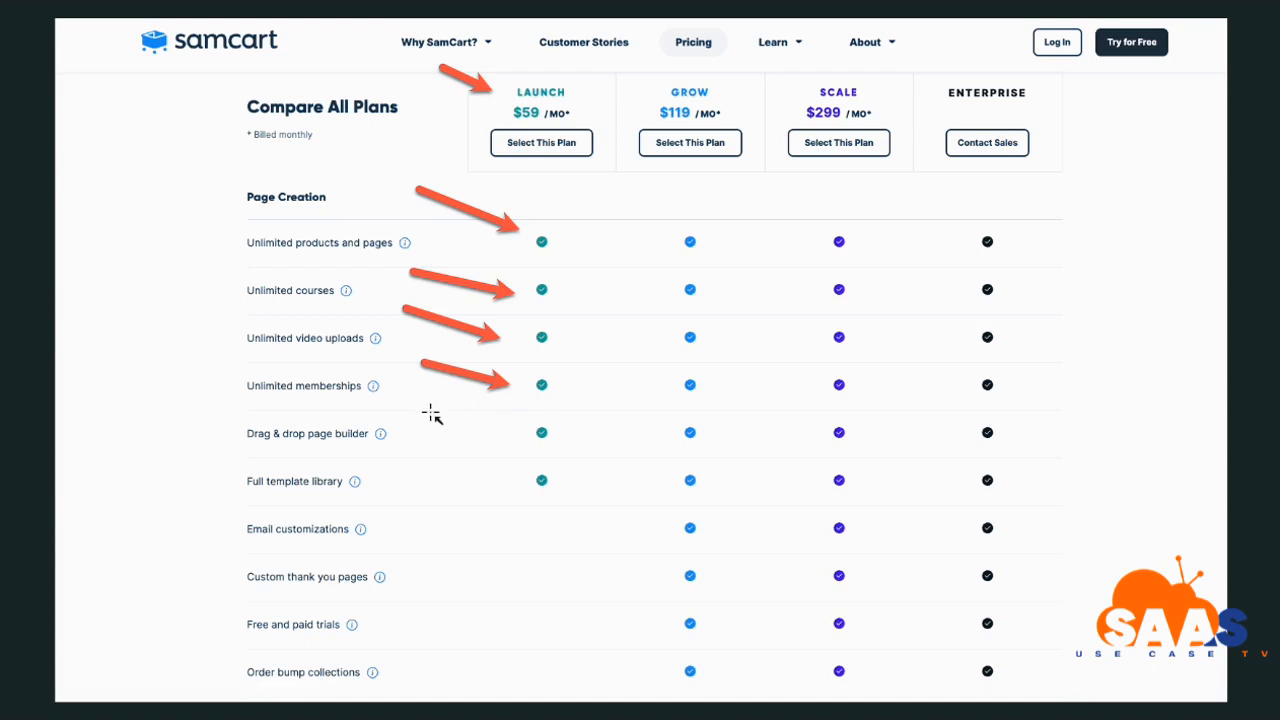
drag(415, 399, 520, 429)
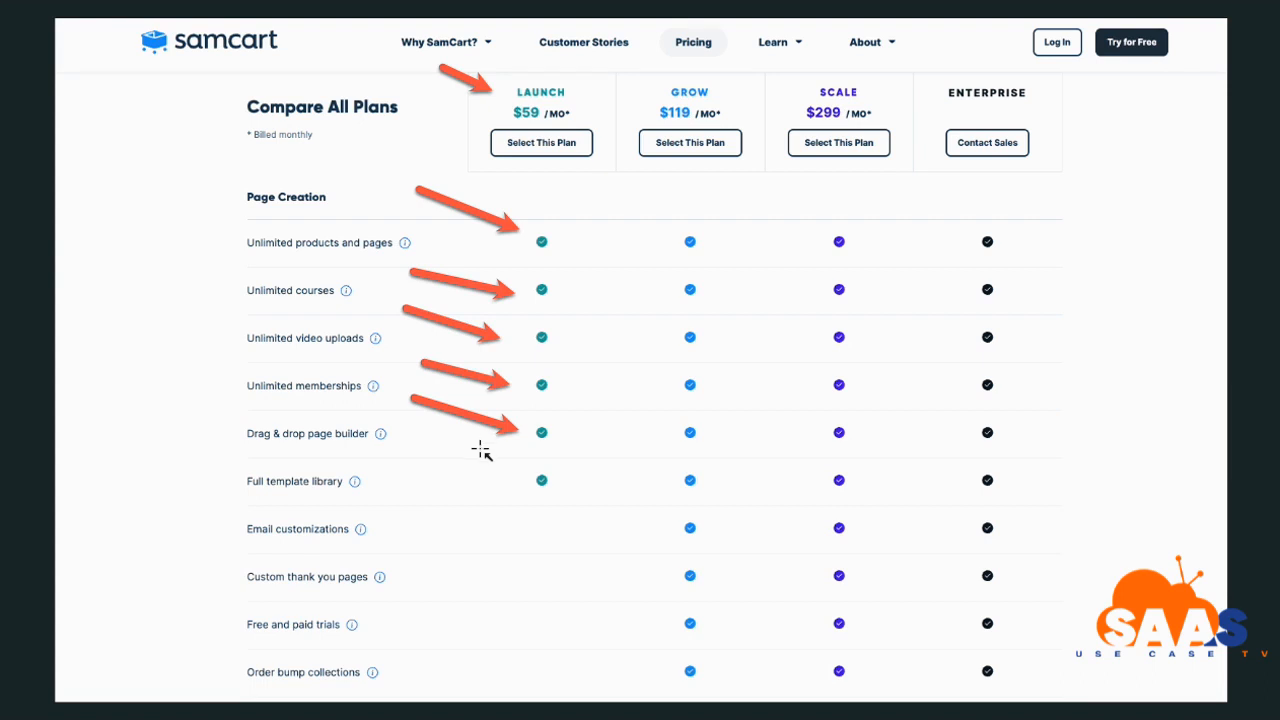
drag(422, 443, 511, 480)
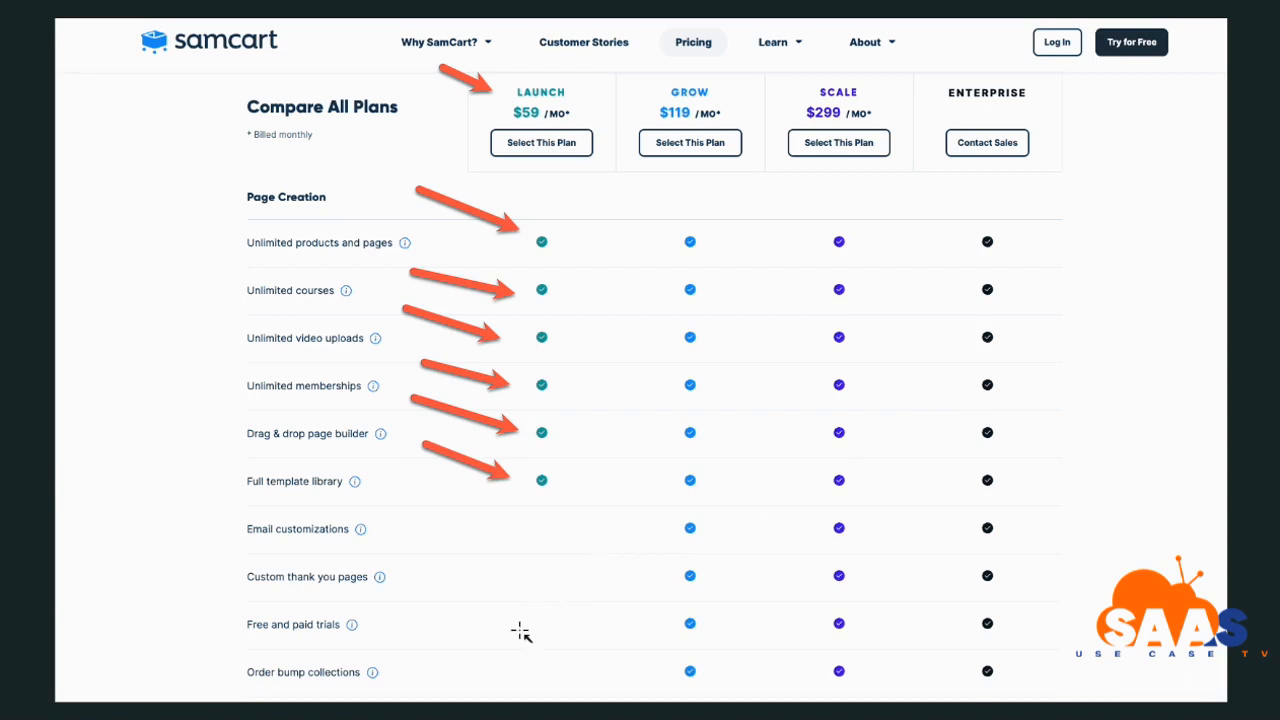
drag(433, 639, 376, 670)
Arrow Free and paid trials, plus Launch's Apple and Google Pay and Pay What You Want checks, circling the latter
mouse_move(430, 577)
mouse_down()
mouse_move(350, 618)
mouse_move(362, 622)
mouse_up()
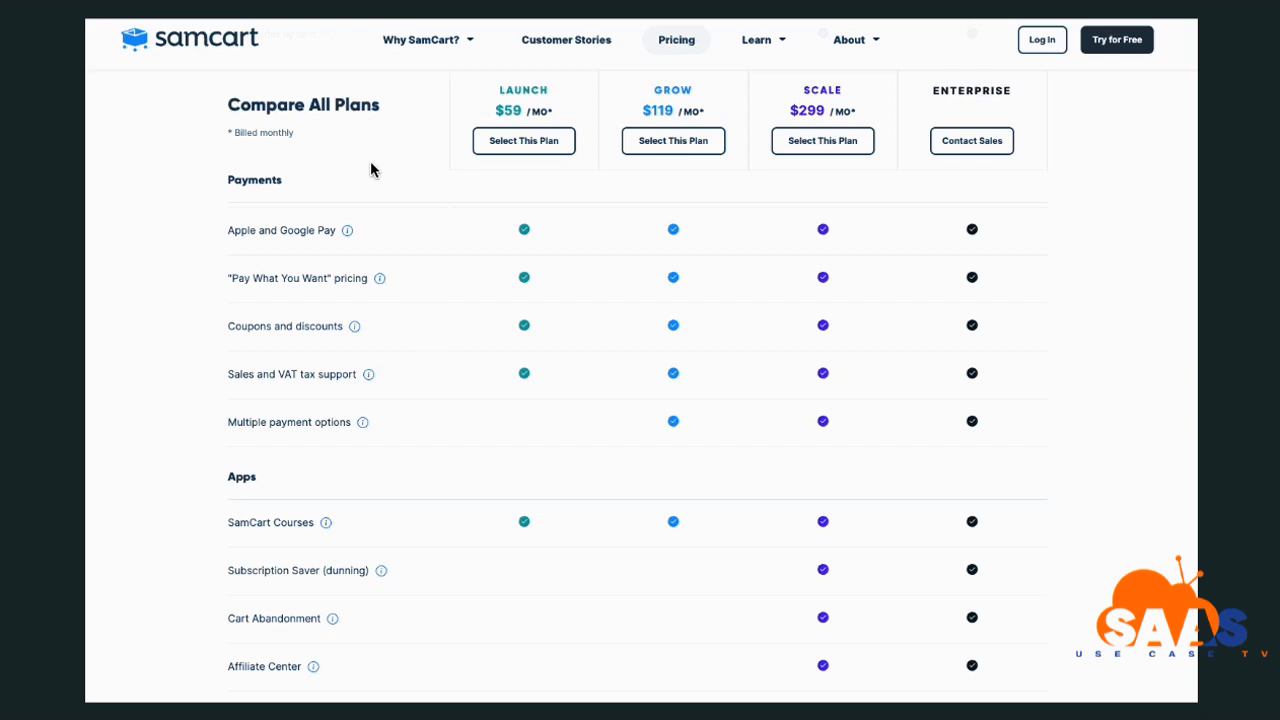
drag(371, 177, 490, 233)
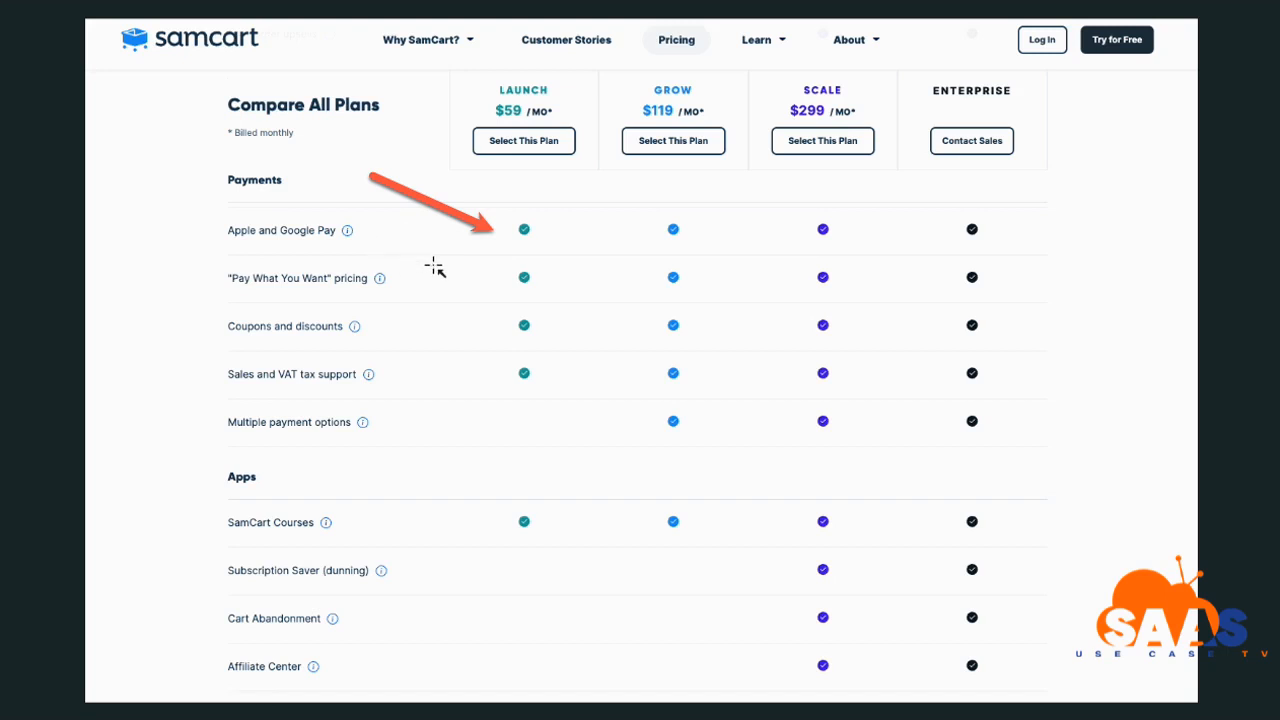
mouse_move(386, 245)
mouse_down()
mouse_move(464, 284)
mouse_move(506, 281)
mouse_up()
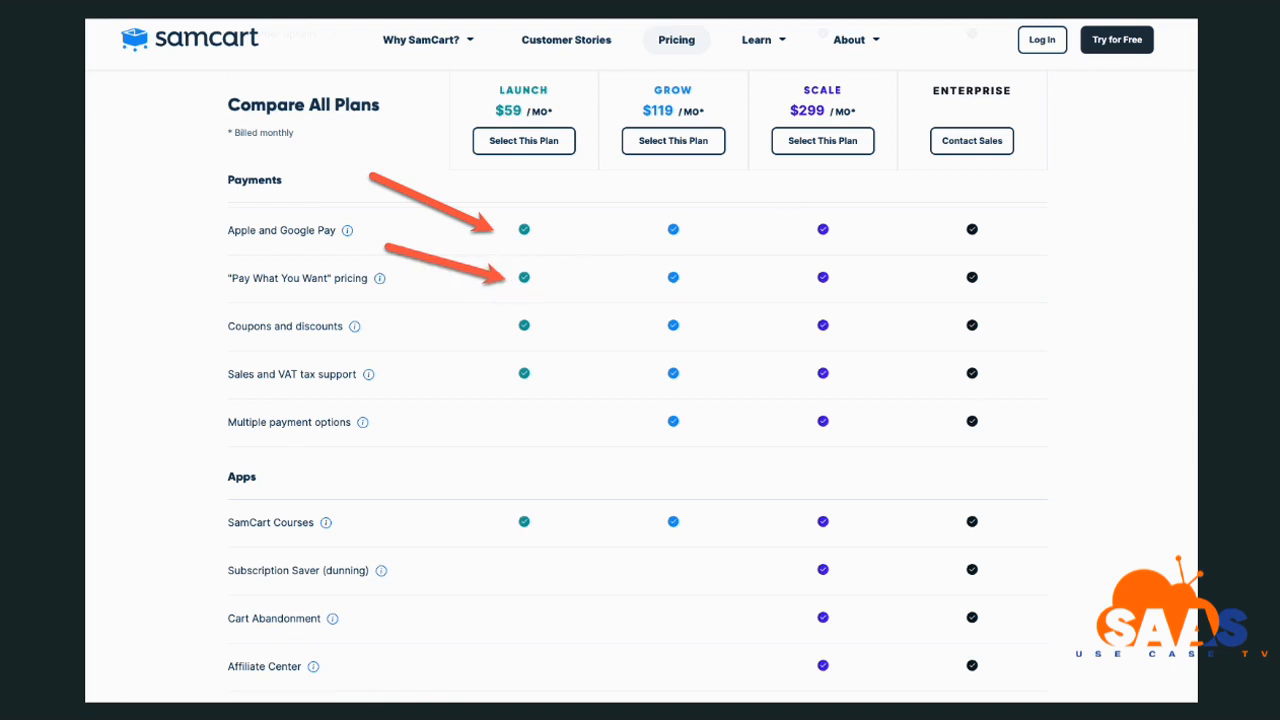
drag(500, 265, 558, 313)
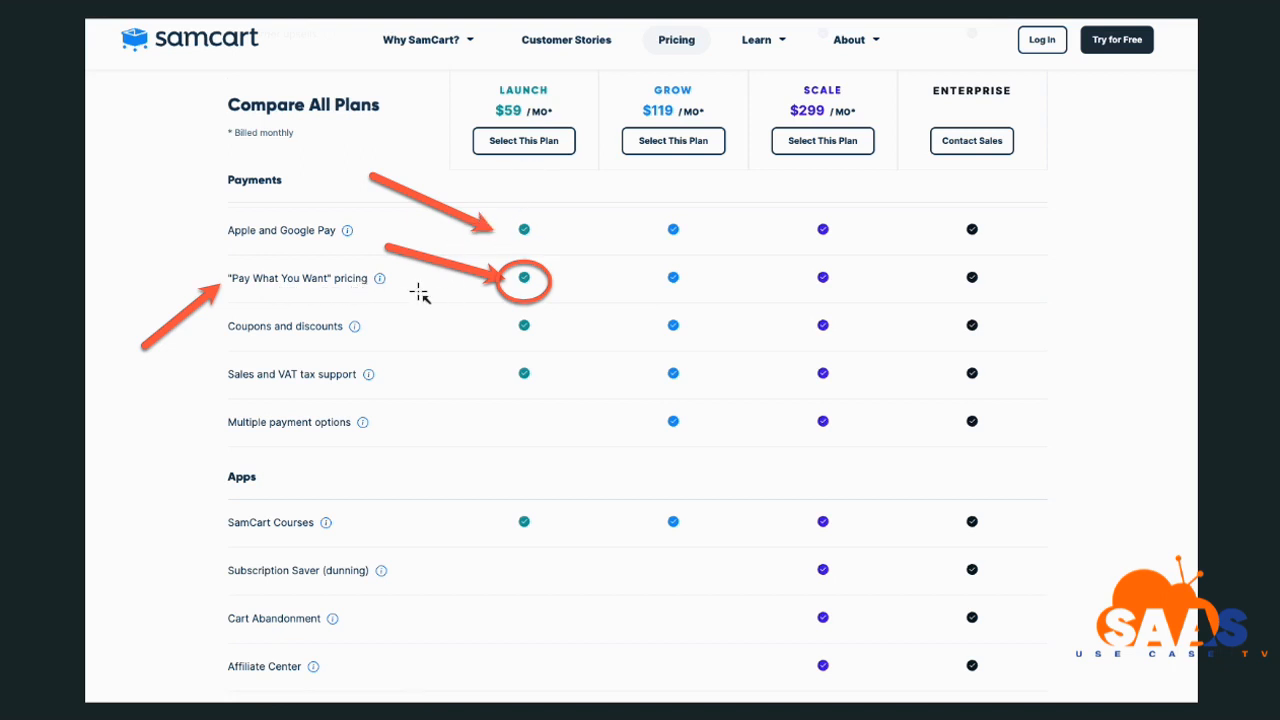
Arrow Launch's checks for Coupons and discounts, Sales and VAT tax support, and SamCart Courses
drag(392, 296, 493, 324)
drag(394, 335, 496, 374)
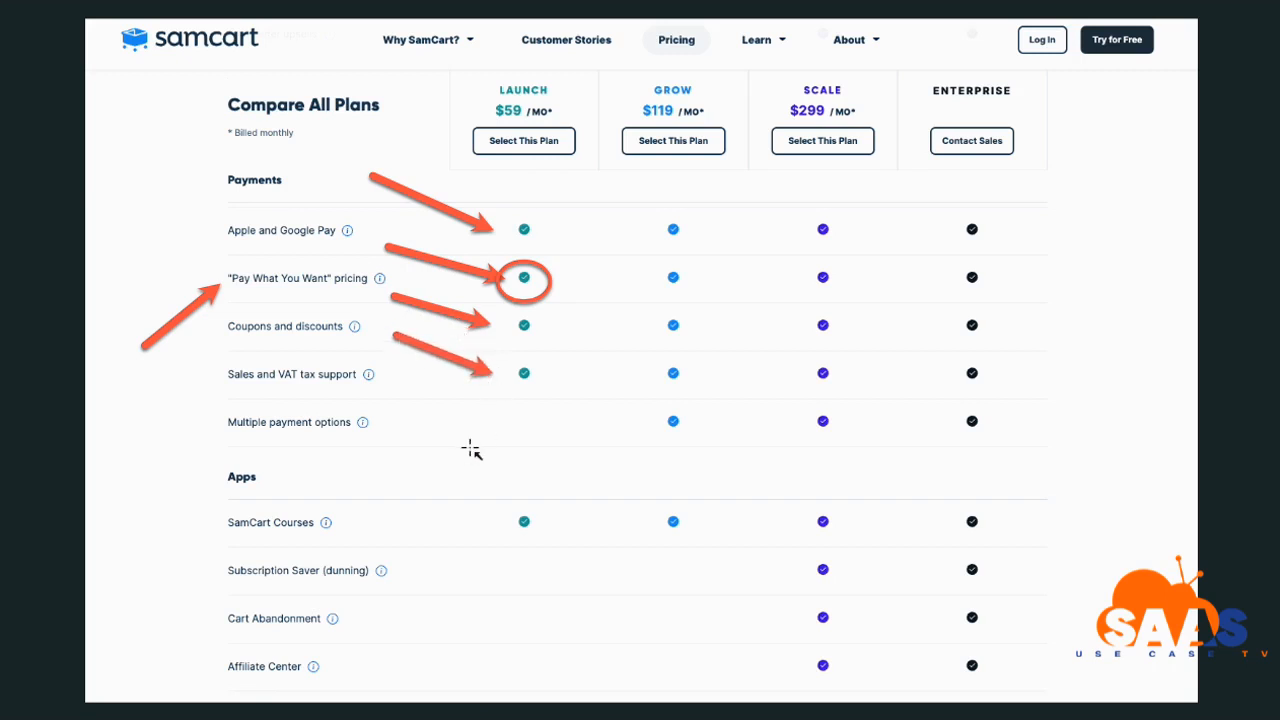
drag(393, 469, 506, 518)
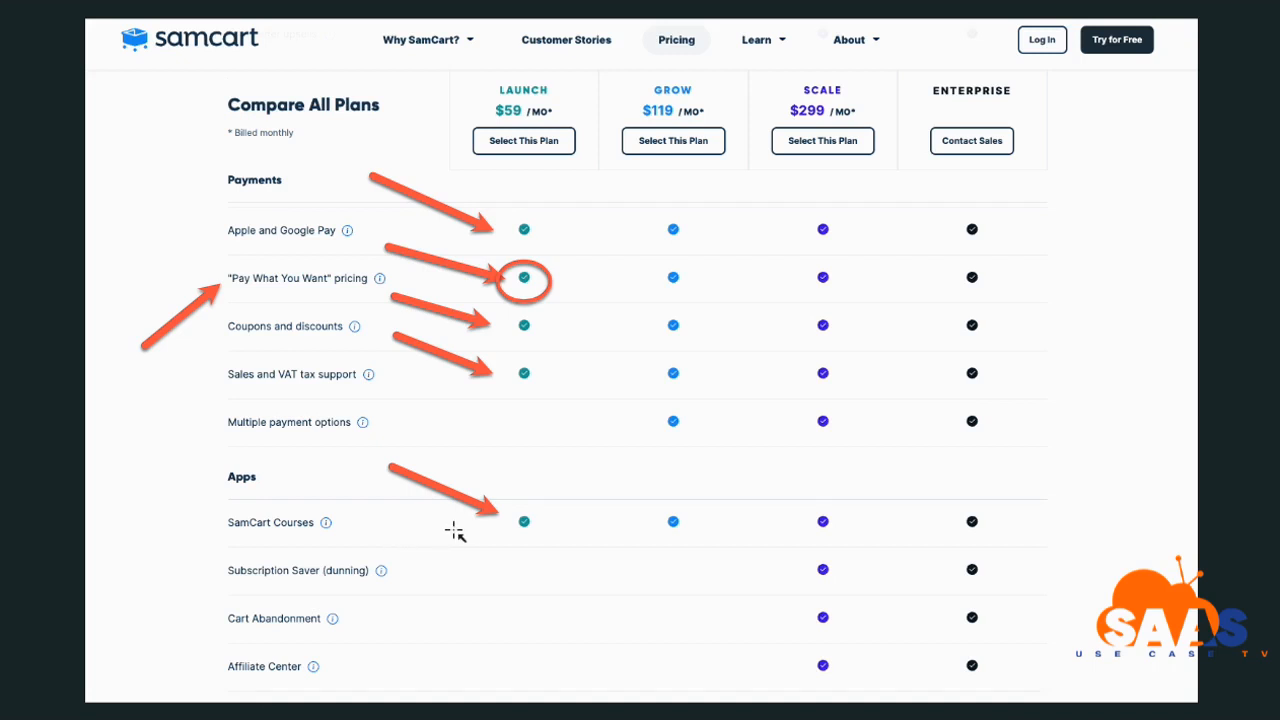
Draw arrows at the Subscription Saver feature and the Scale plan's Select This Plan button
drag(456, 529, 392, 570)
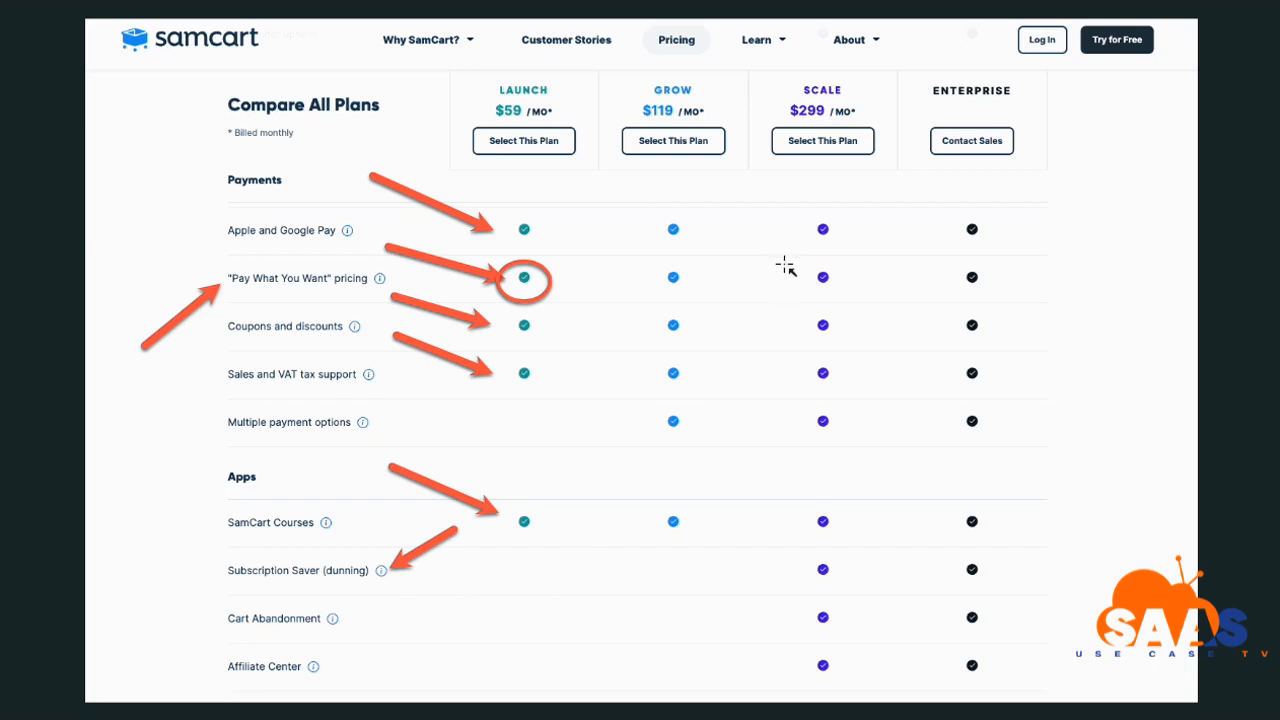
drag(873, 208, 827, 132)
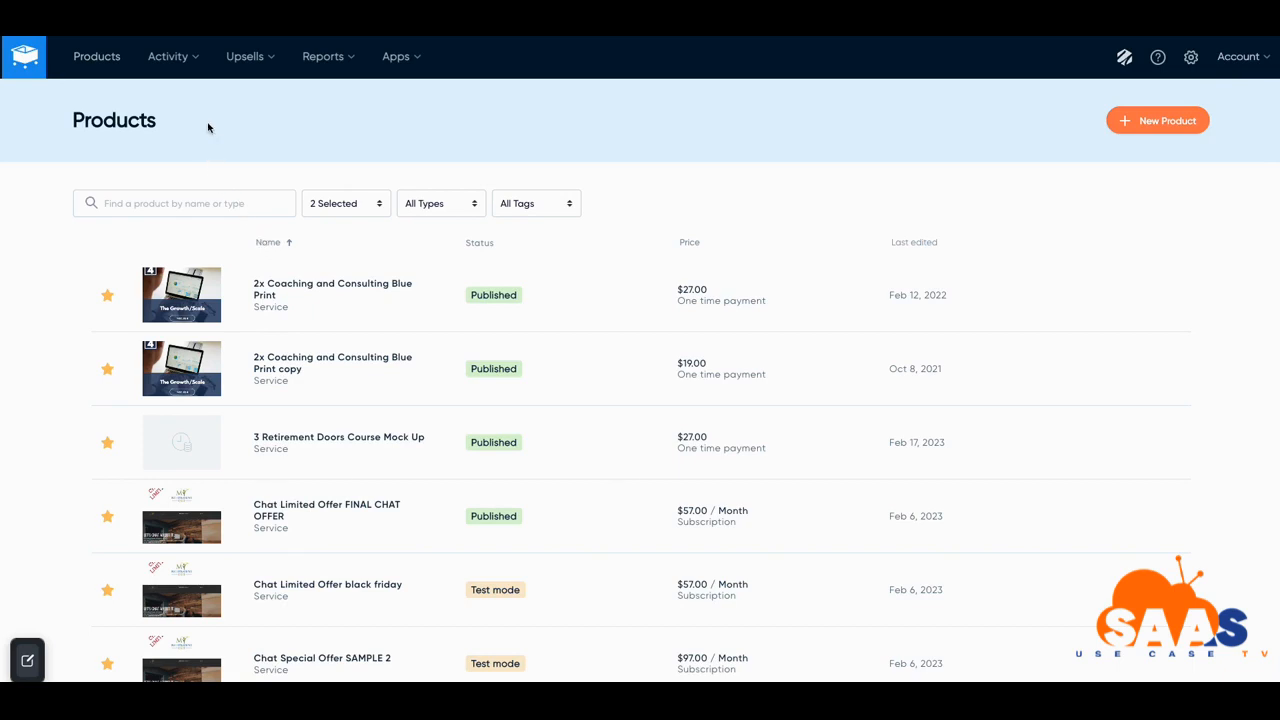
scroll(181, 115, down, 1)
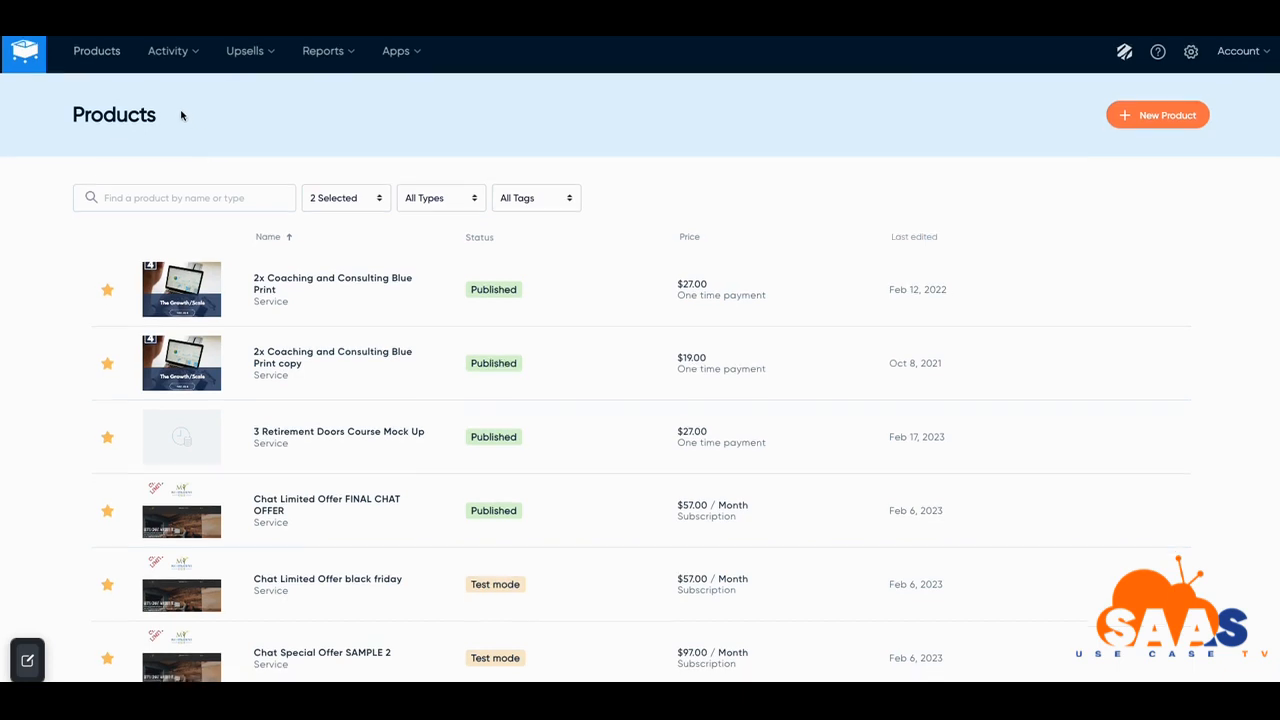
scroll(181, 115, up, 1)
scroll(181, 115, down, 1)
scroll(181, 115, up, 1)
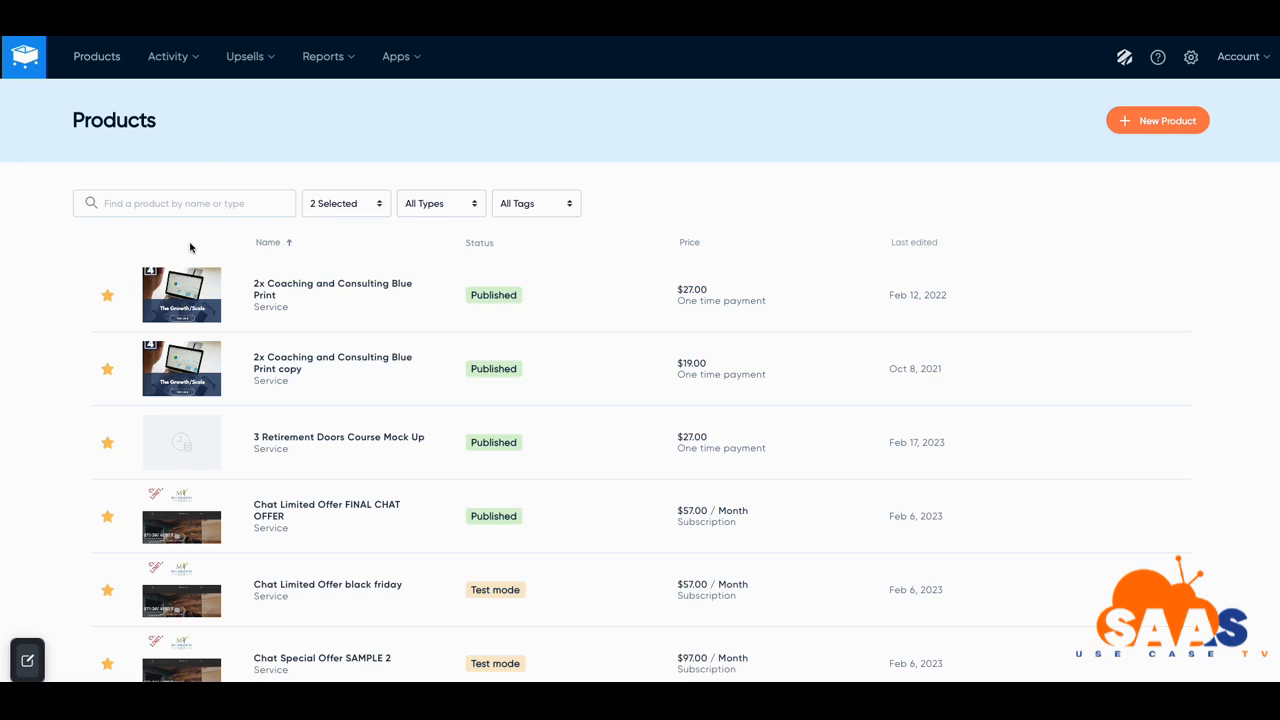
scroll(190, 247, down, 2)
scroll(191, 247, up, 1)
scroll(191, 247, up, 1)
click(161, 60)
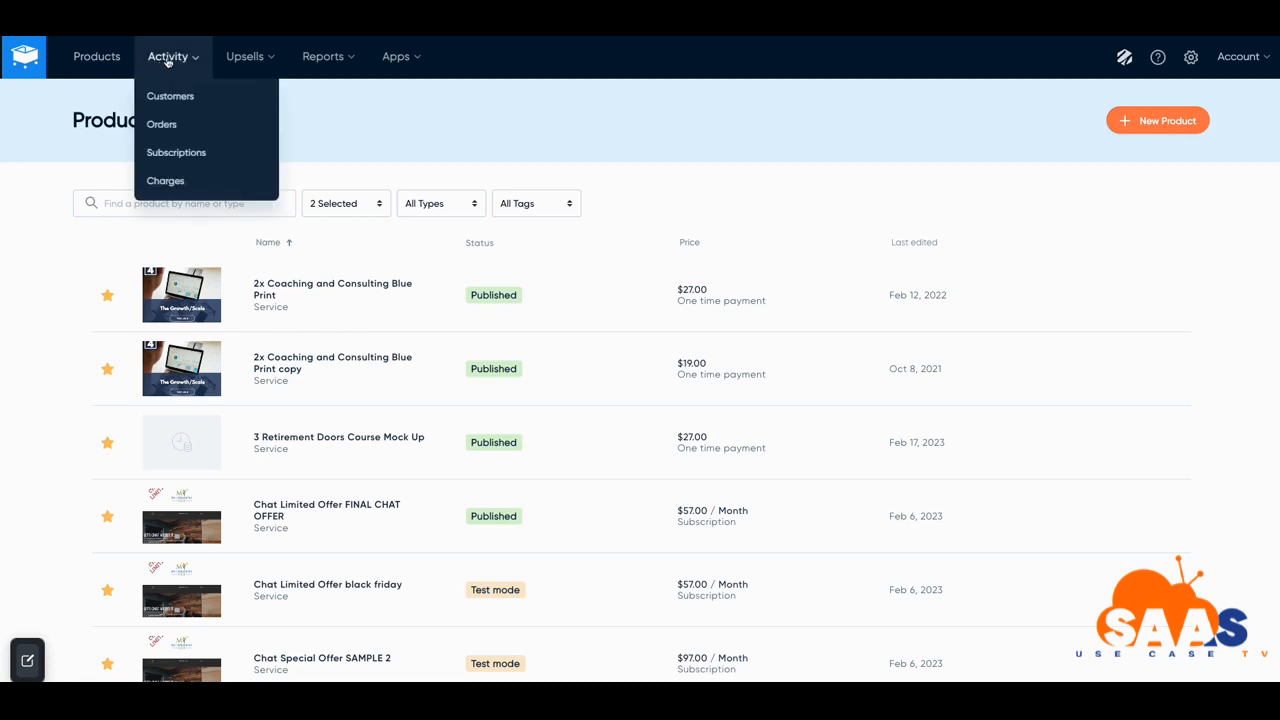
click(240, 62)
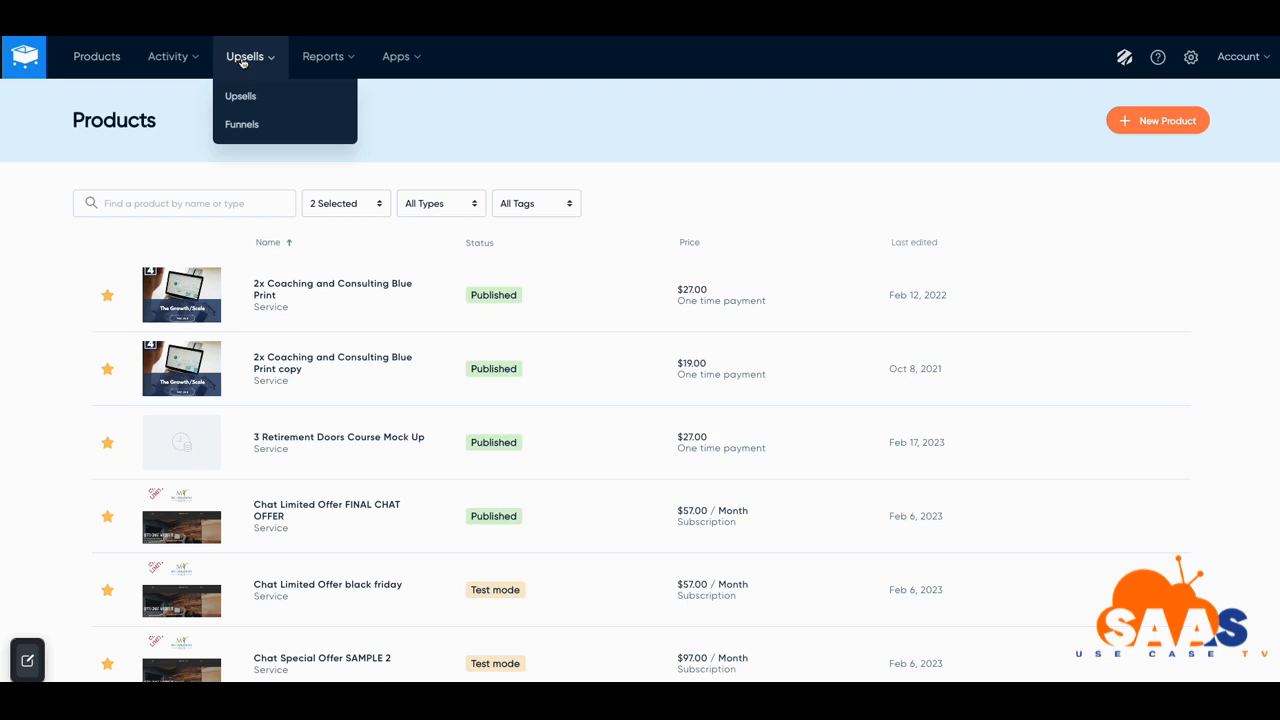
click(311, 61)
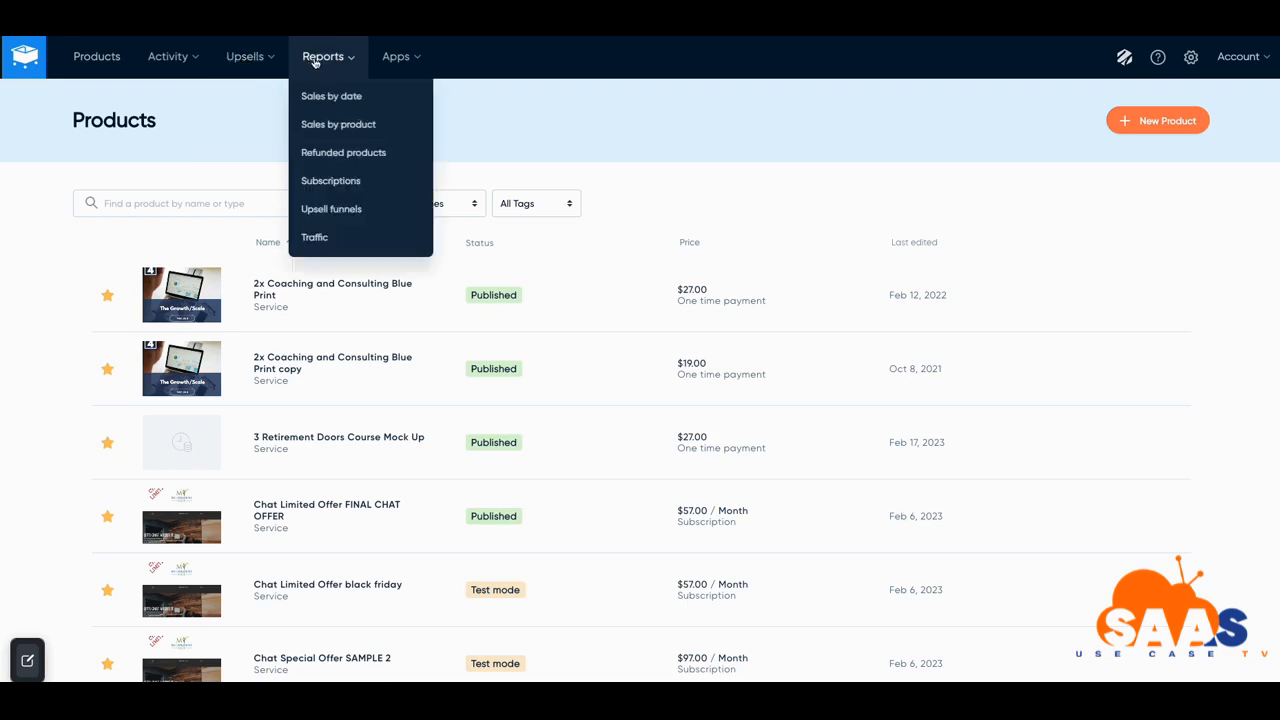
click(386, 62)
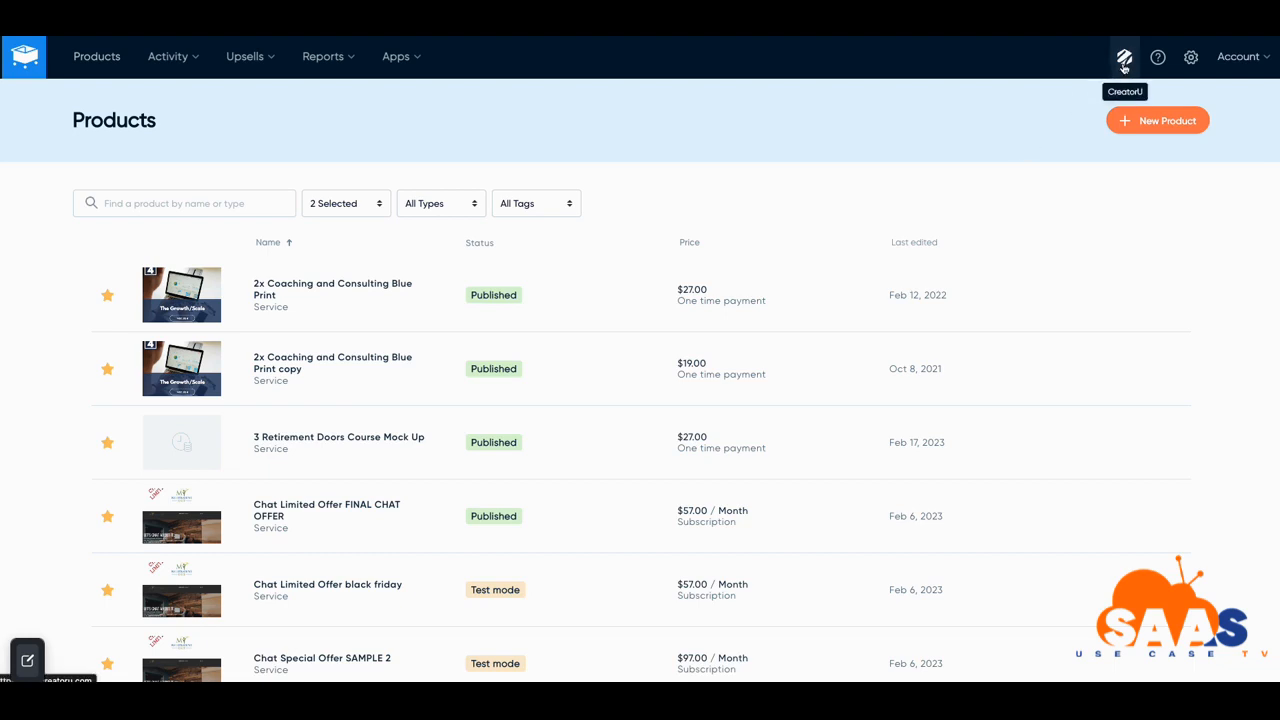
mouse_move(1160, 62)
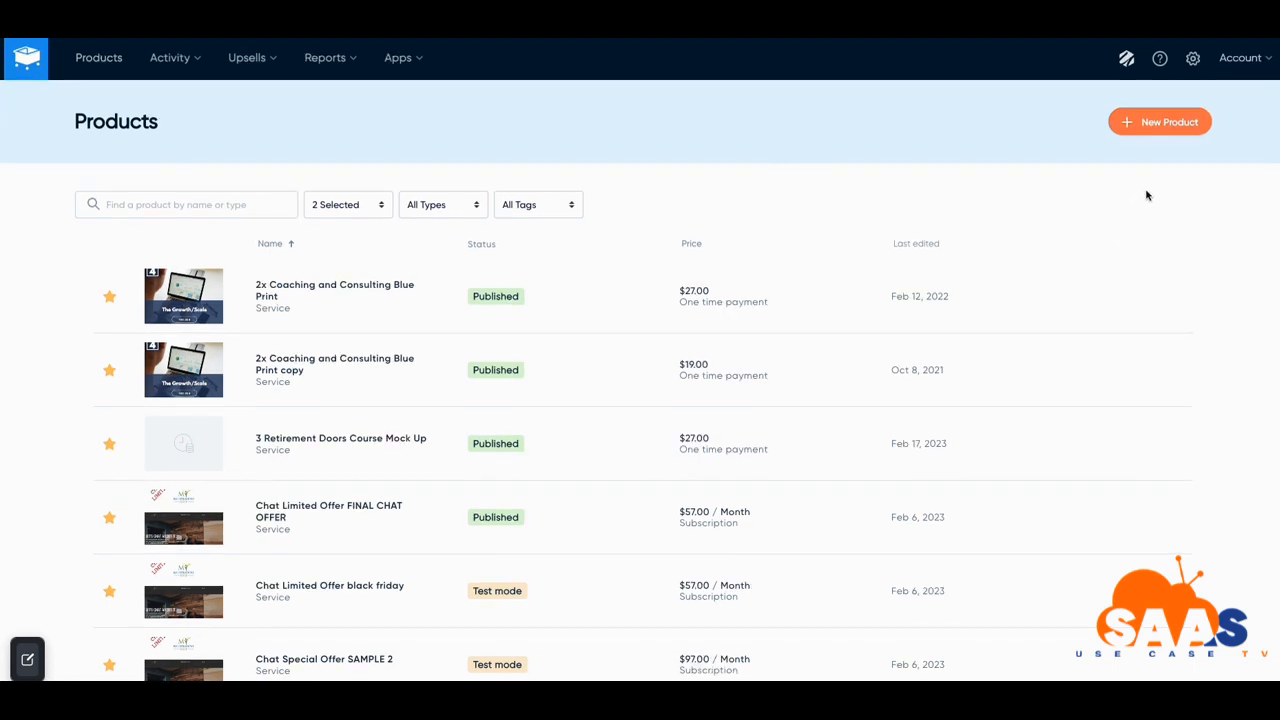
Start a new product named 'New E-Book' described as 'How to launch your first course'
click(1152, 128)
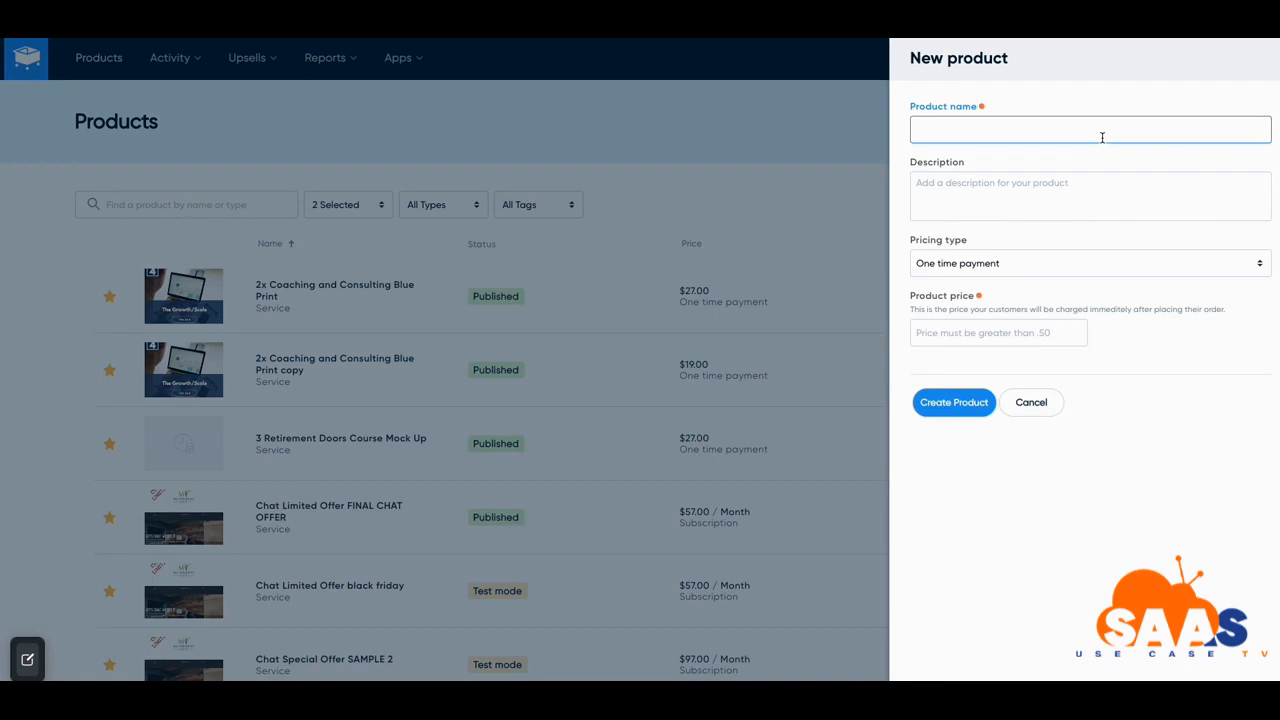
text(New E-Book)
click(1053, 186)
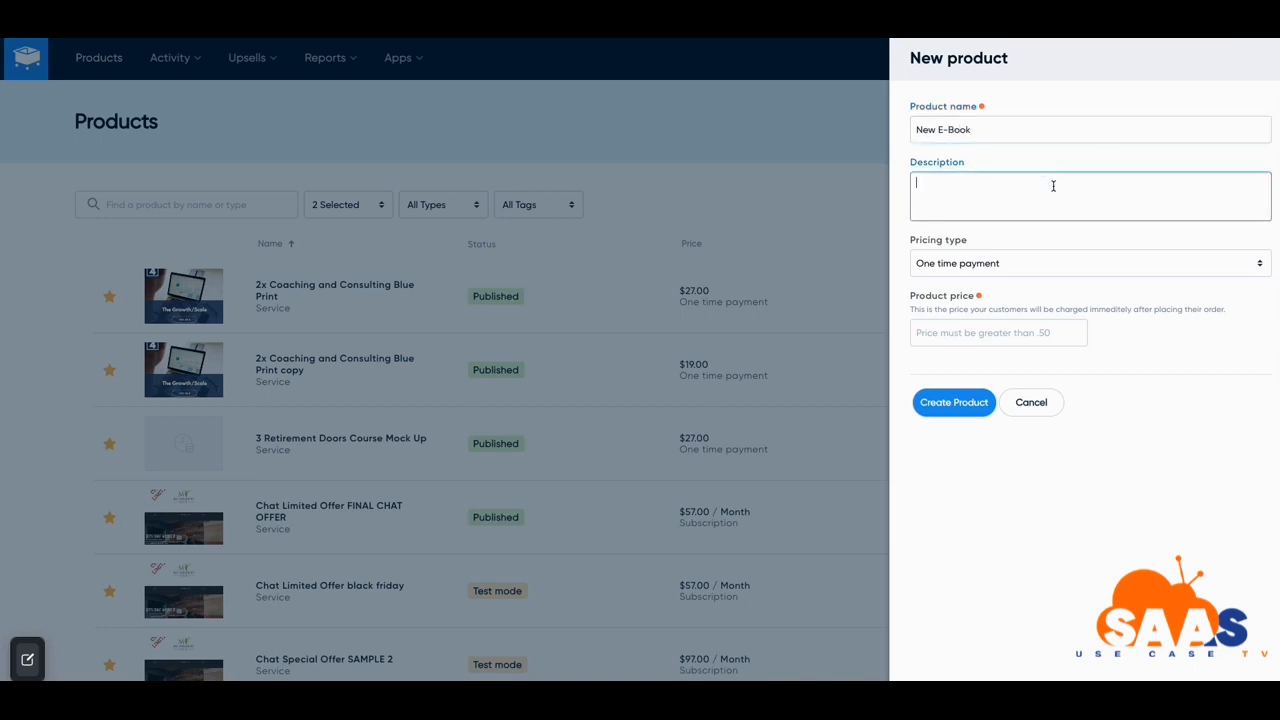
text(How to lo)
text(unch your first course)
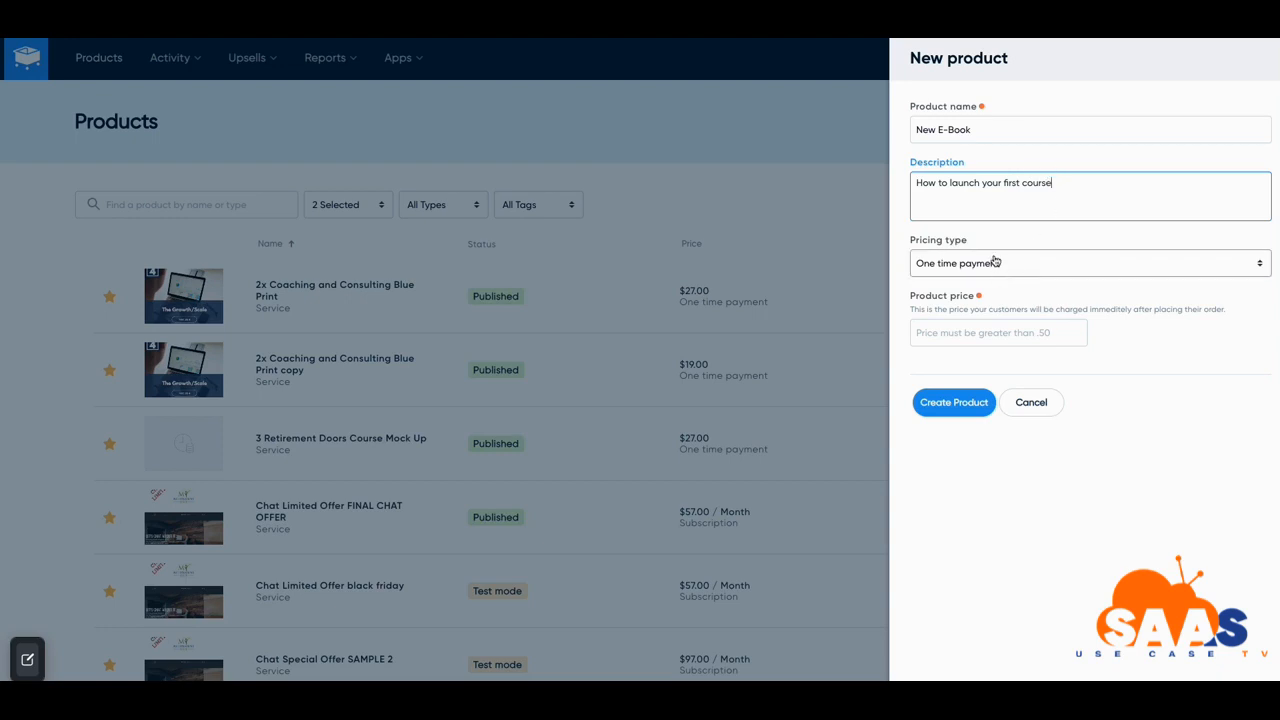
click(1257, 265)
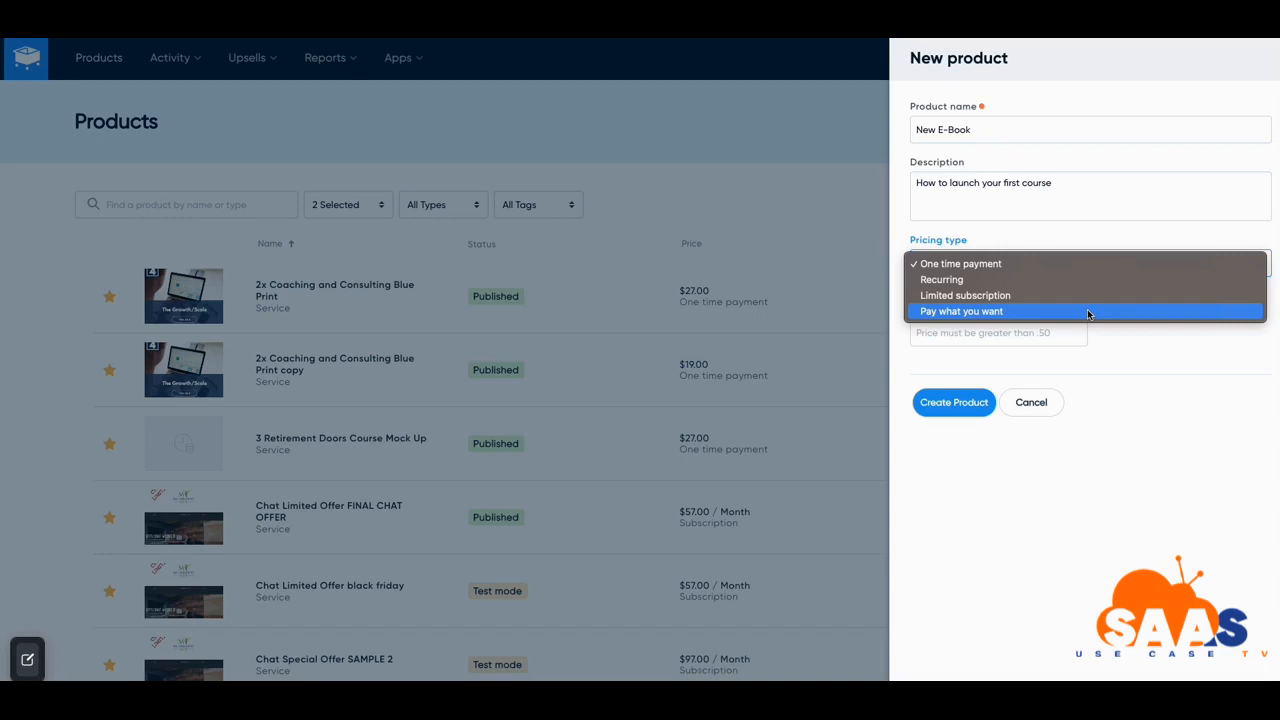
Switch pricing to Pay what you want with a 3.00 minimum suggested contribution
click(1087, 311)
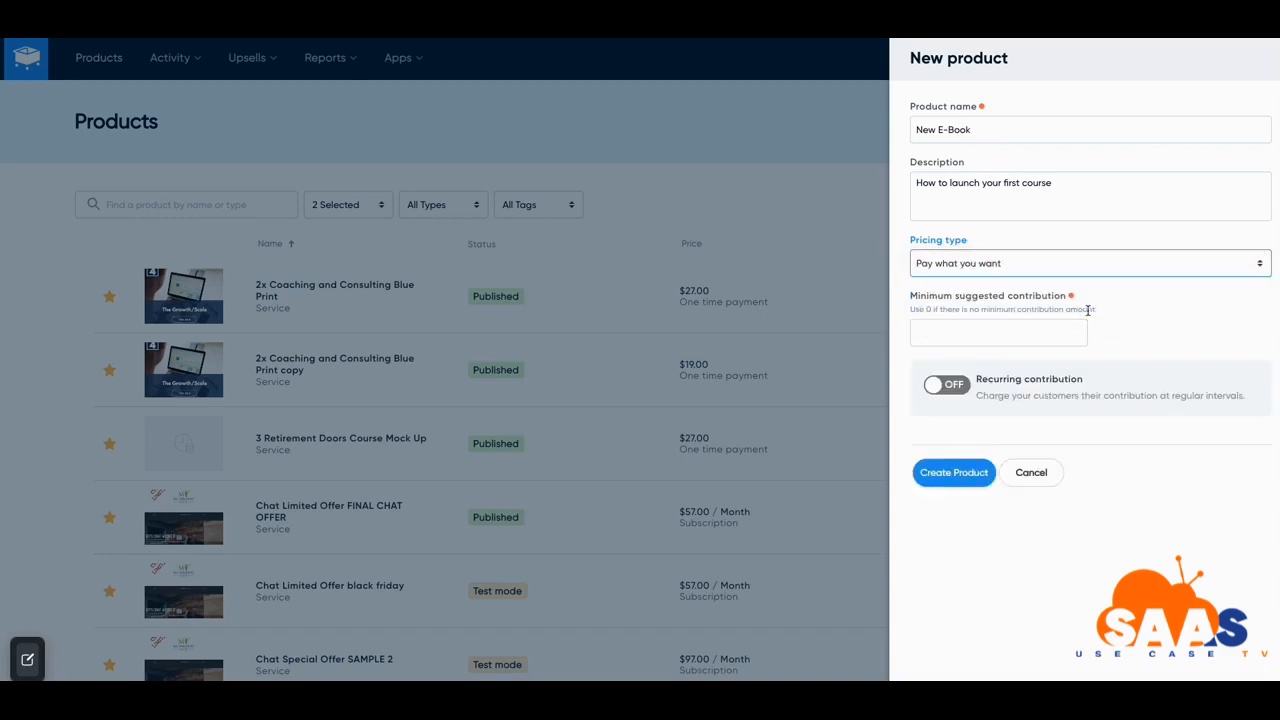
click(950, 333)
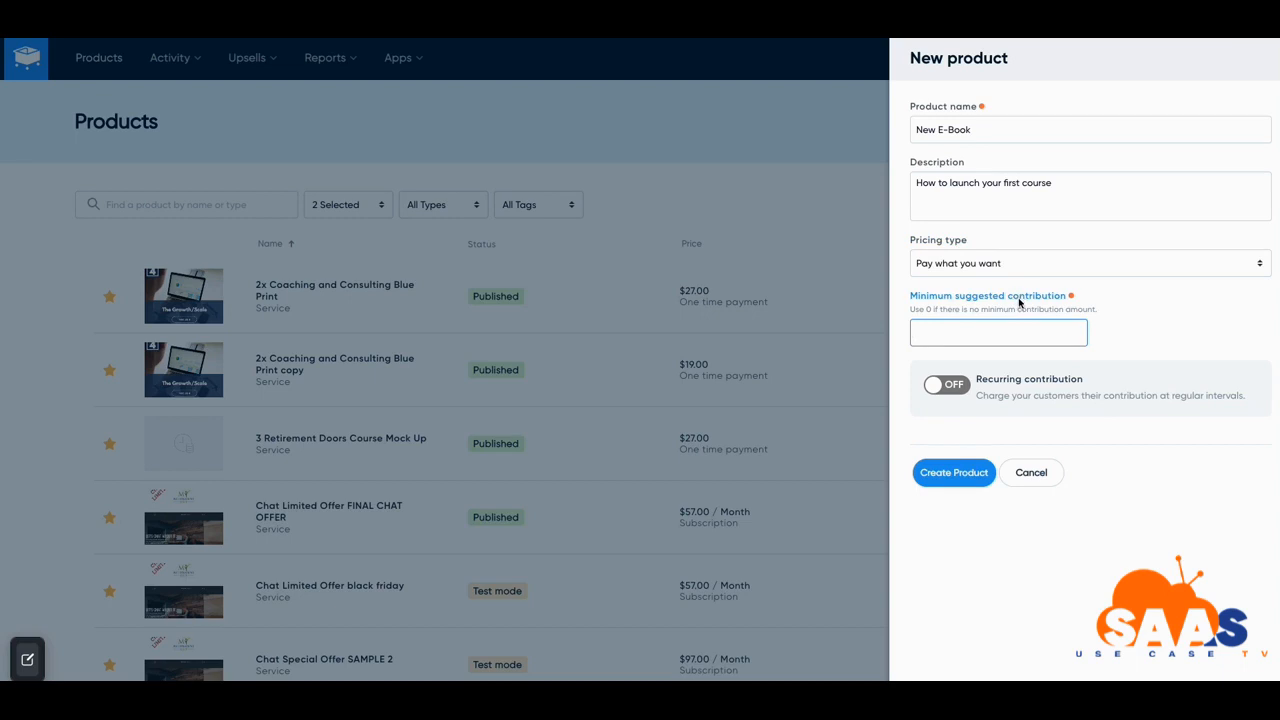
text(3.00)
click(1023, 209)
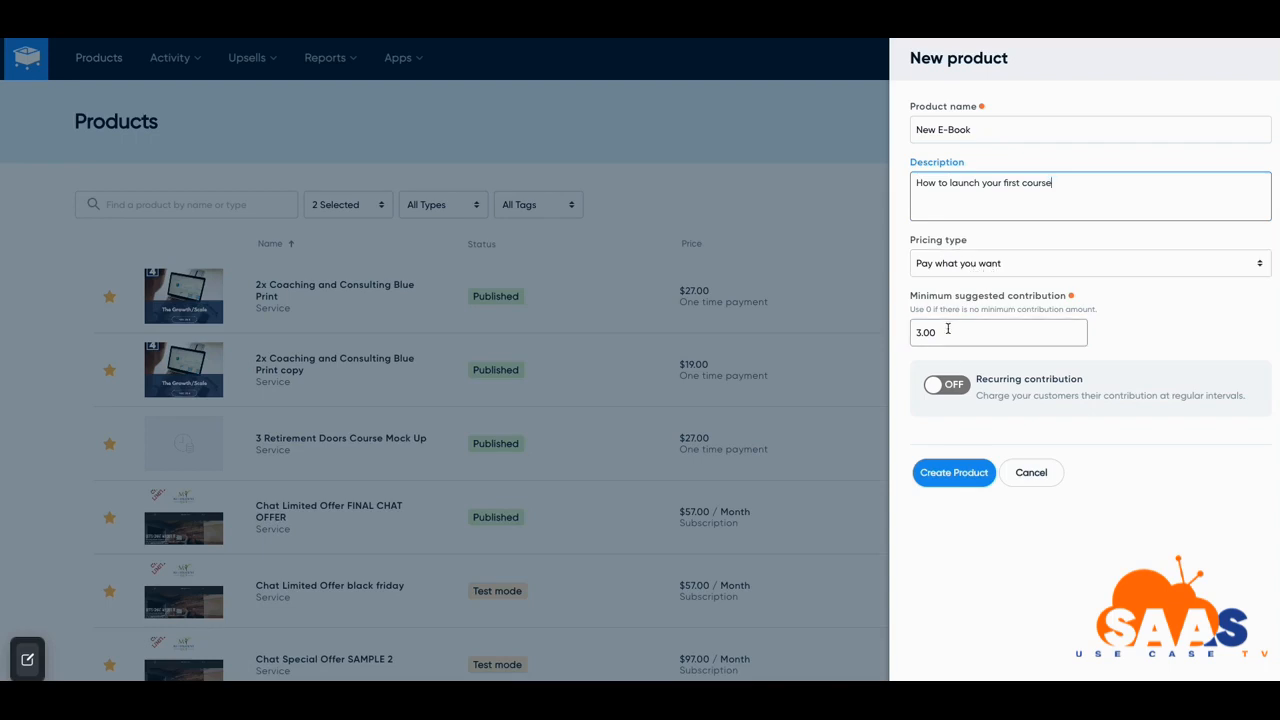
Make the contribution recurring monthly, with payments set to never end
click(946, 385)
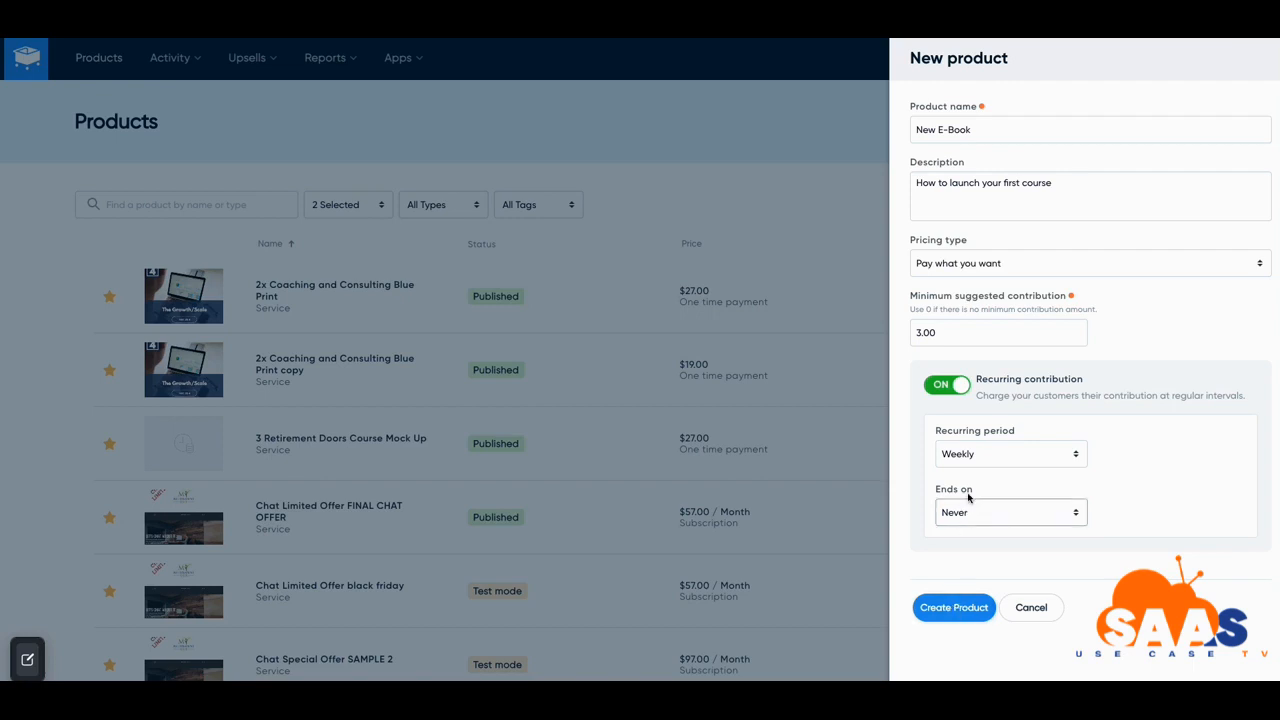
click(1075, 457)
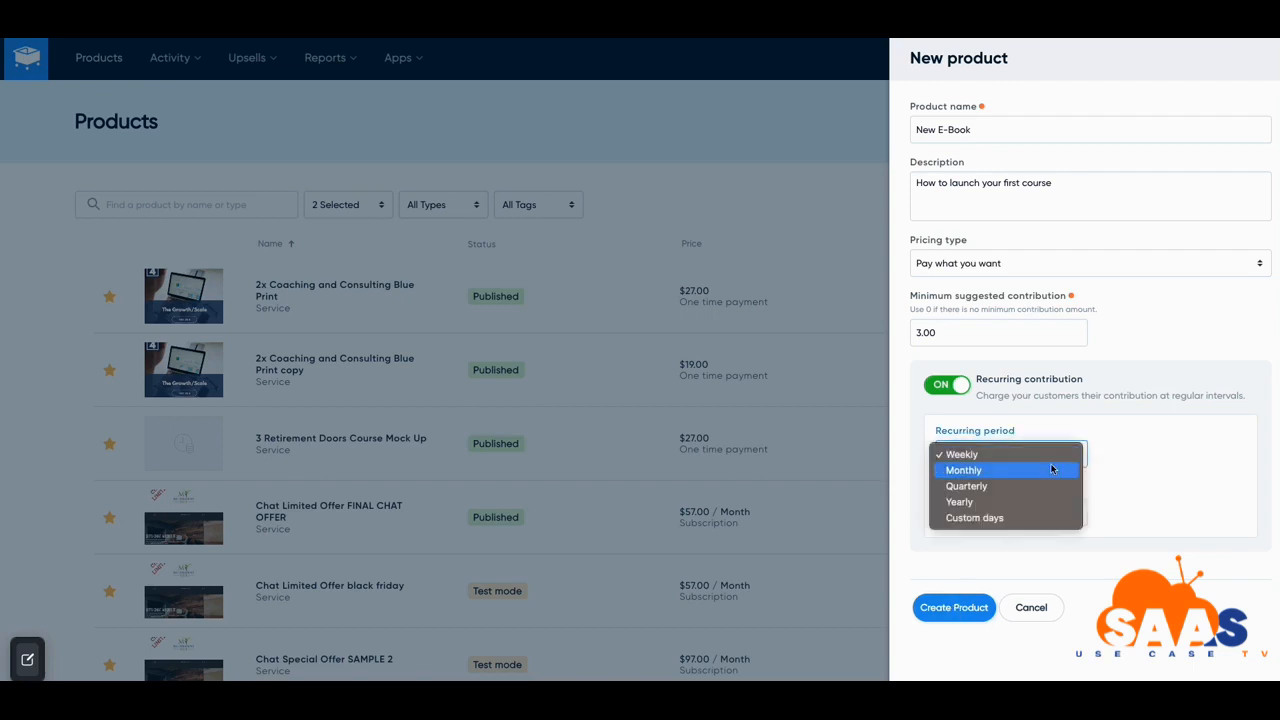
click(1046, 468)
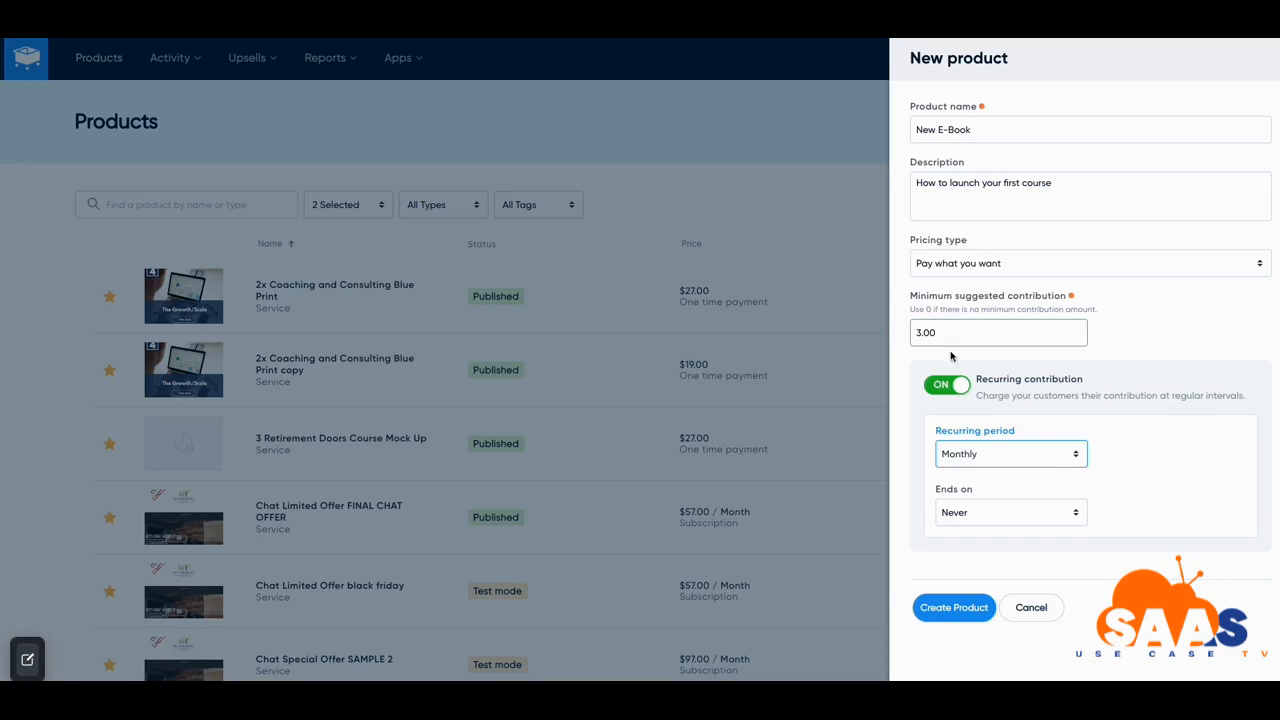
click(1075, 514)
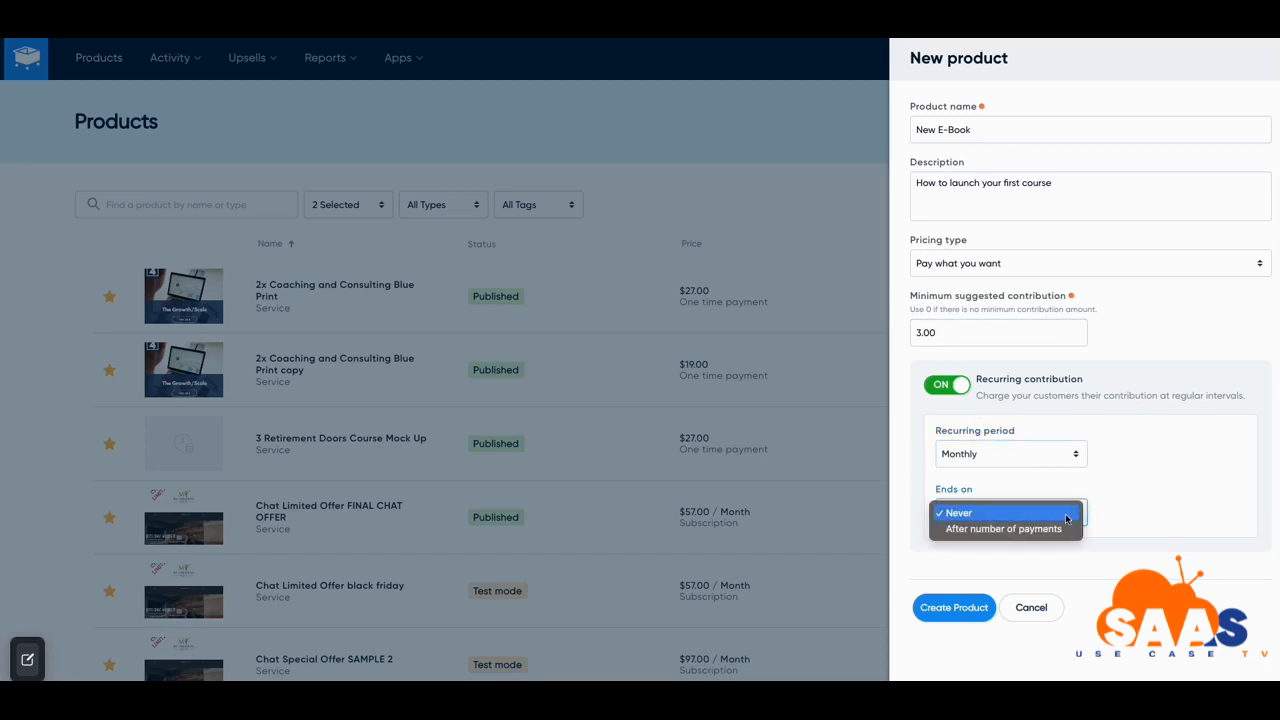
click(1104, 511)
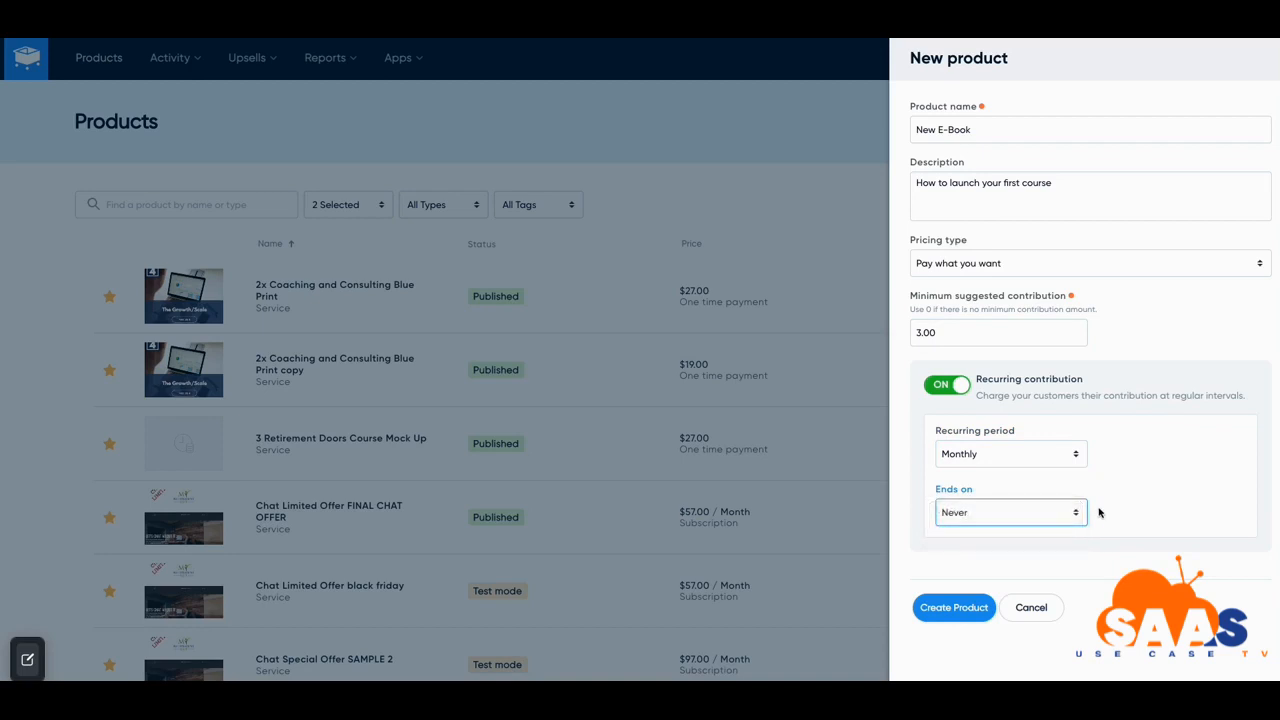
click(1076, 516)
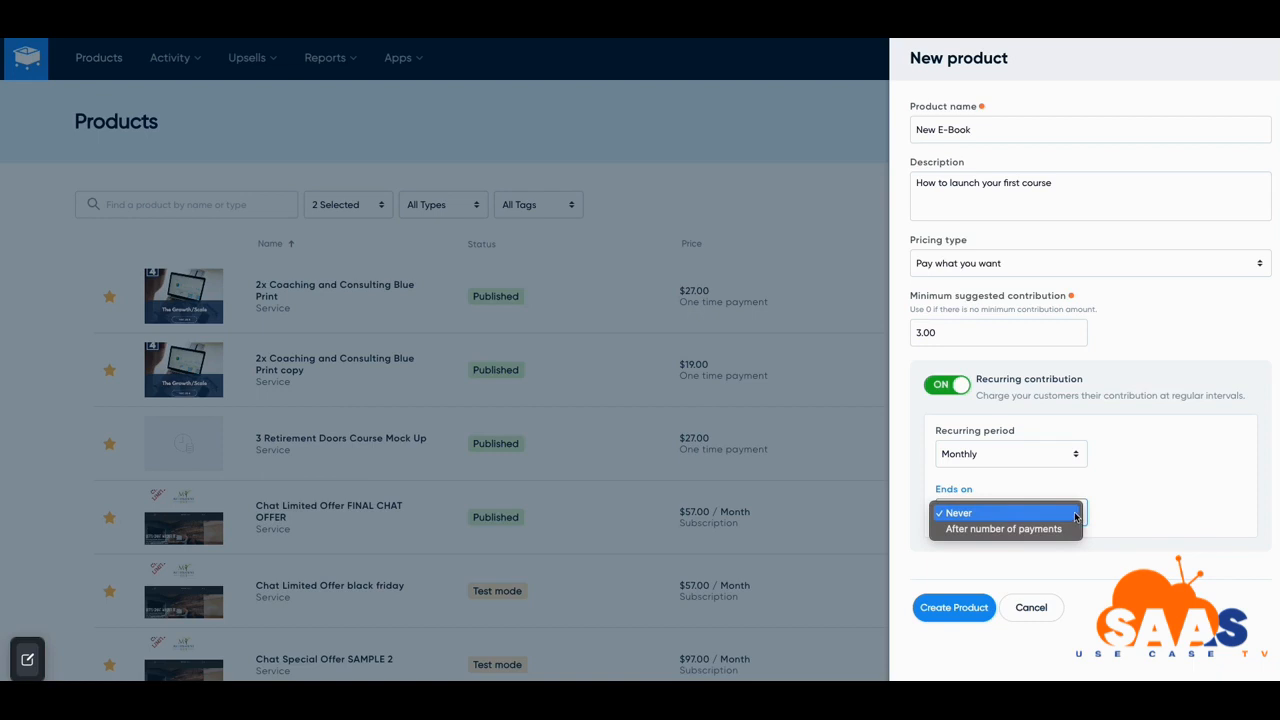
click(1103, 510)
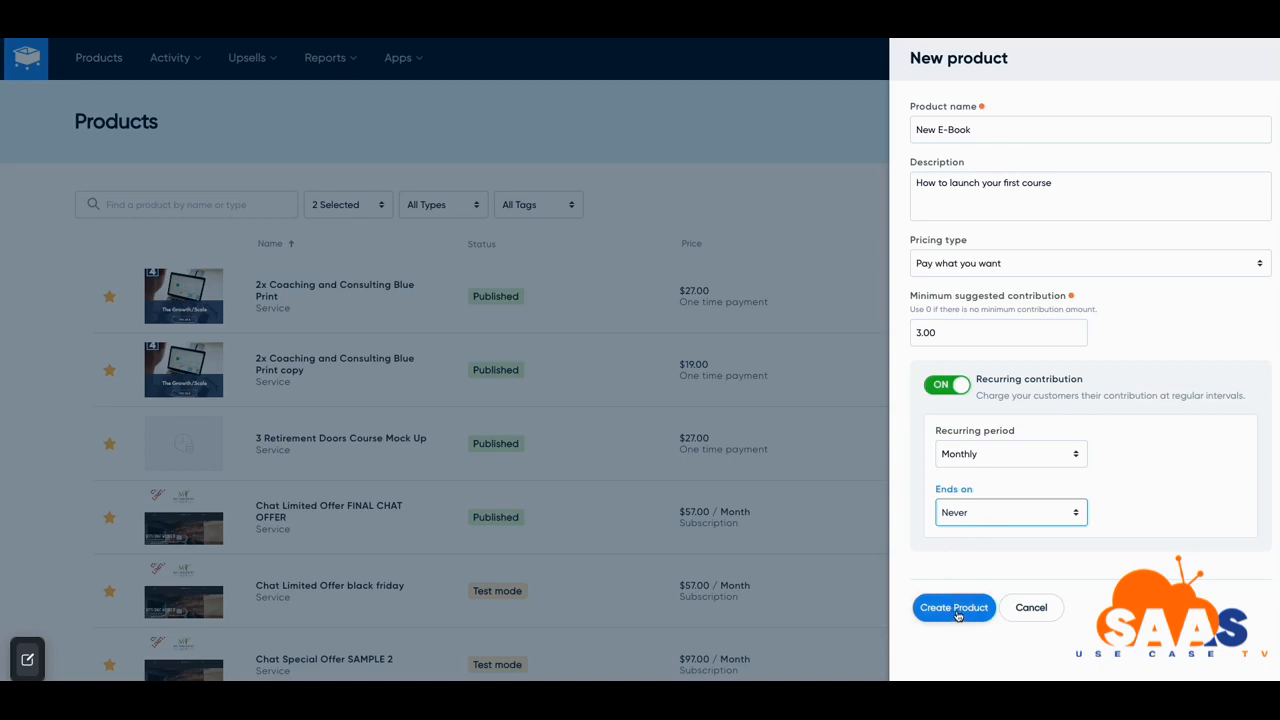
click(1090, 187)
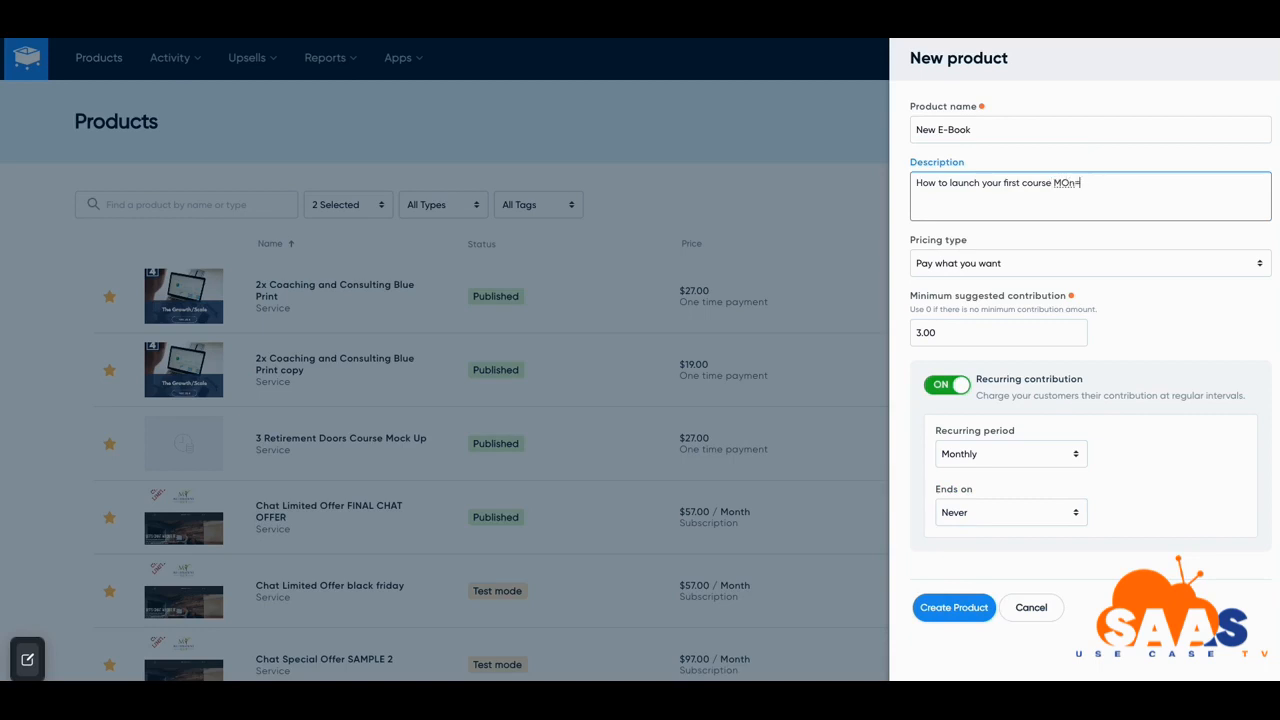
Append '+ Monthly Access to Masterclass' to the product description
text(Monthly Access)
click(1056, 178)
text(+ j to)
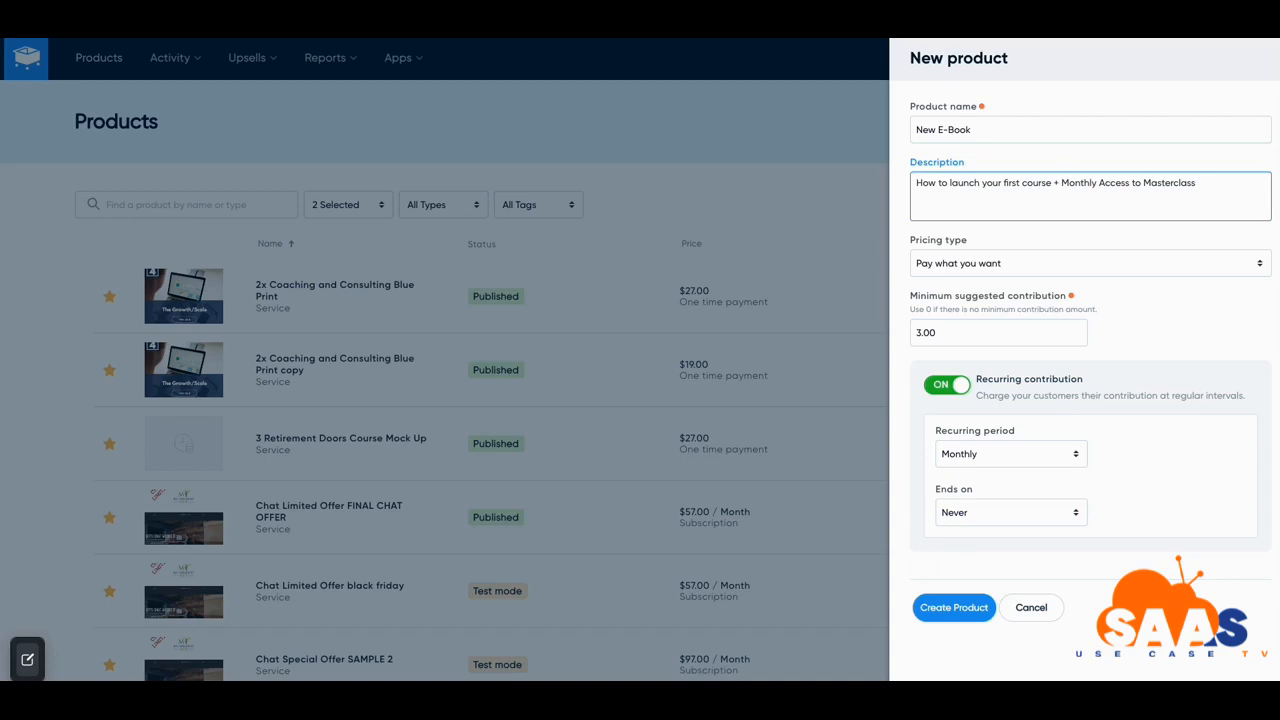
click(1003, 135)
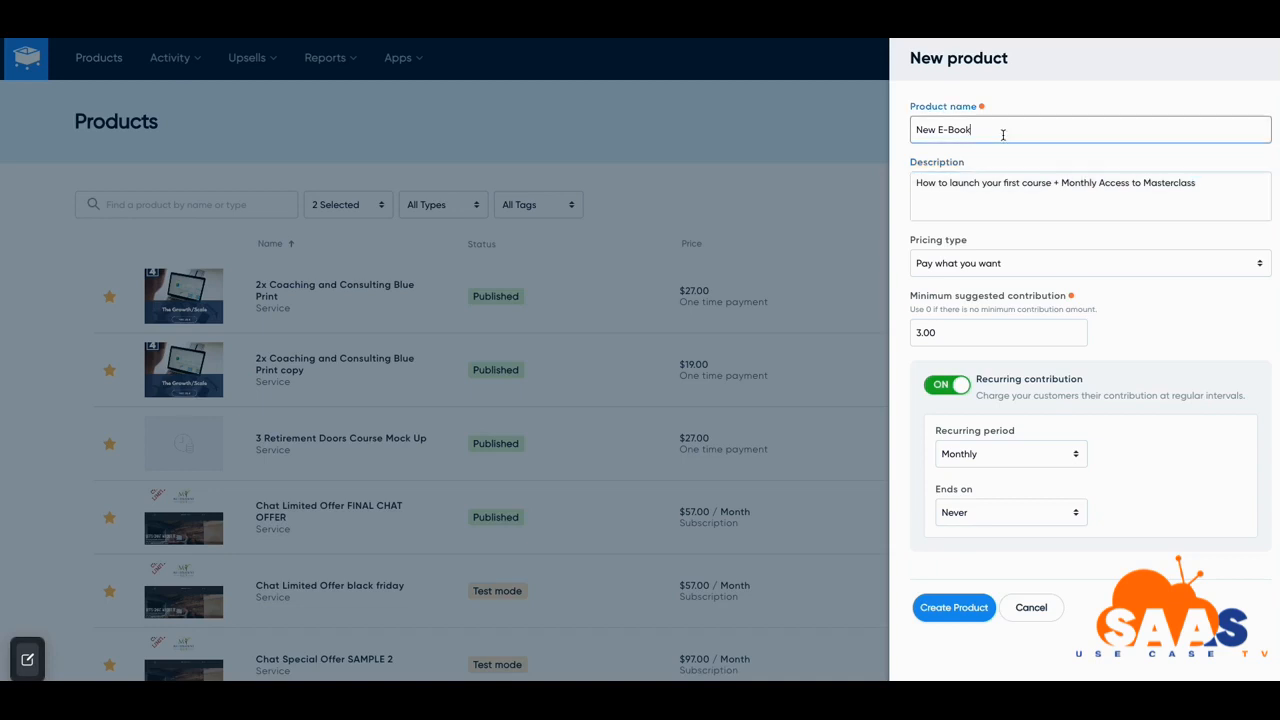
Raise the minimum suggested contribution from 3.00 to 10.00
click(920, 336)
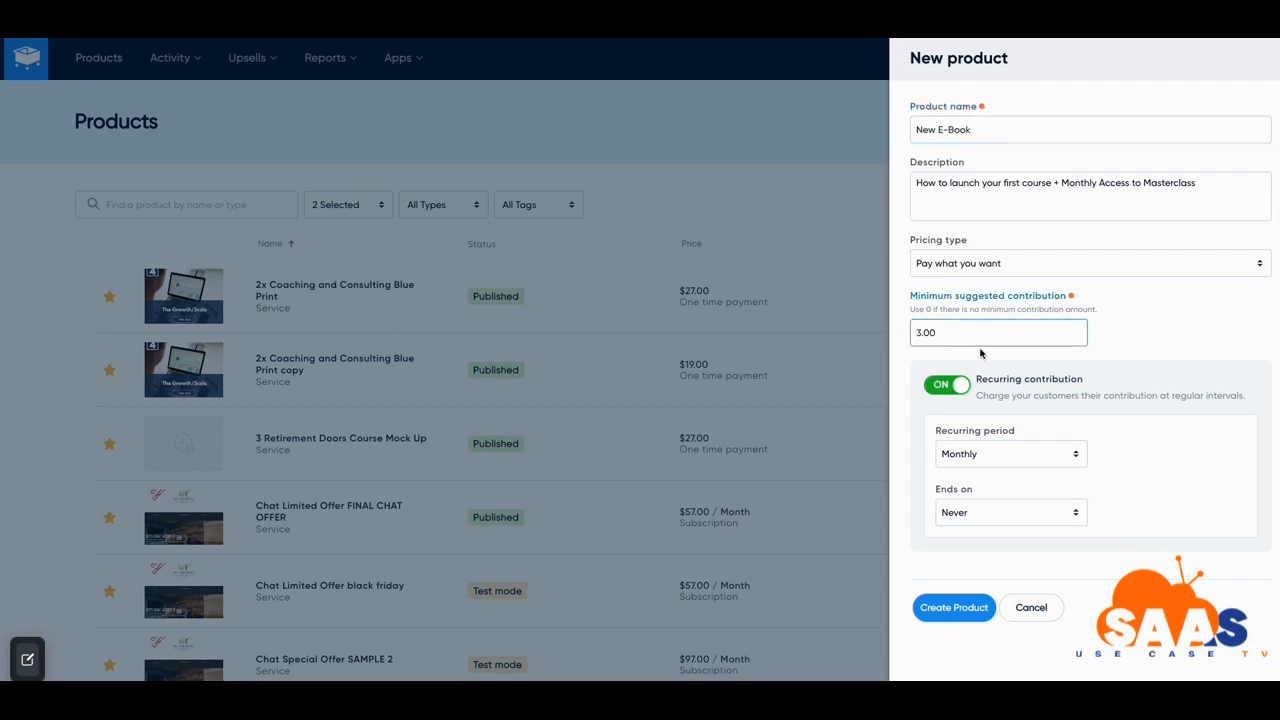
key(BackSpace)
text(10)
Create the New E-Book product and move on to its Checkout Design settings
click(945, 610)
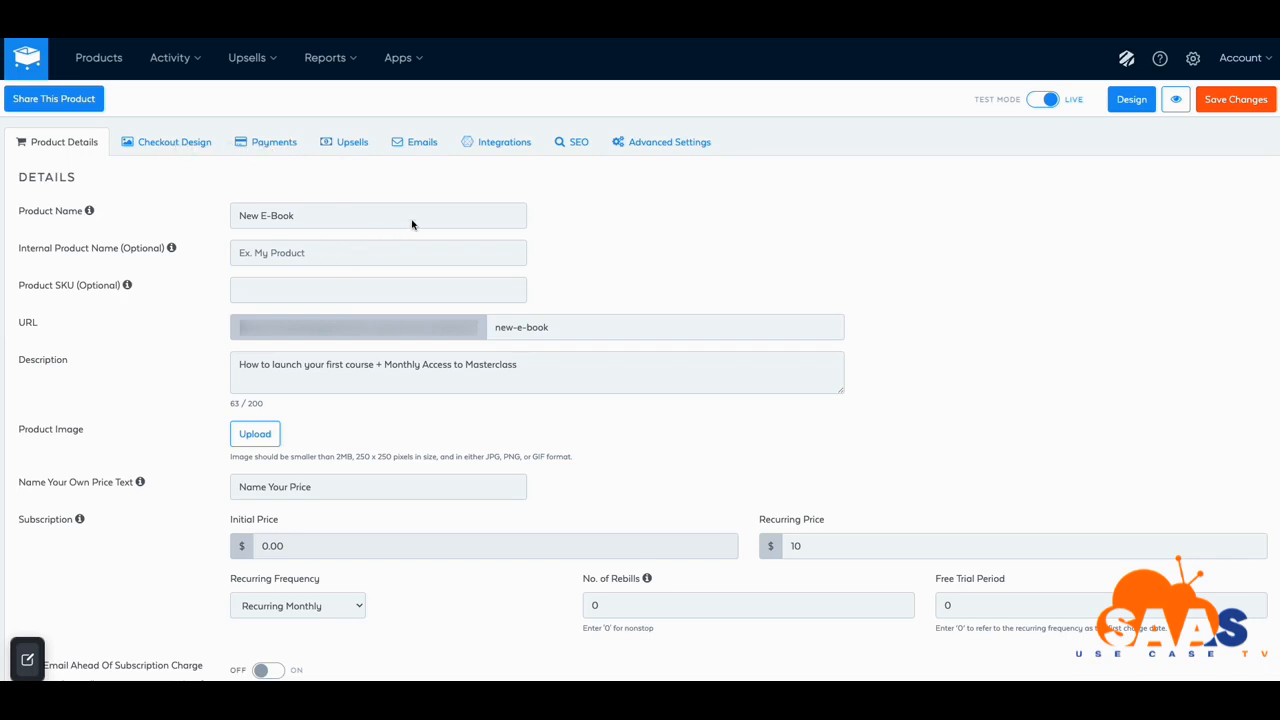
click(167, 146)
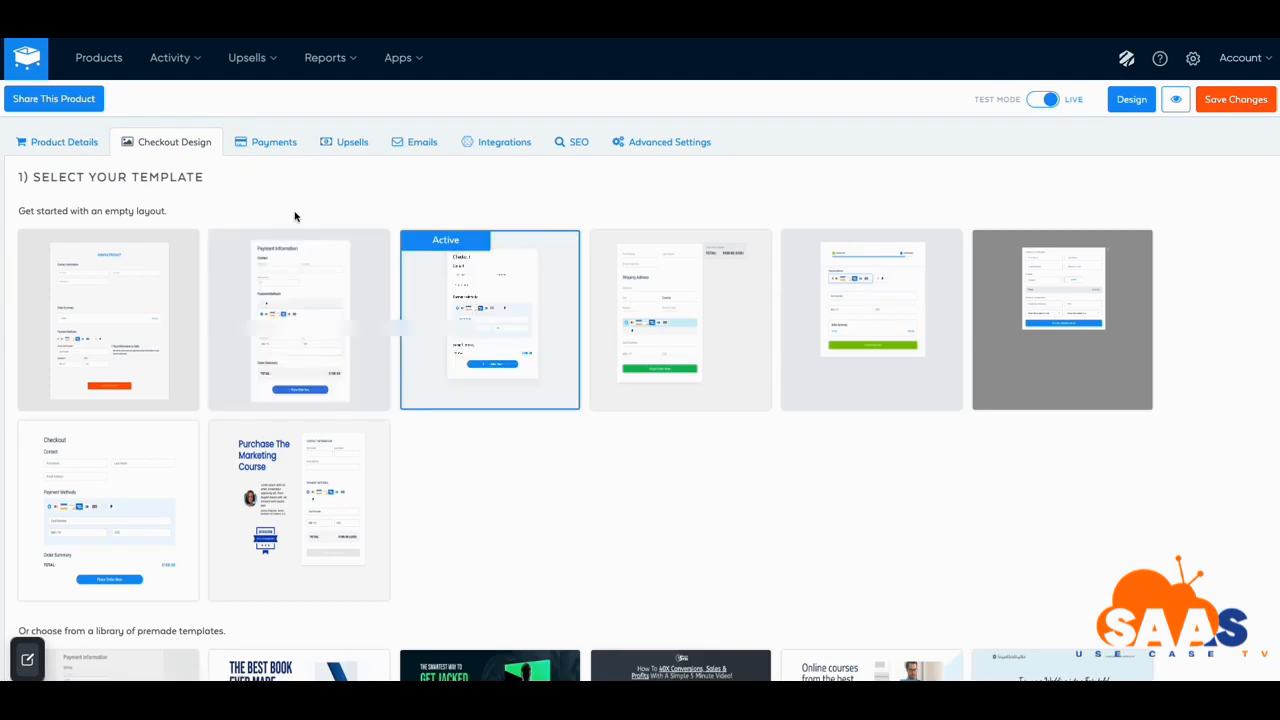
Scroll through the premade checkout templates, from 1 Page Blueprint to Simple Course, looking for Guitar
scroll(291, 214, down, 1)
scroll(289, 206, up, 1)
scroll(290, 207, up, 1)
scroll(165, 352, down, 2)
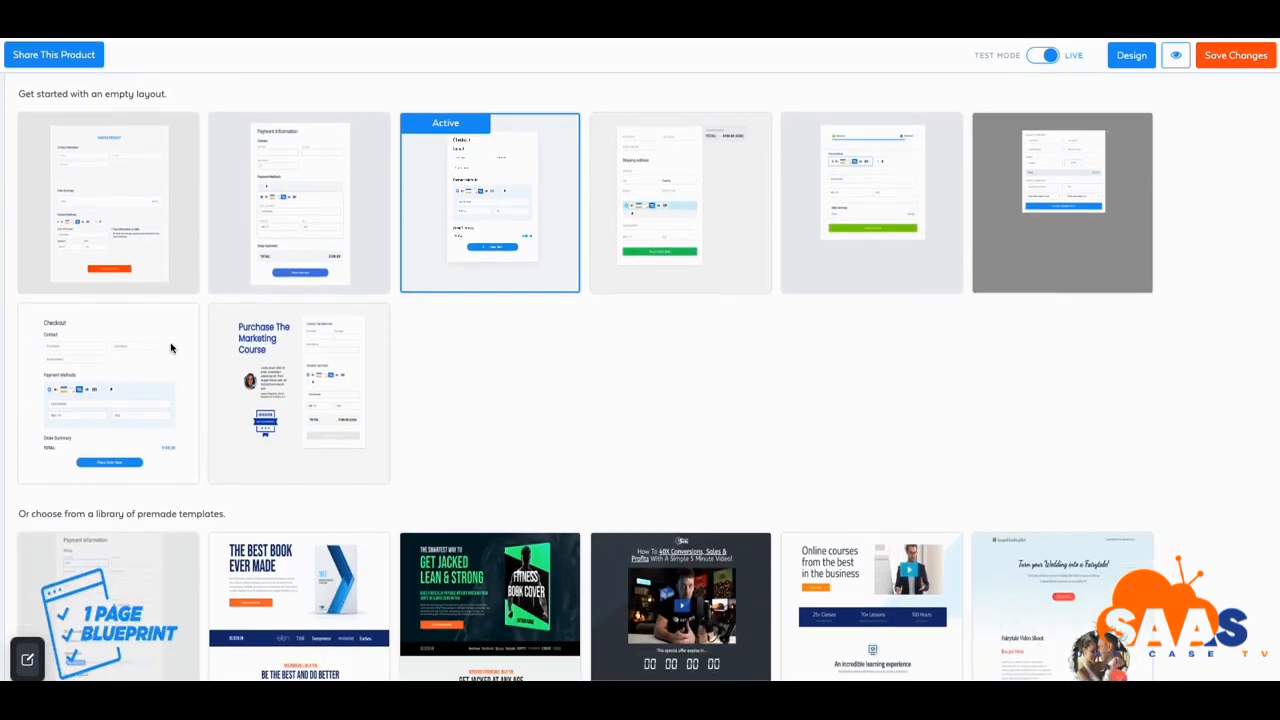
scroll(170, 348, up, 1)
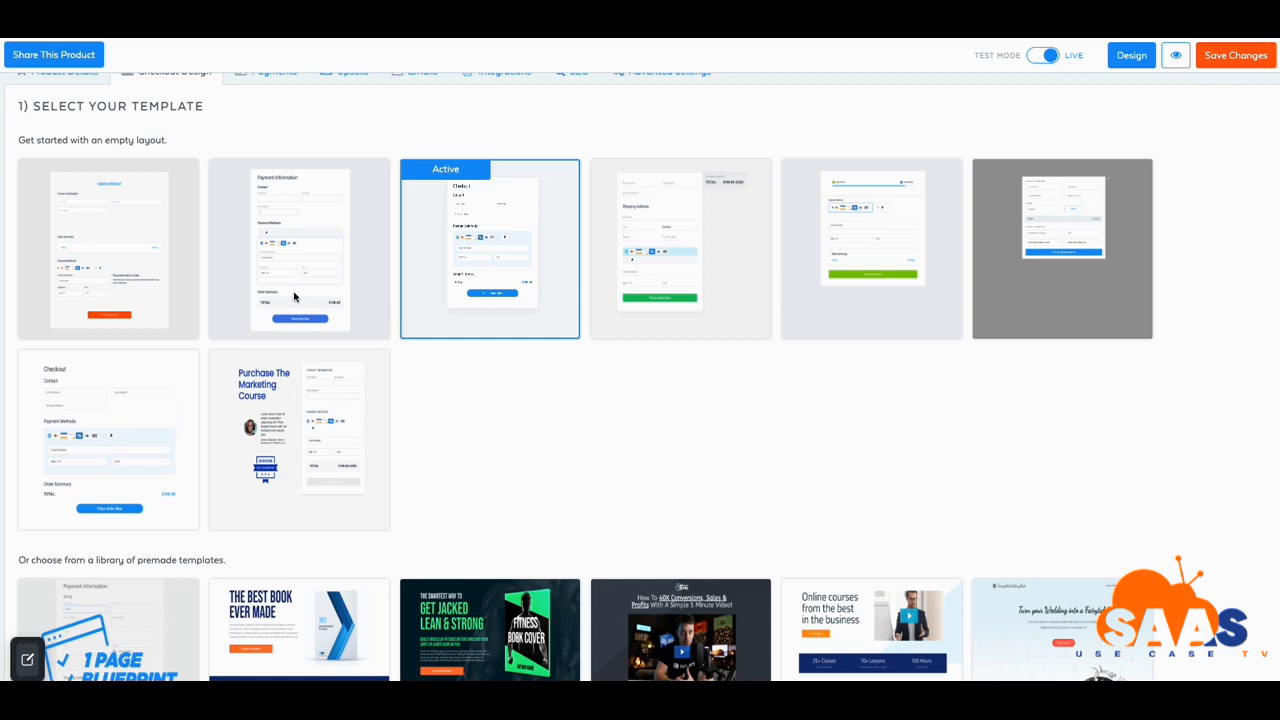
scroll(294, 296, down, 1)
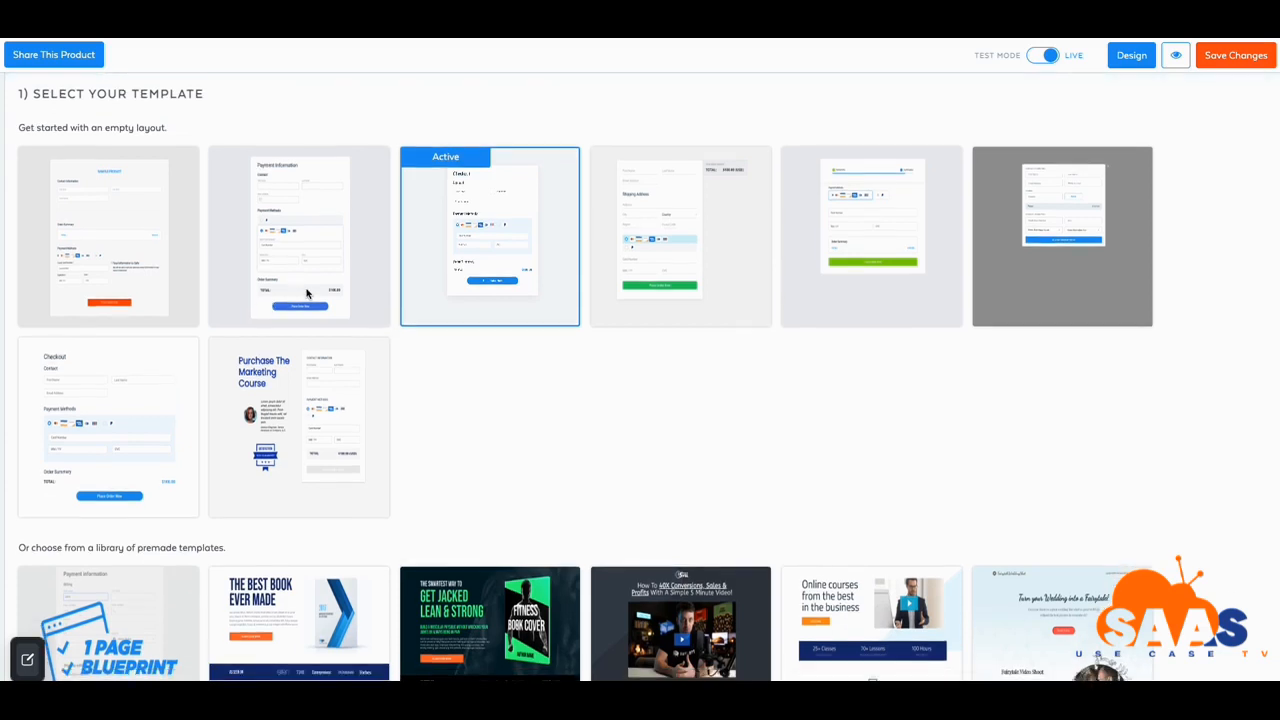
scroll(307, 292, down, 1)
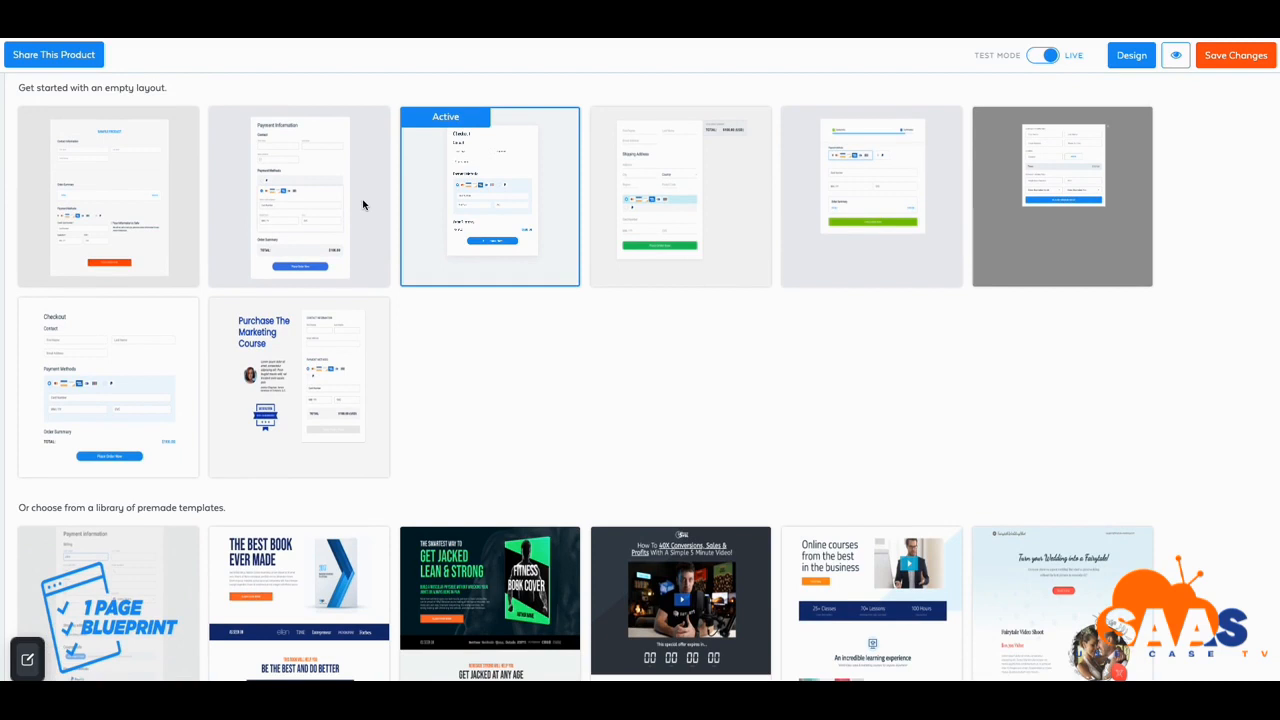
mouse_move(222, 284)
scroll(330, 310, down, 5)
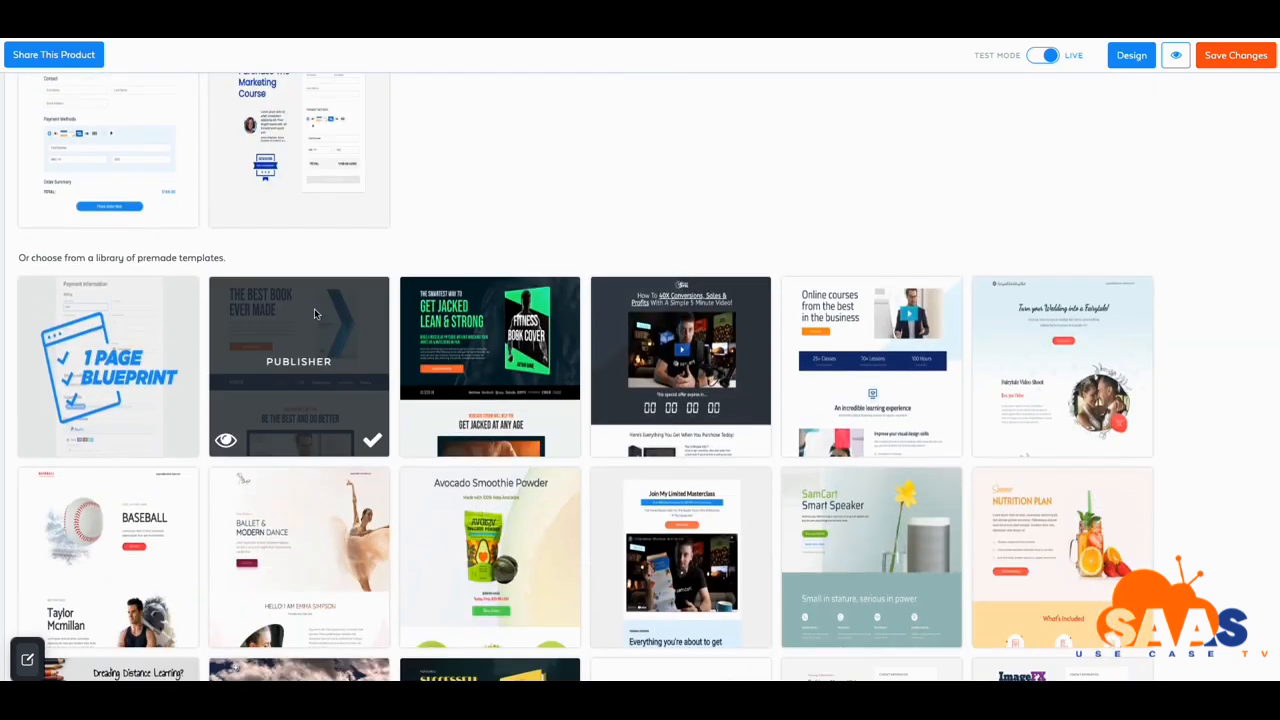
scroll(378, 320, down, 1)
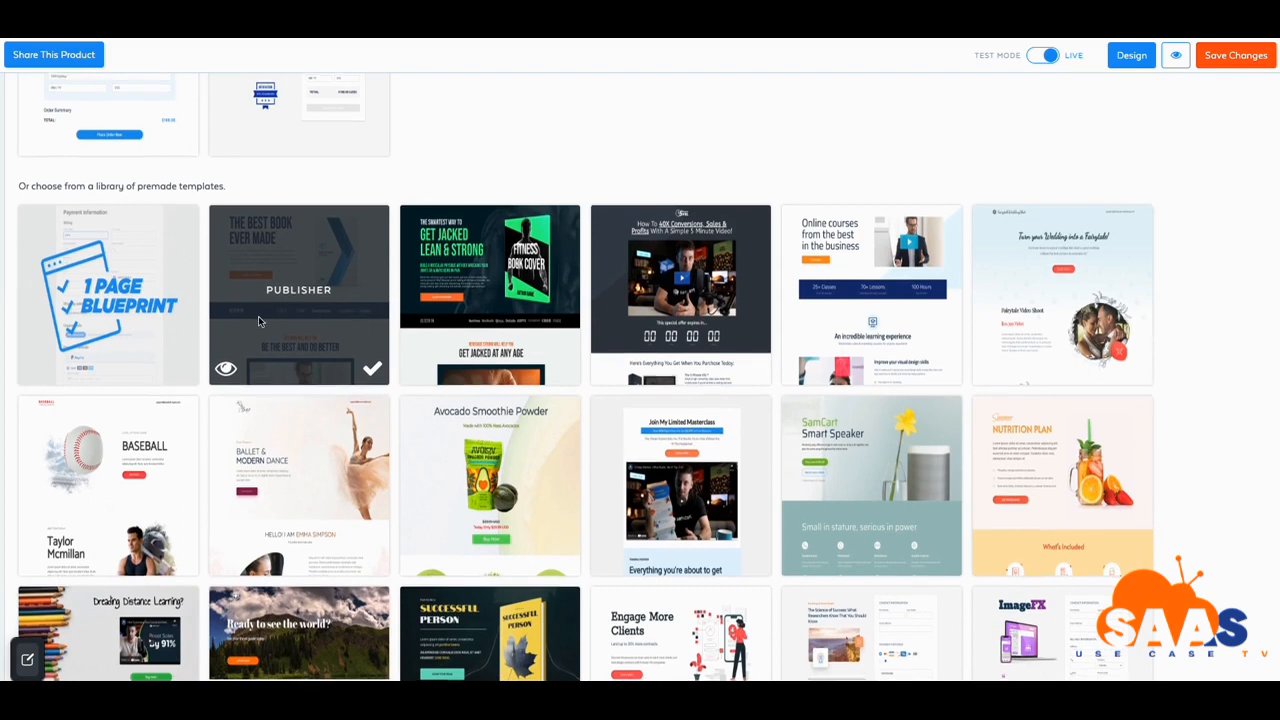
scroll(239, 327, down, 1)
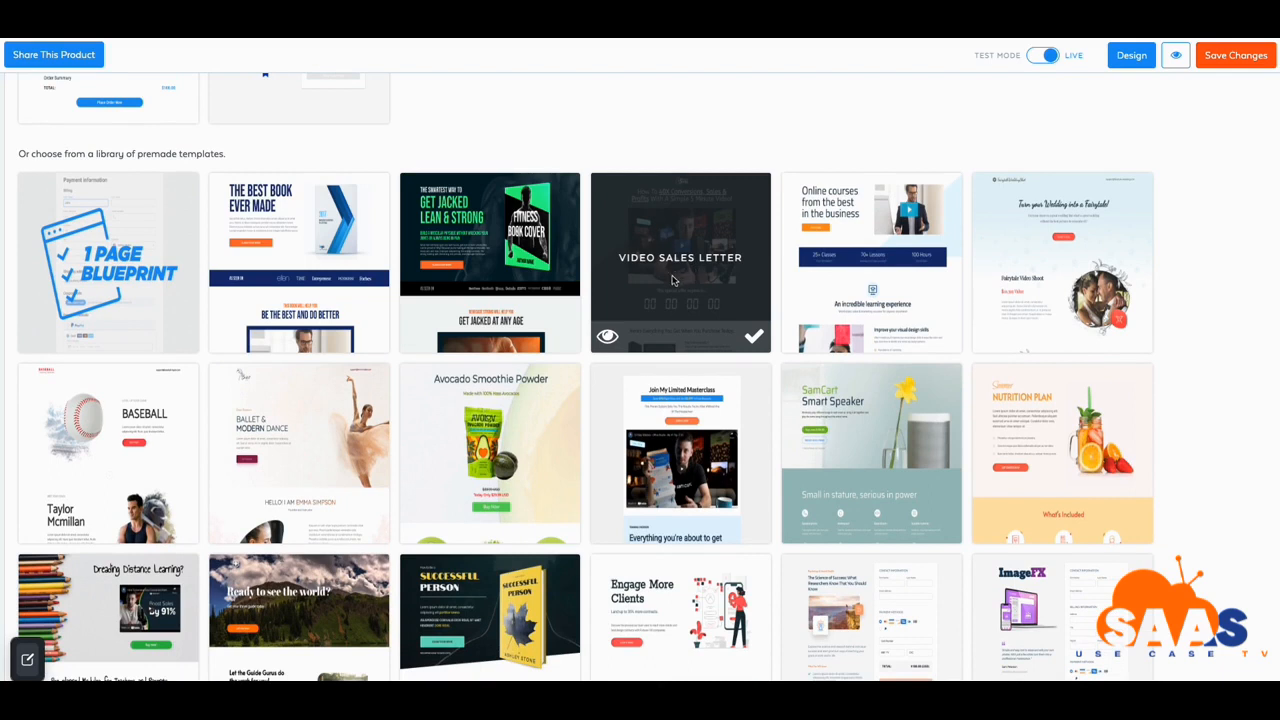
scroll(673, 280, down, 5)
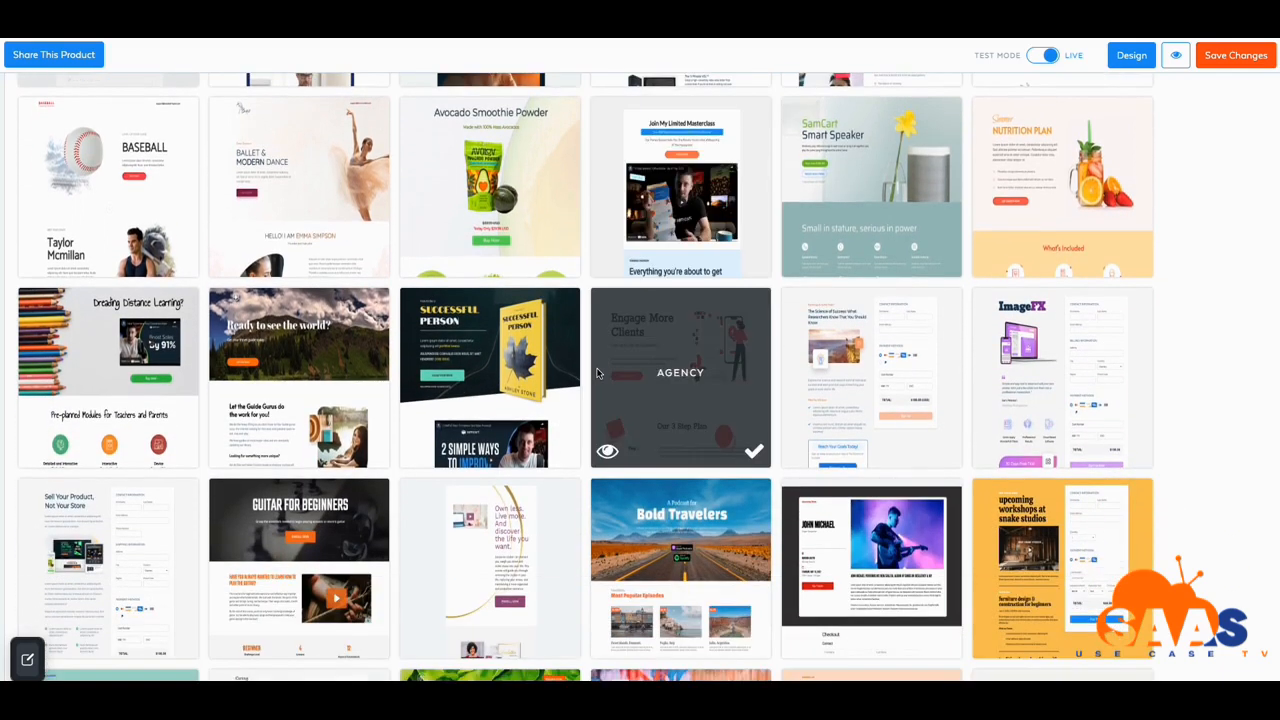
scroll(597, 373, down, 10)
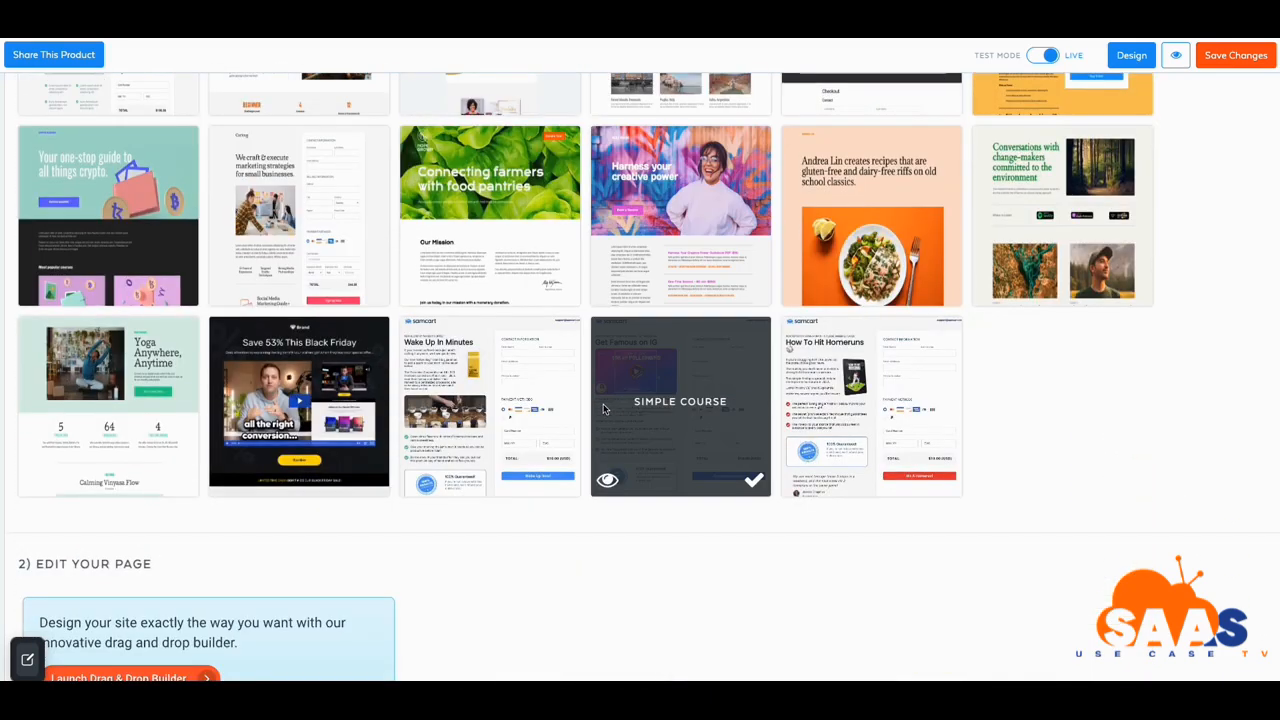
scroll(603, 408, up, 6)
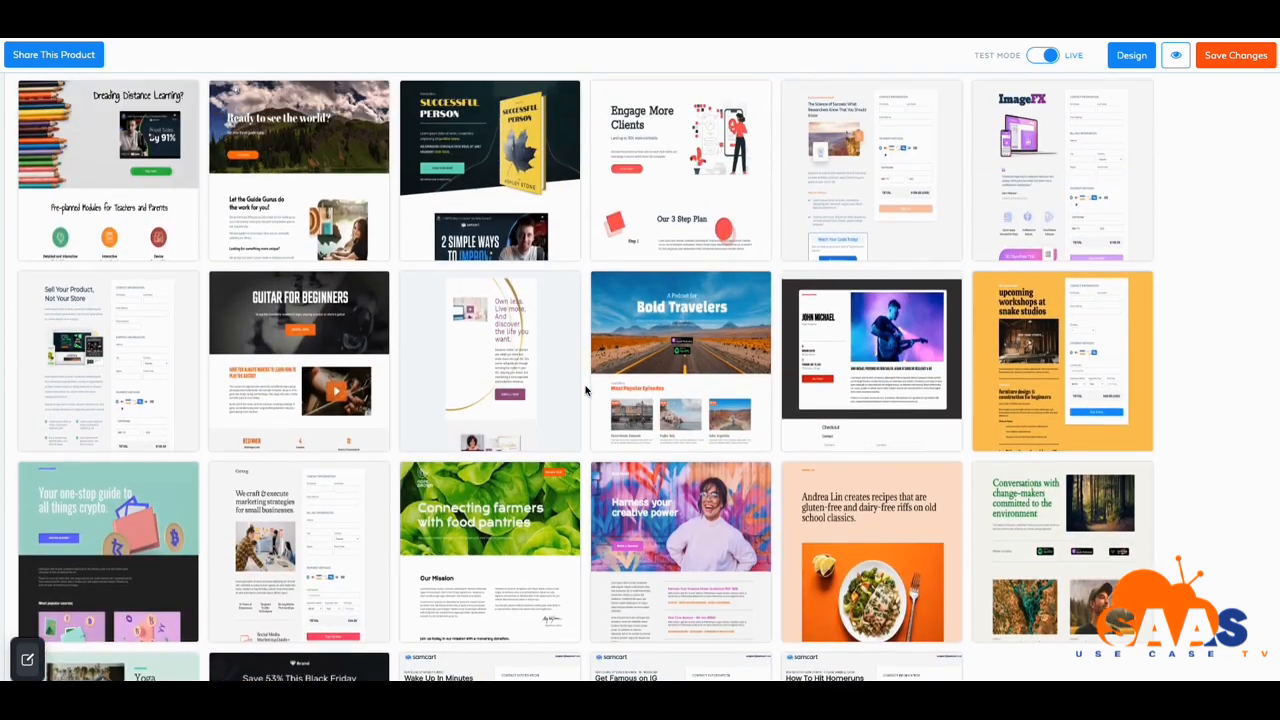
scroll(587, 390, up, 4)
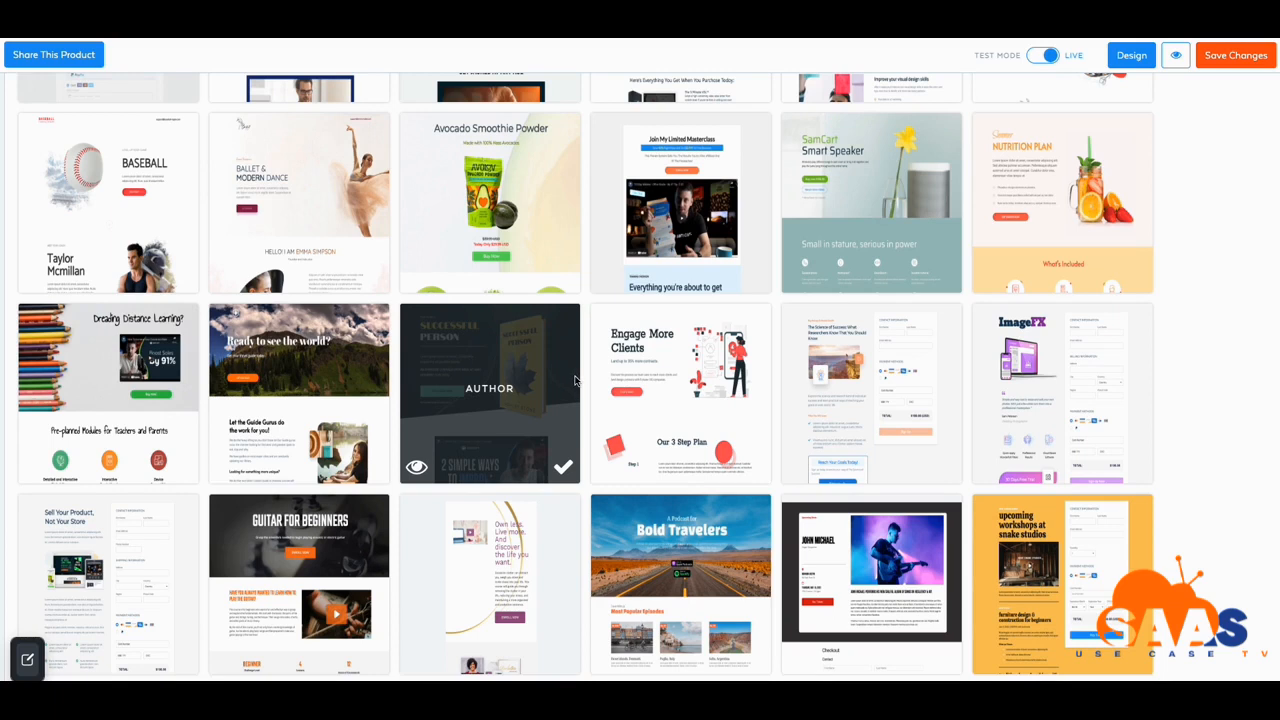
scroll(593, 338, up, 1)
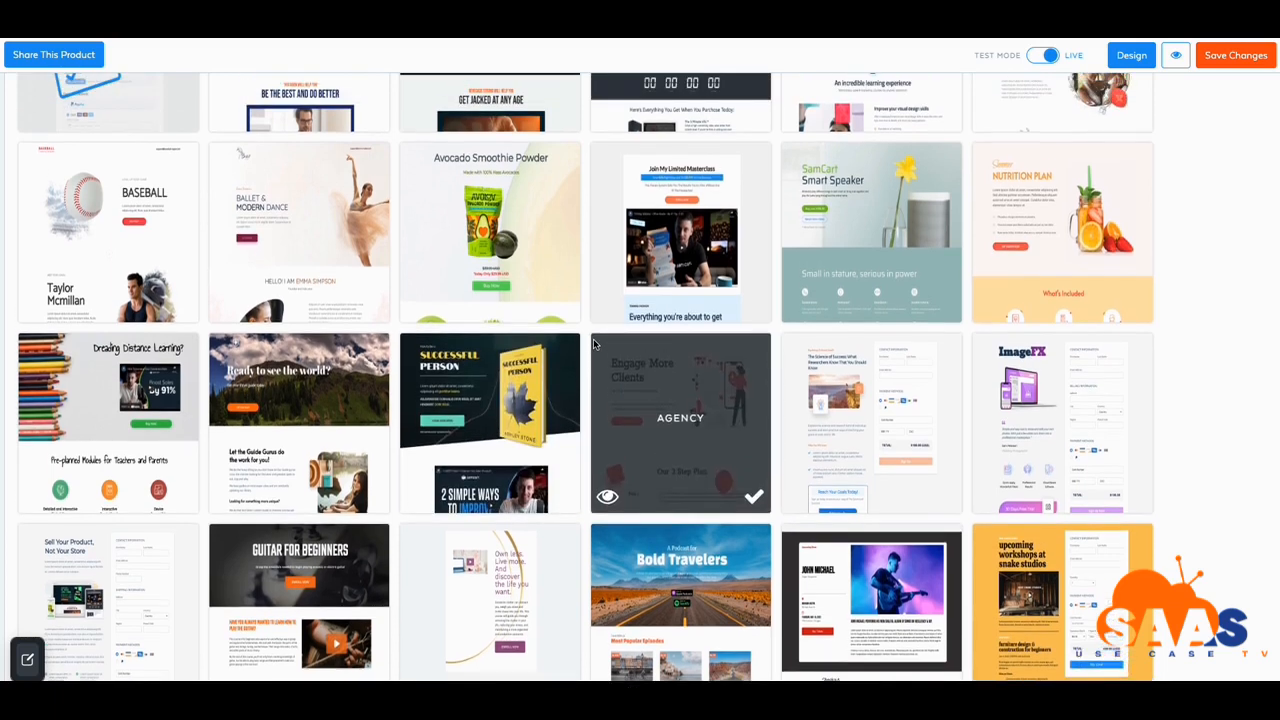
scroll(648, 240, up, 3)
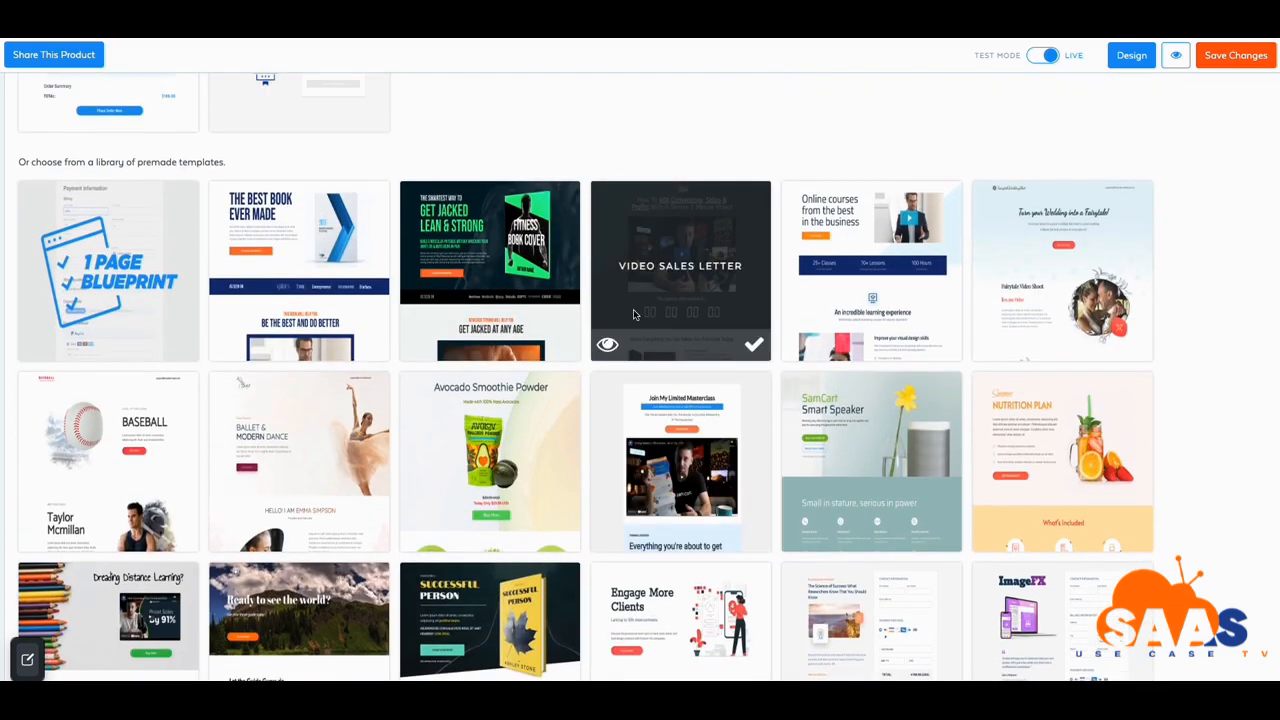
scroll(667, 415, down, 1)
scroll(409, 475, down, 2)
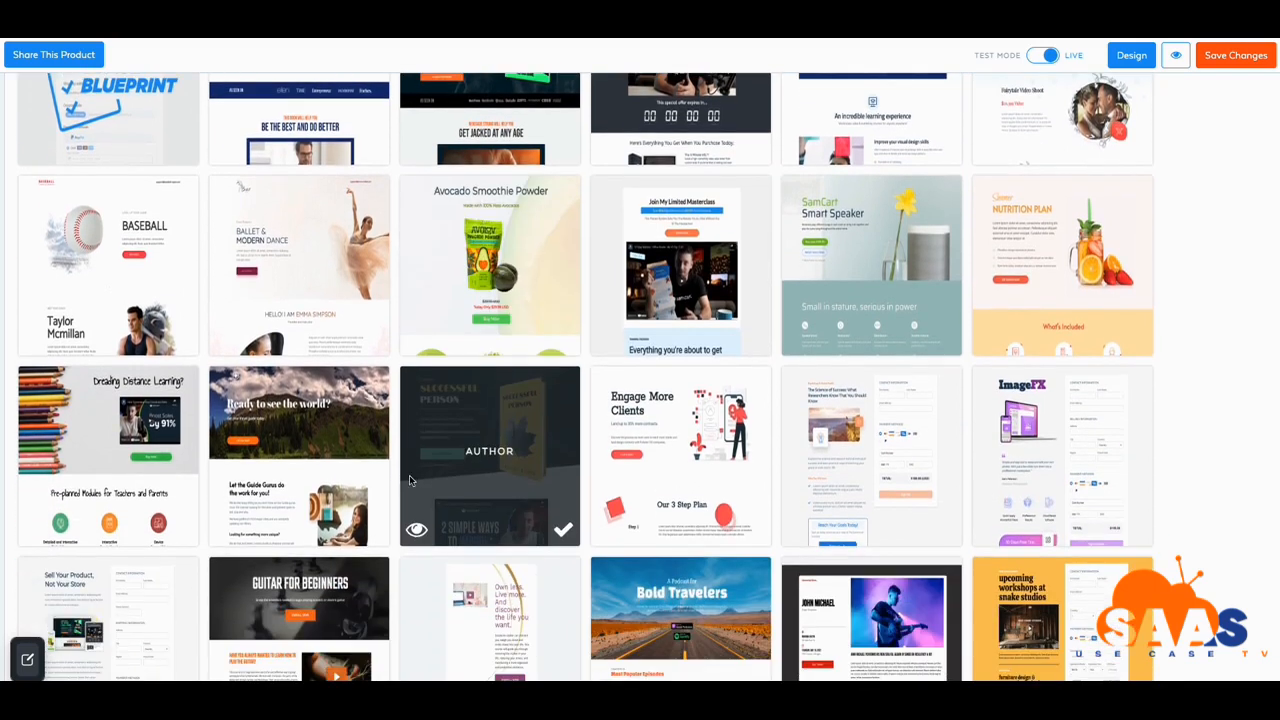
scroll(409, 478, down, 1)
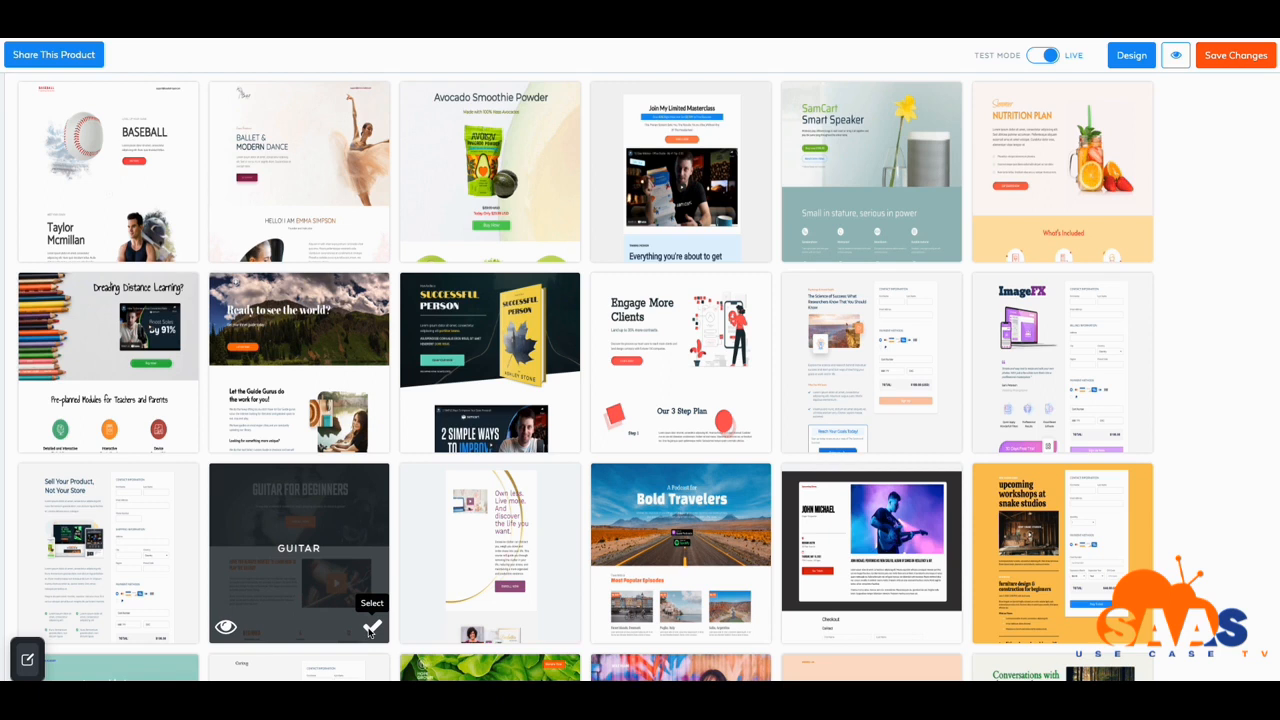
Apply the Guitar for Beginners template and open it in the page builder
click(371, 627)
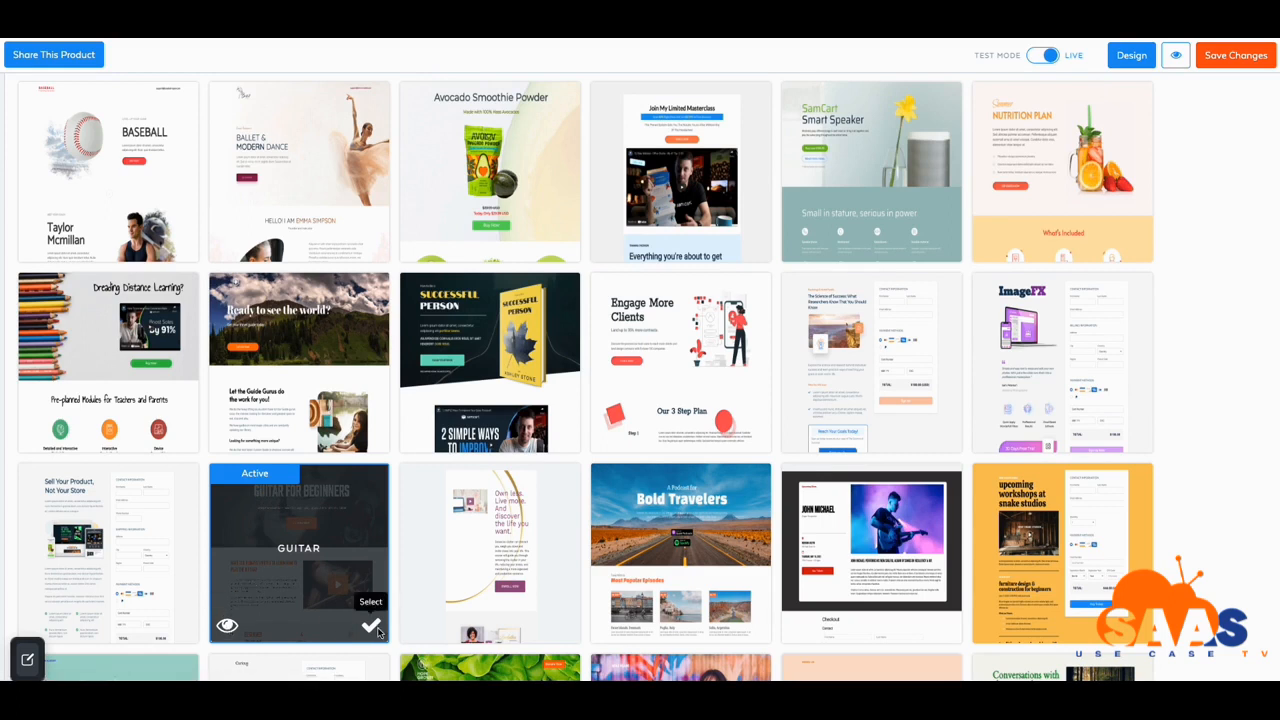
scroll(672, 433, down, 2)
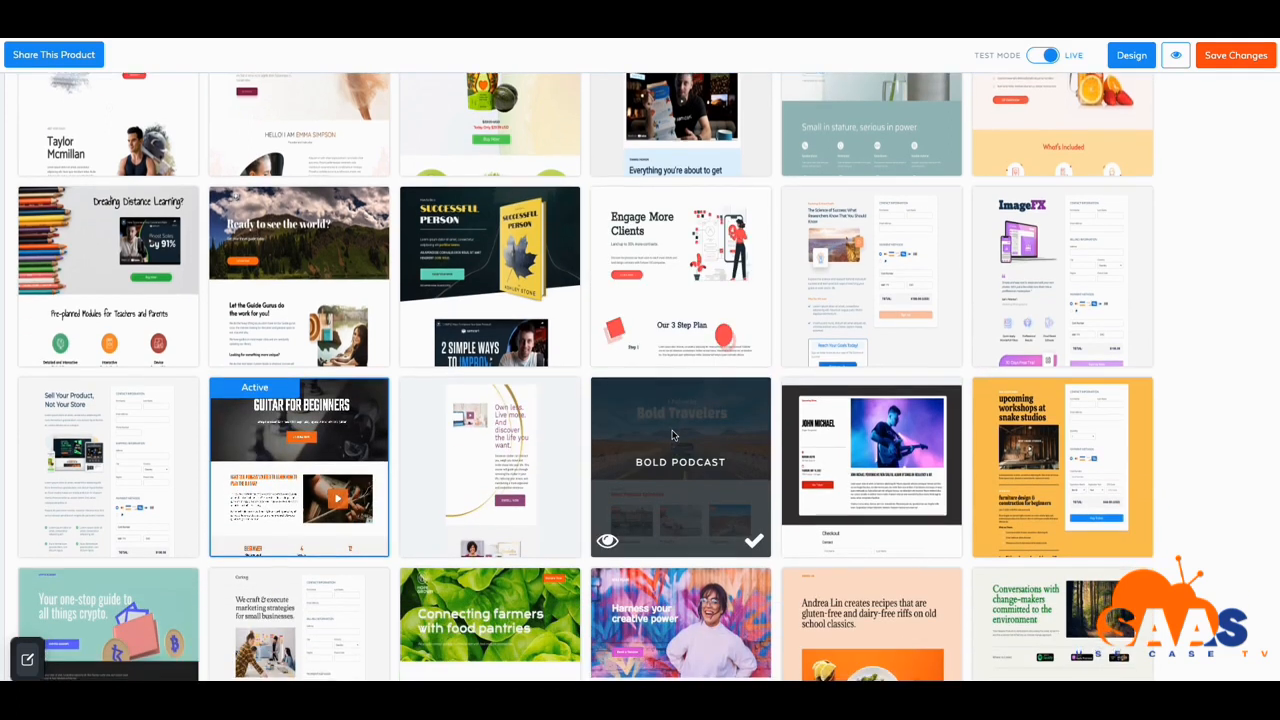
scroll(672, 433, up, 6)
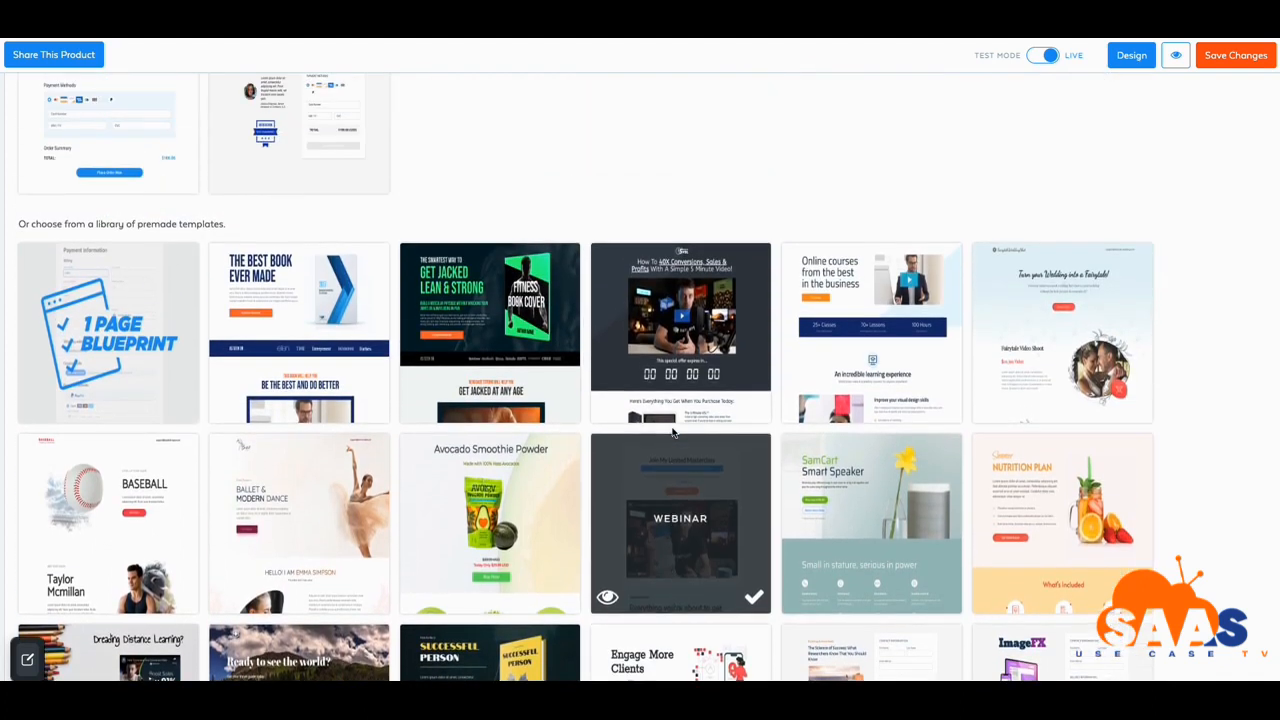
scroll(672, 432, down, 1)
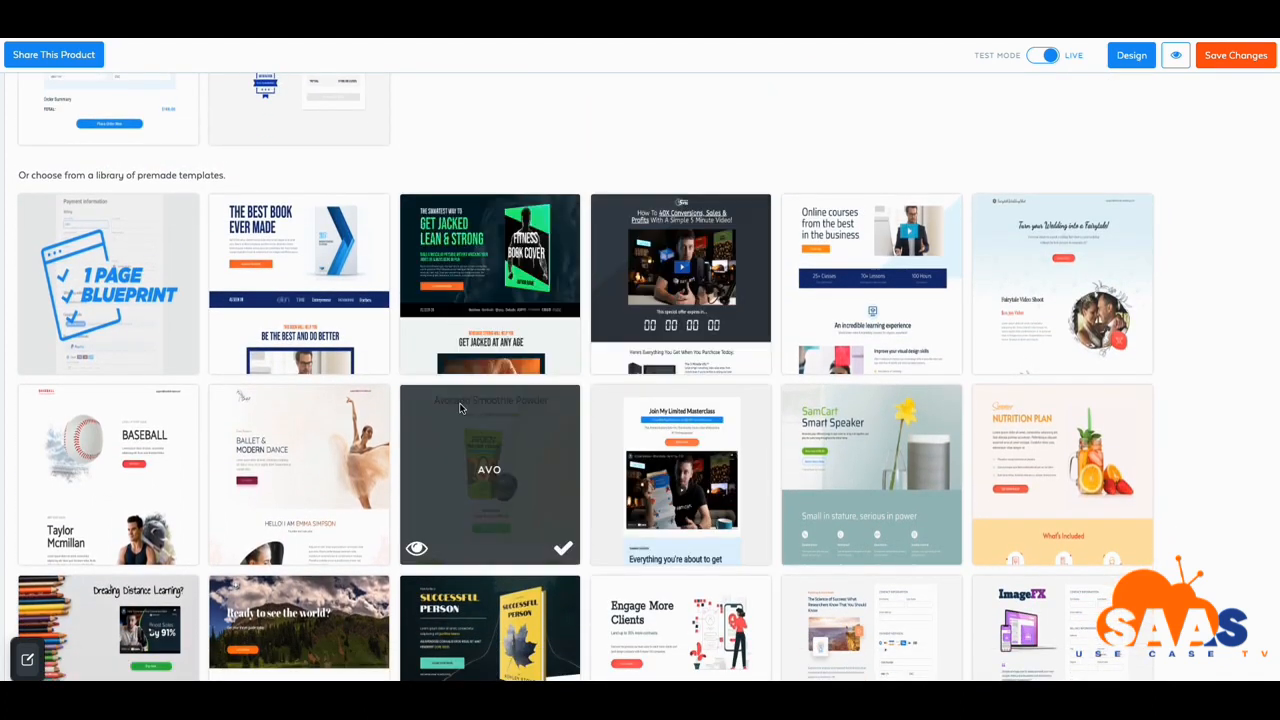
scroll(420, 460, down, 1)
scroll(406, 427, down, 8)
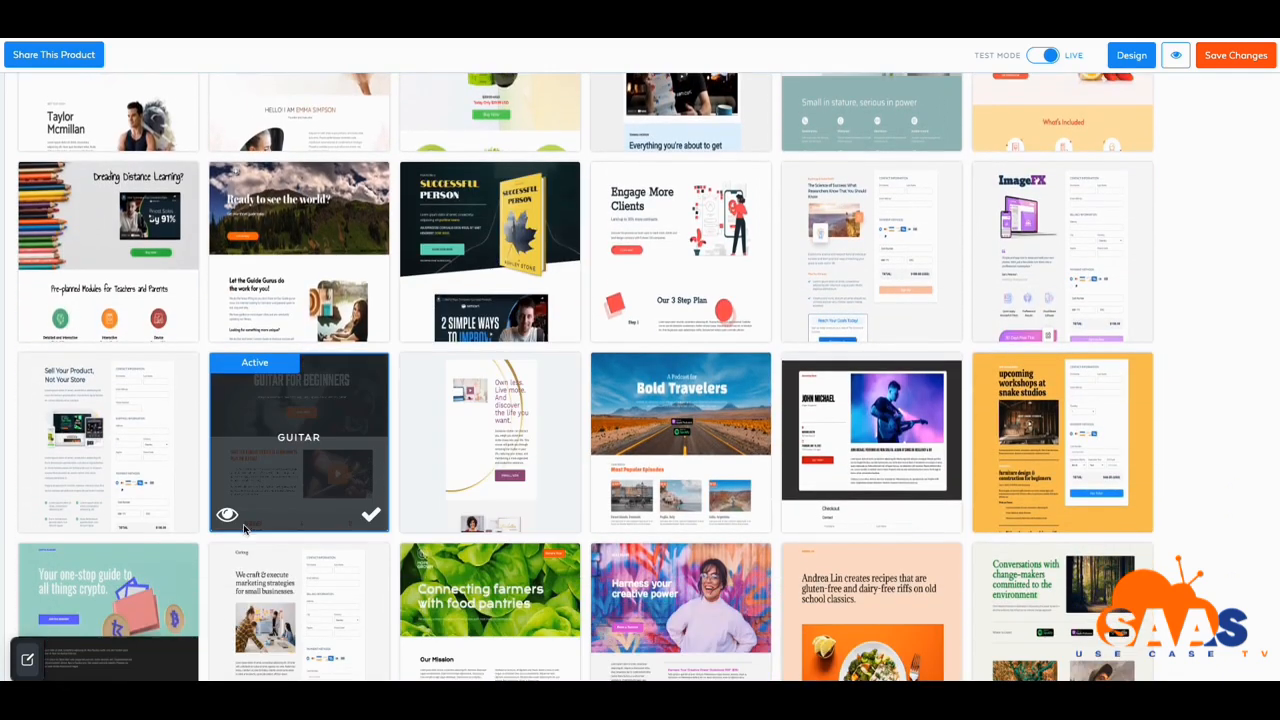
scroll(340, 462, up, 5)
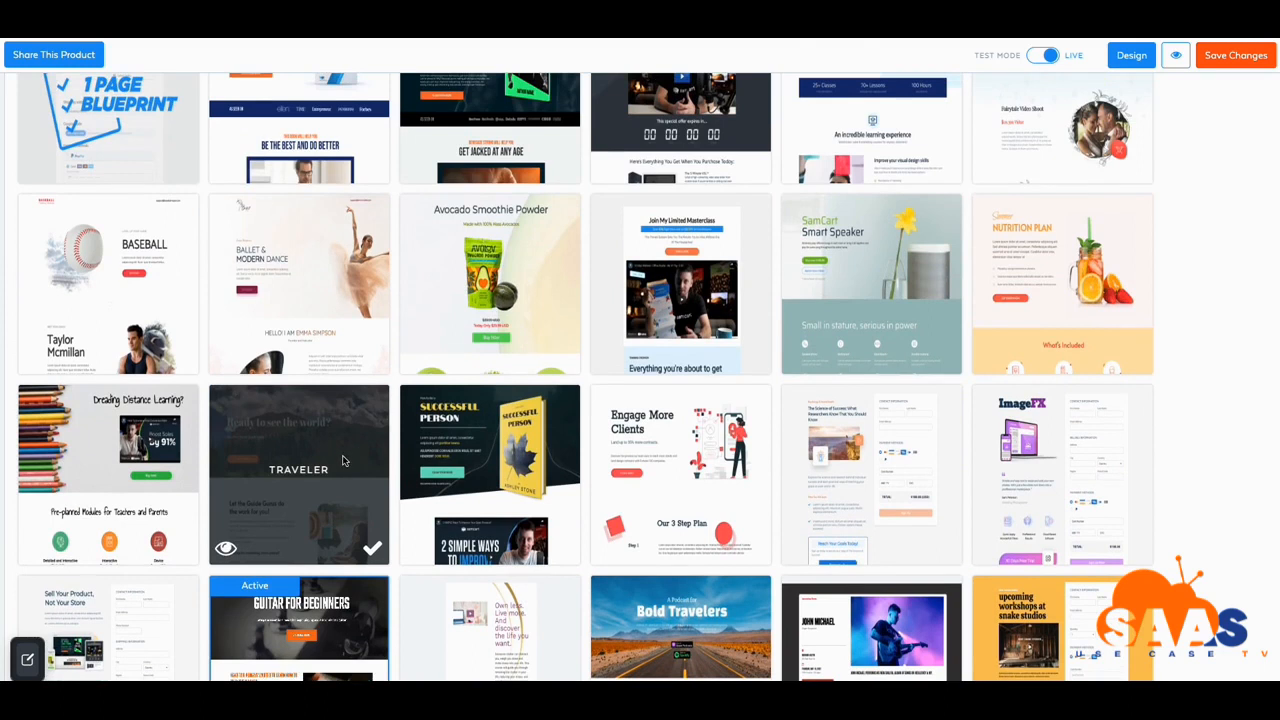
scroll(342, 460, down, 4)
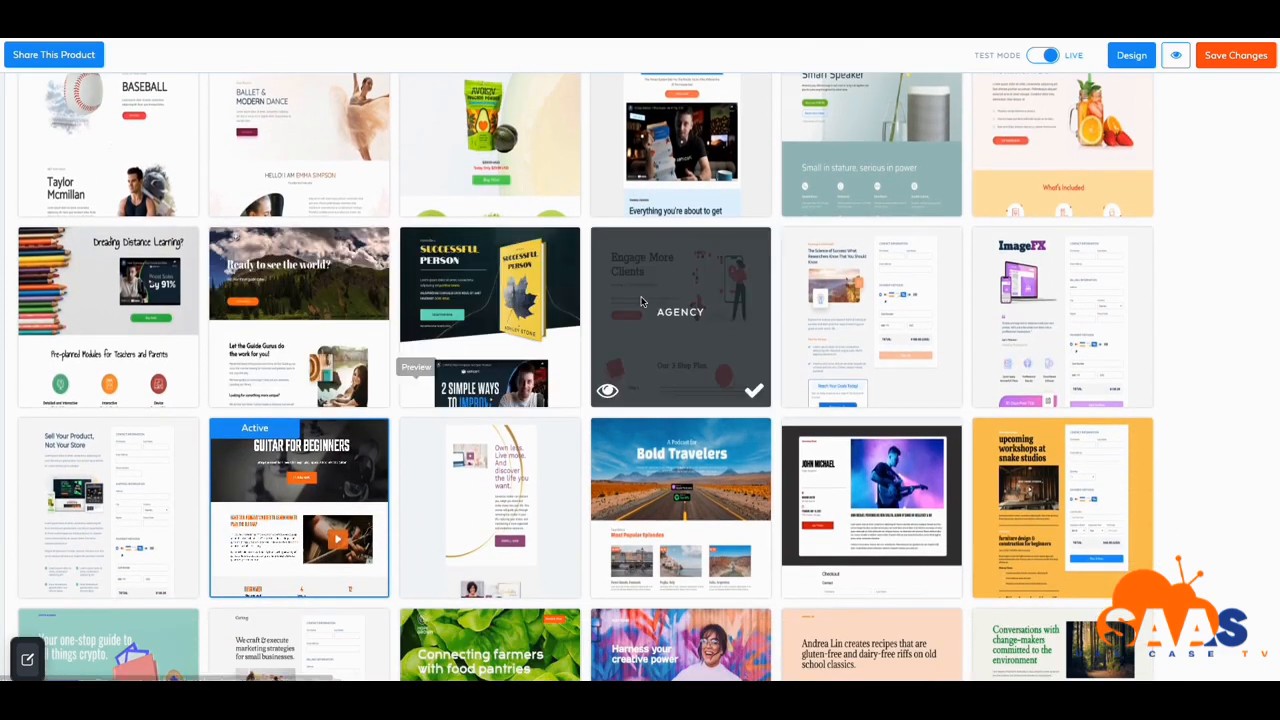
click(1134, 60)
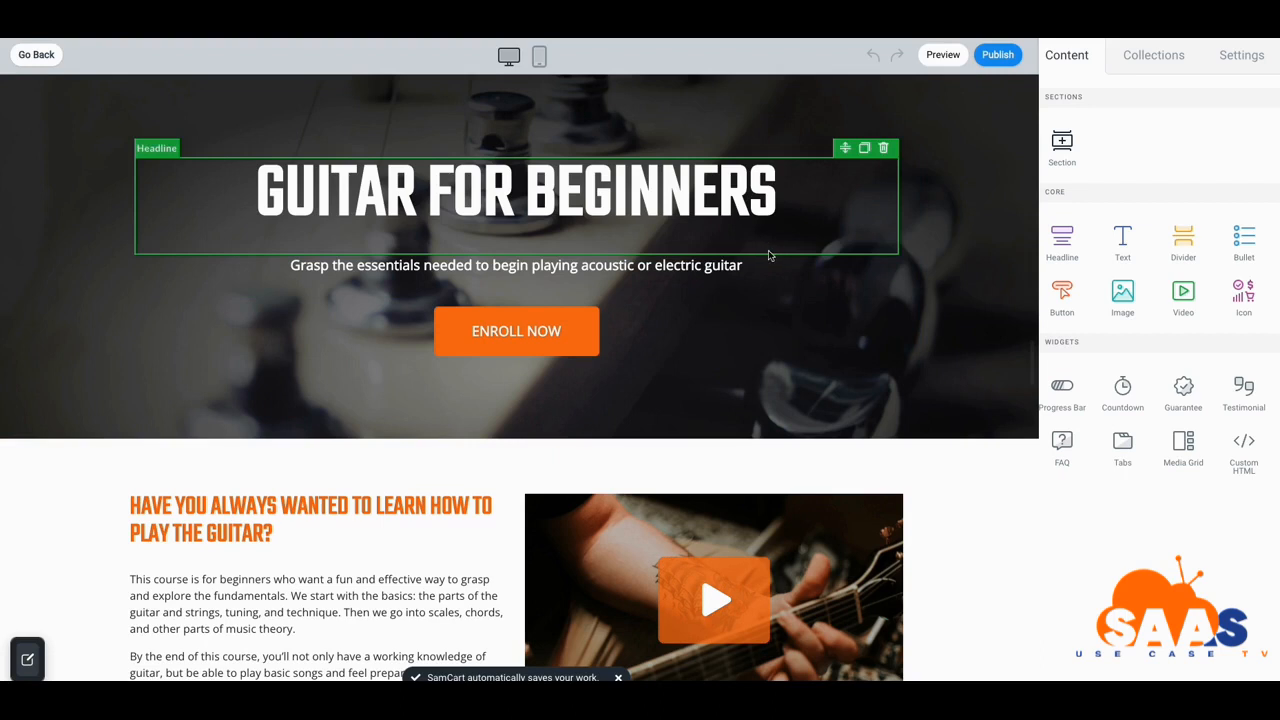
Scroll the loaded guitar page to review its challenge level, lessons and coursework stats
scroll(768, 255, down, 1)
scroll(768, 265, down, 3)
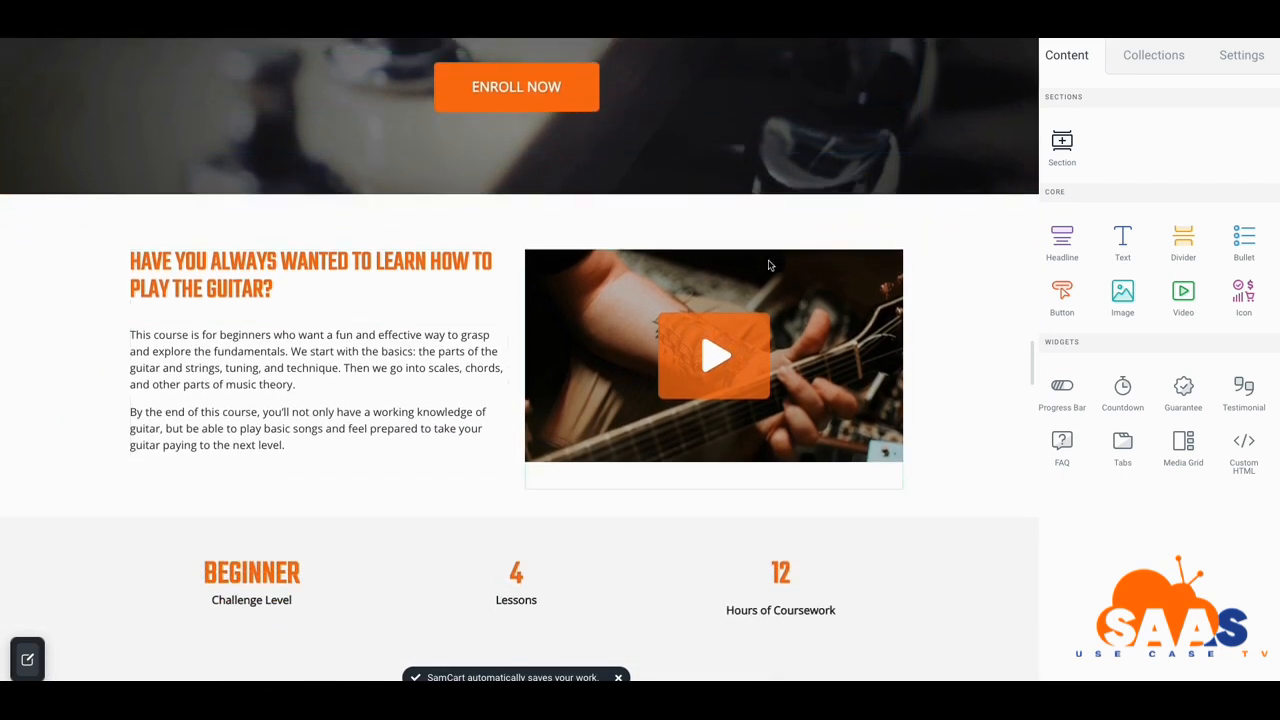
scroll(769, 265, up, 4)
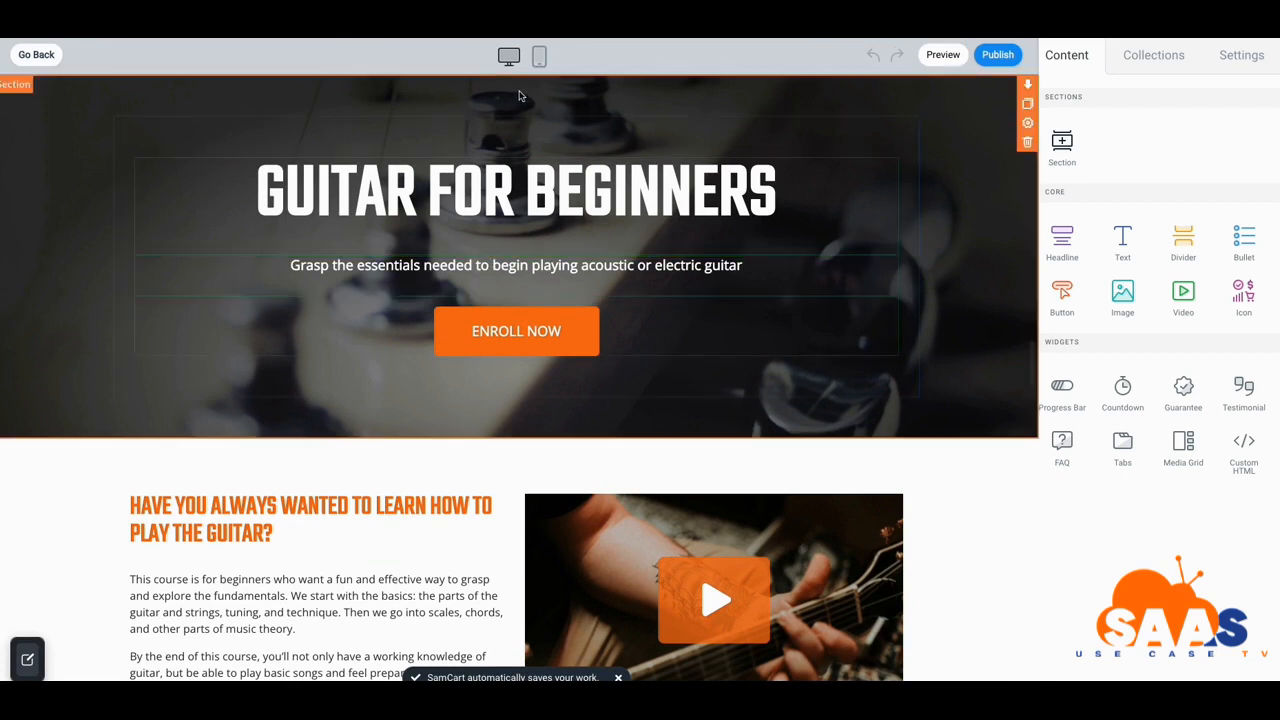
click(540, 57)
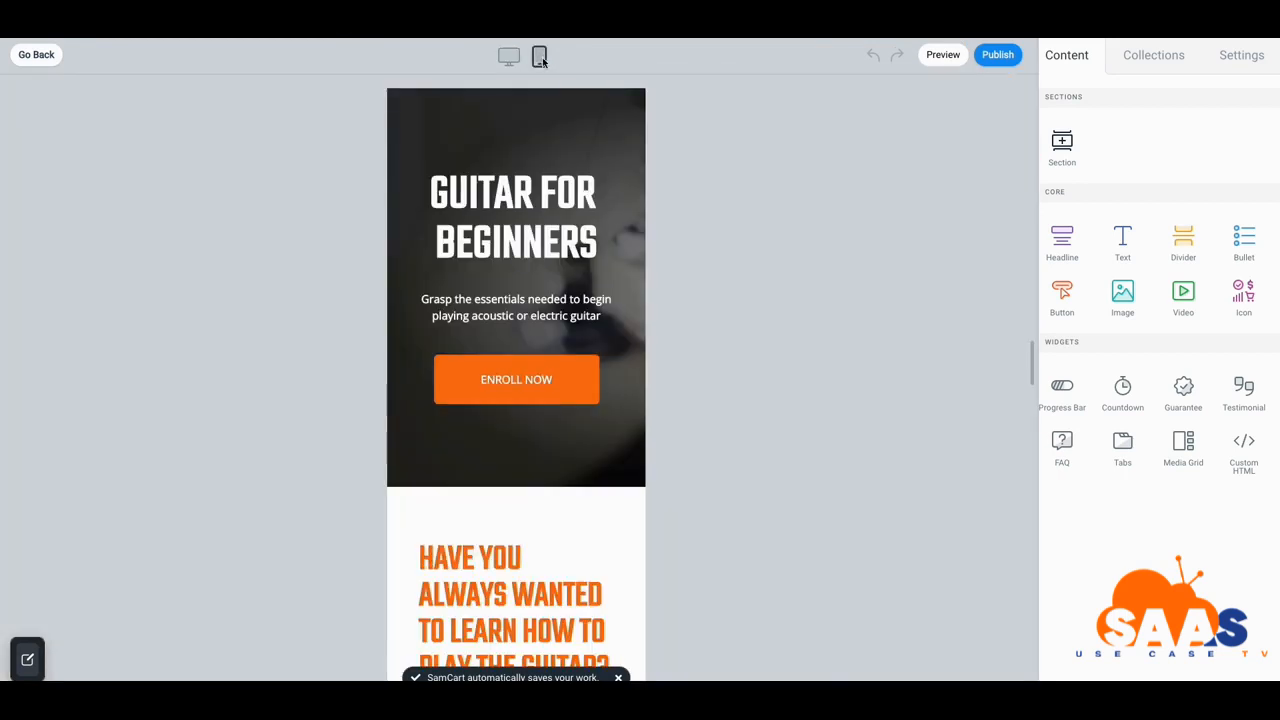
scroll(510, 134, down, 1)
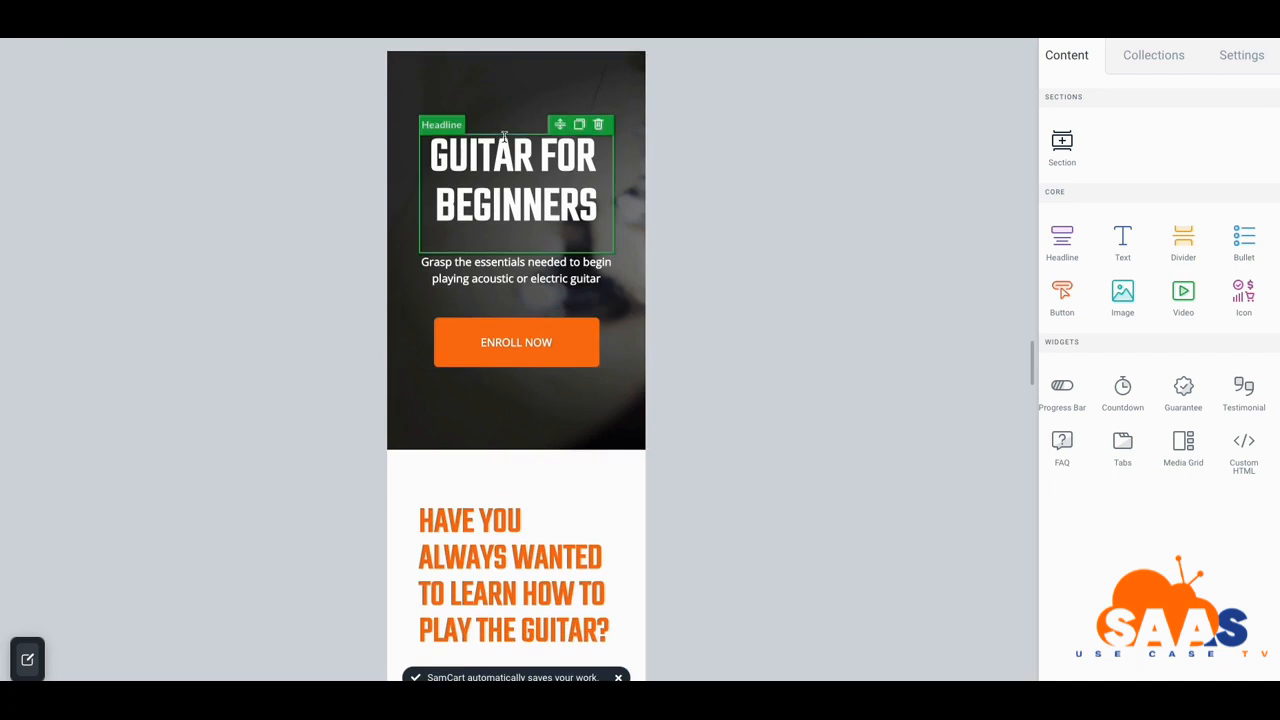
scroll(504, 136, down, 10)
scroll(504, 152, down, 10)
scroll(504, 152, down, 10)
scroll(504, 186, down, 2)
scroll(504, 186, up, 10)
scroll(505, 183, up, 15)
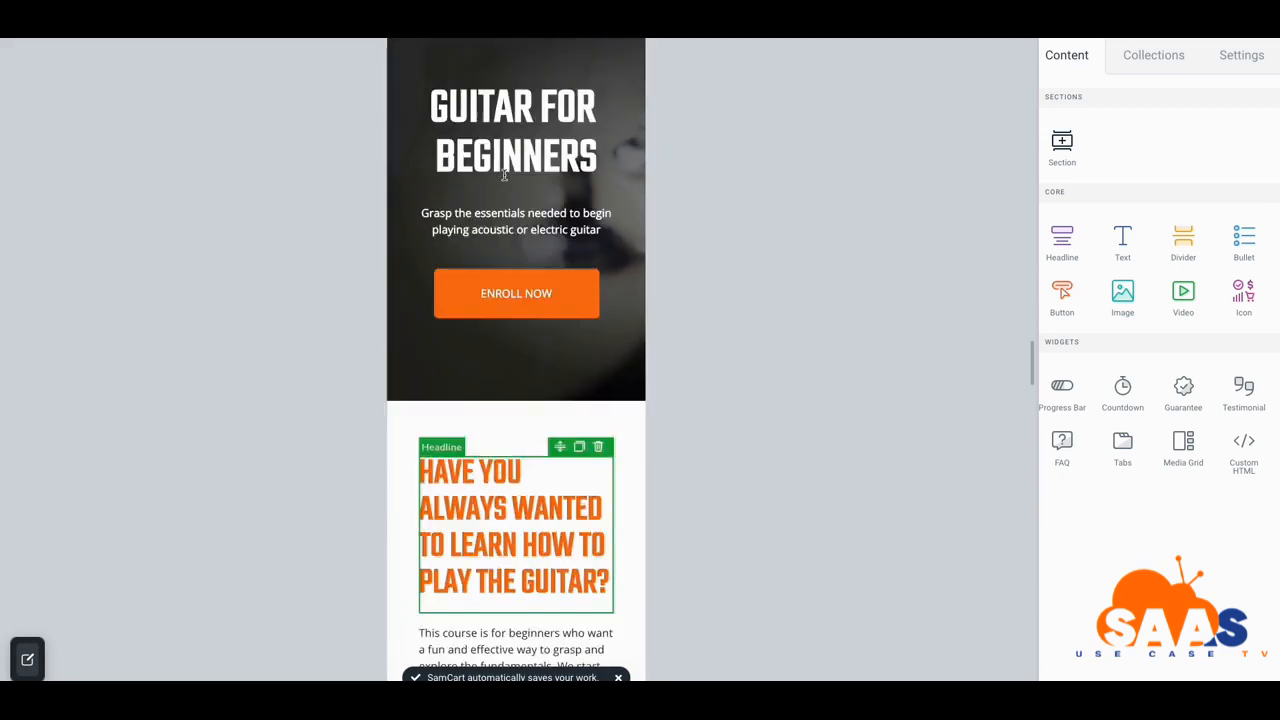
scroll(504, 176, up, 3)
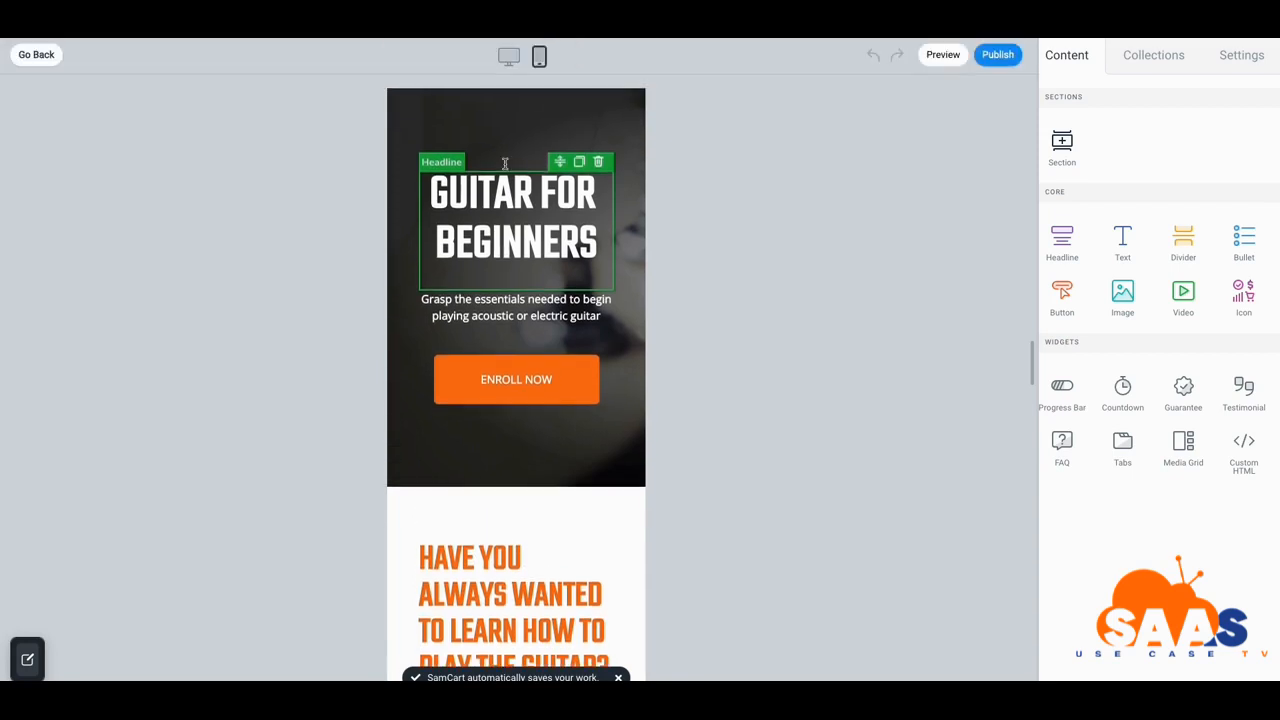
click(508, 56)
Change the hero headline from BEGINNERS to GUITAR FOR EXPERTS and adjust its text size
scroll(509, 60, down, 1)
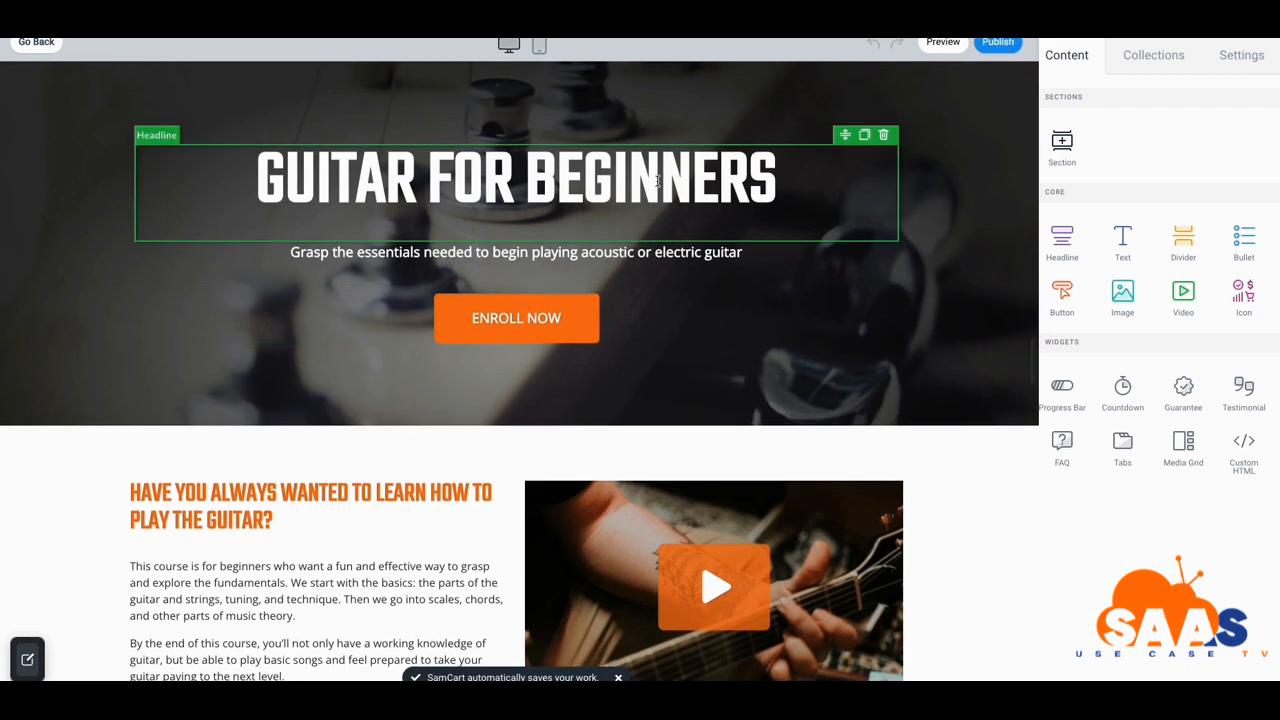
scroll(640, 250, down, 1)
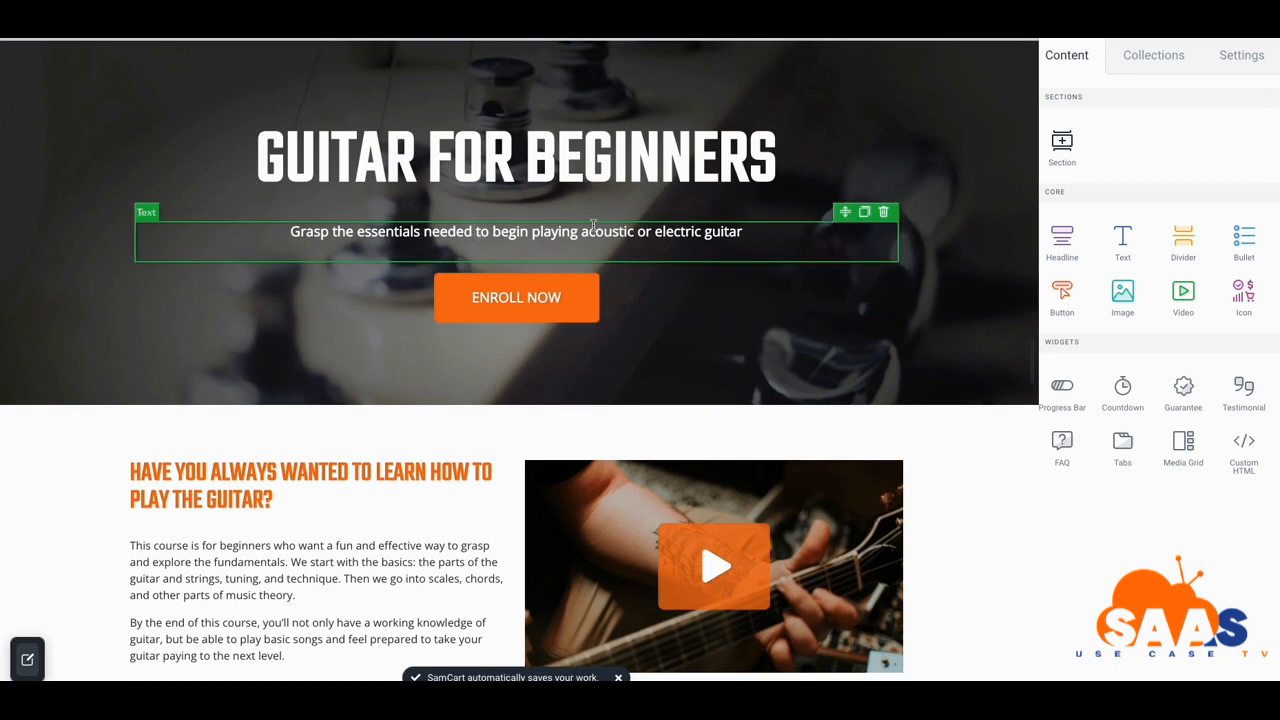
click(483, 162)
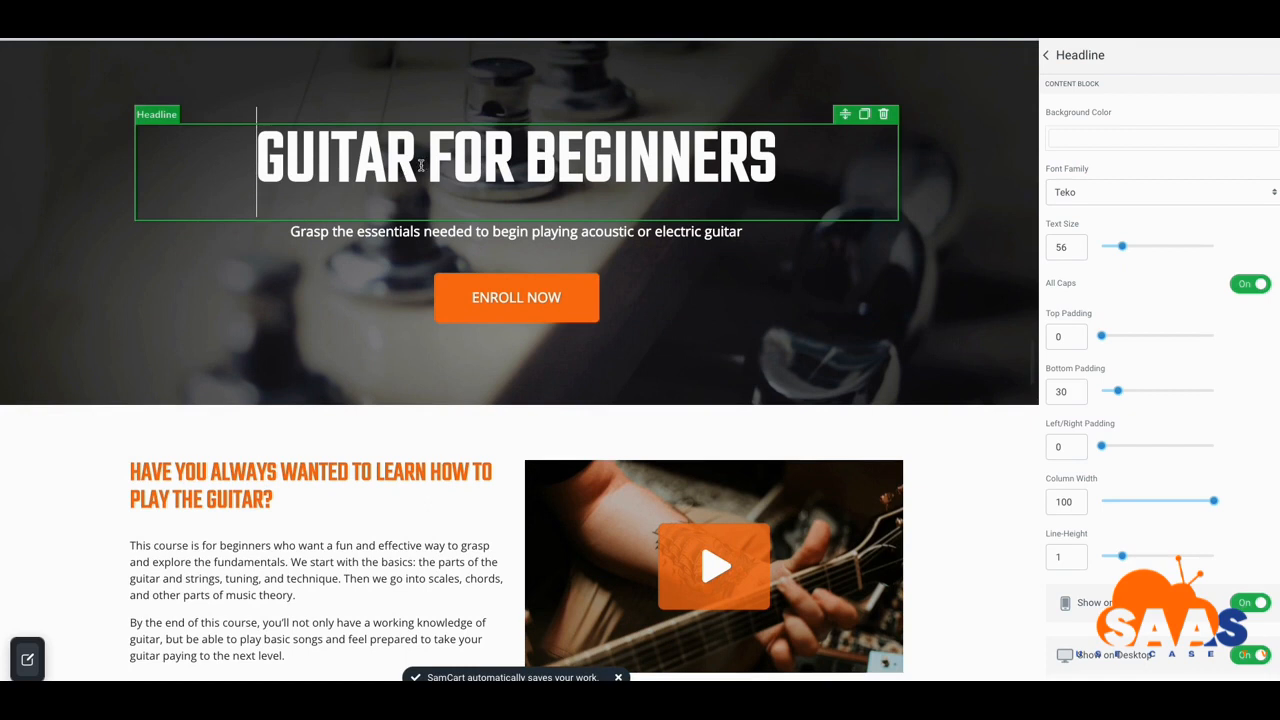
click(524, 157)
text(EX)
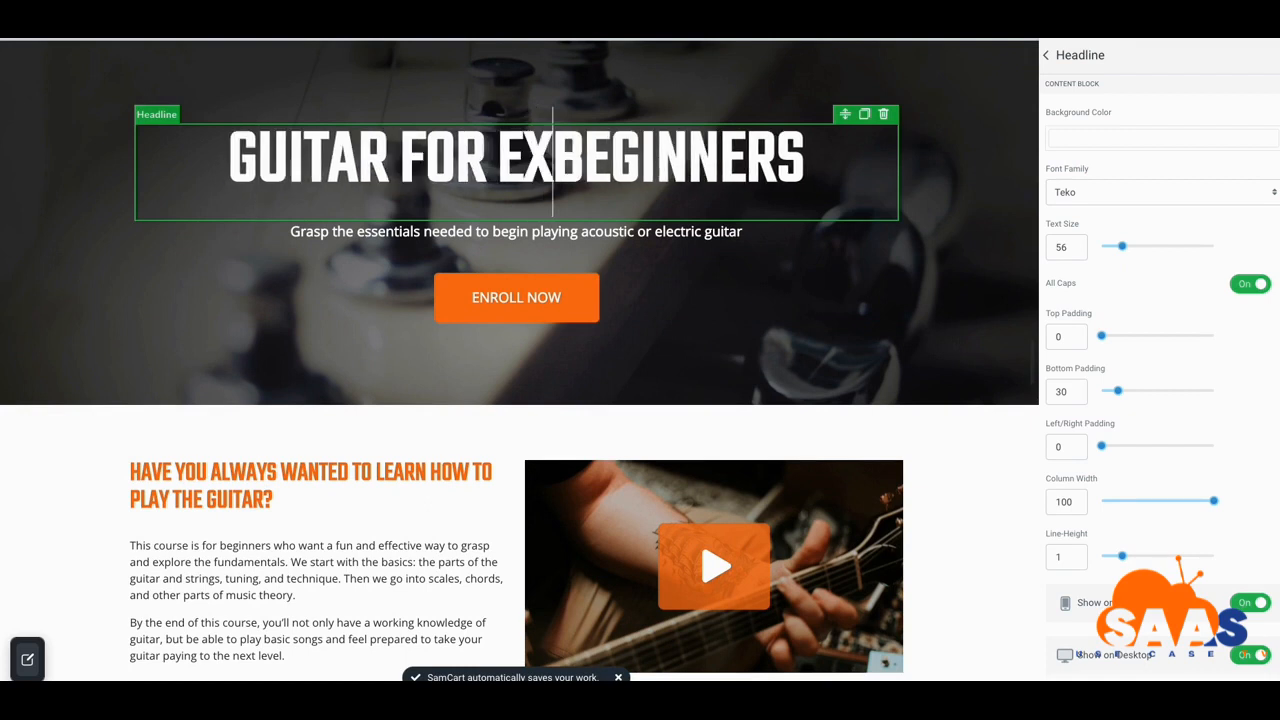
text(PERTS)
key(Delete)
key(Delete)
key(Delete)
key(Delete)
key(Delete)
key(Delete)
key(Delete)
key(Delete)
key(Delete)
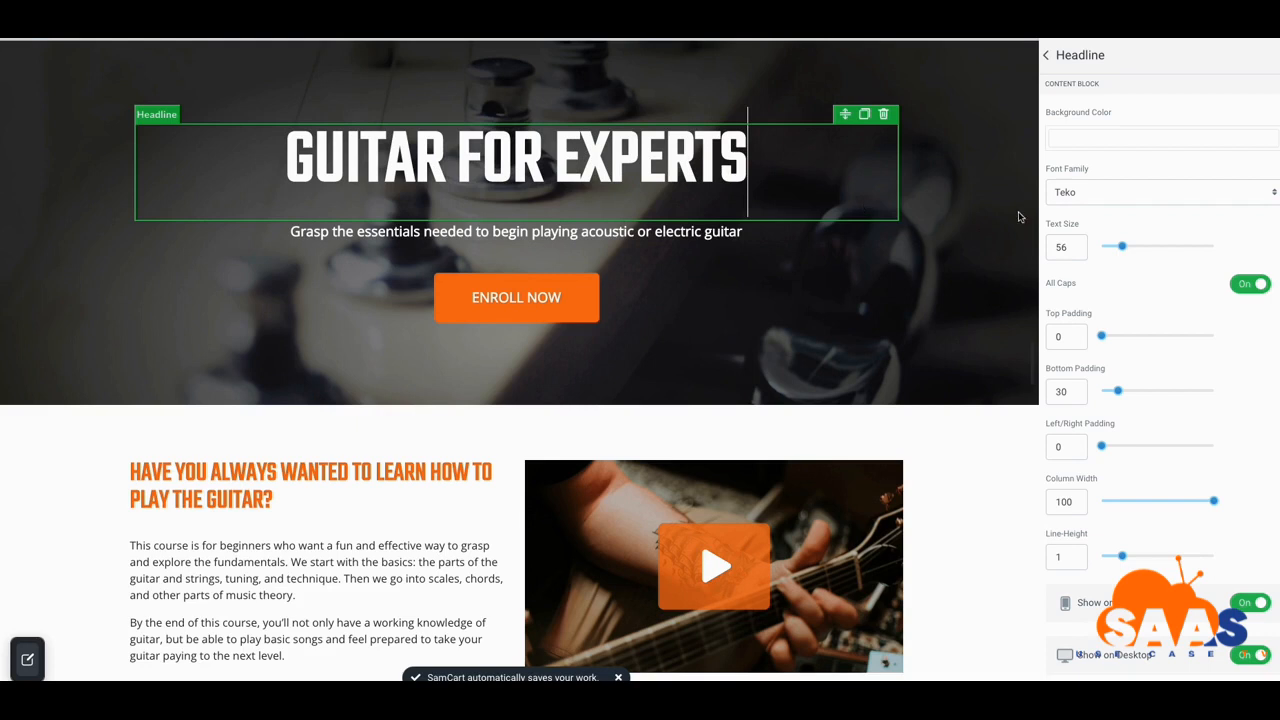
mouse_move(1122, 246)
mouse_down()
mouse_move(1134, 244)
mouse_move(1123, 243)
mouse_up()
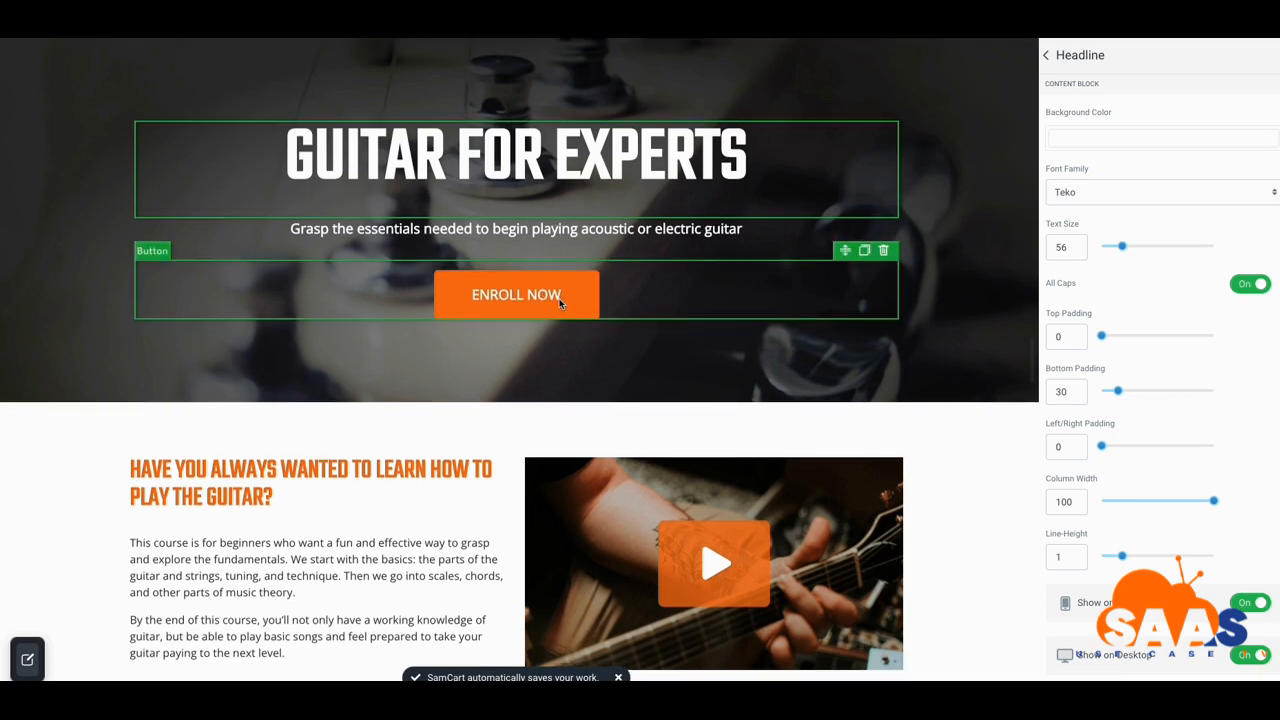
scroll(558, 298, down, 2)
scroll(558, 298, up, 1)
scroll(560, 299, down, 10)
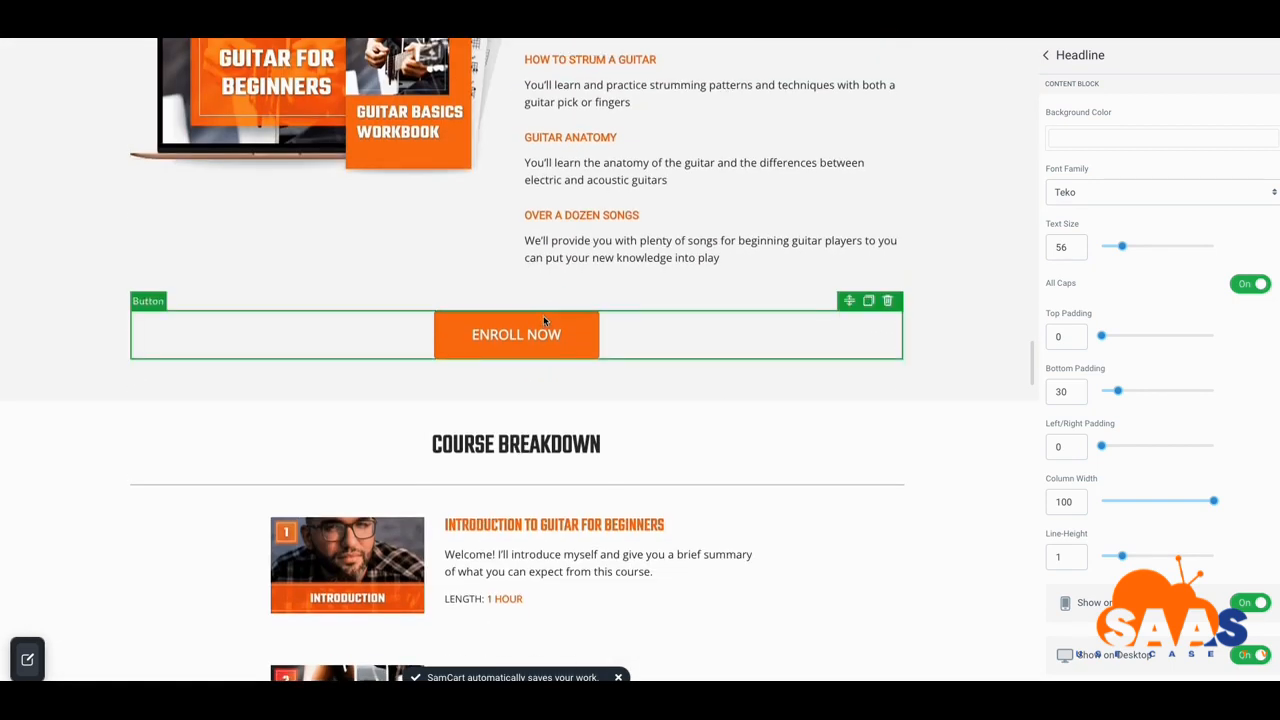
scroll(543, 316, down, 7)
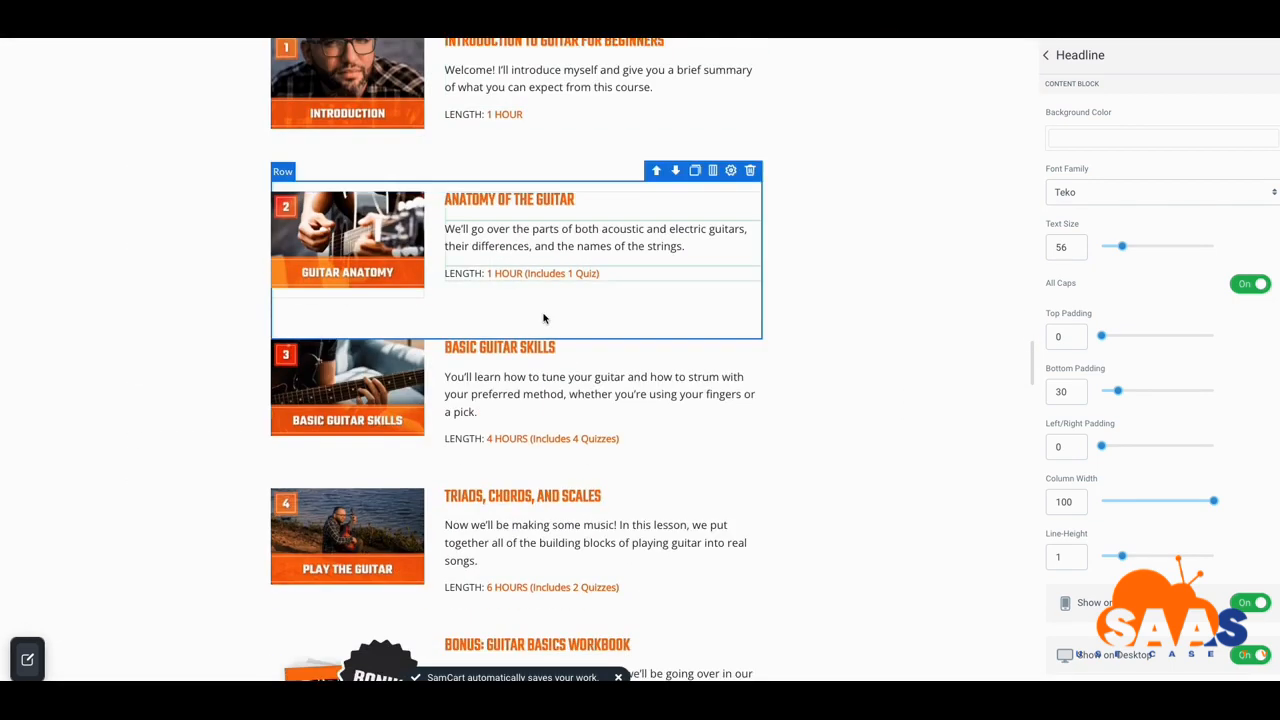
scroll(542, 316, down, 10)
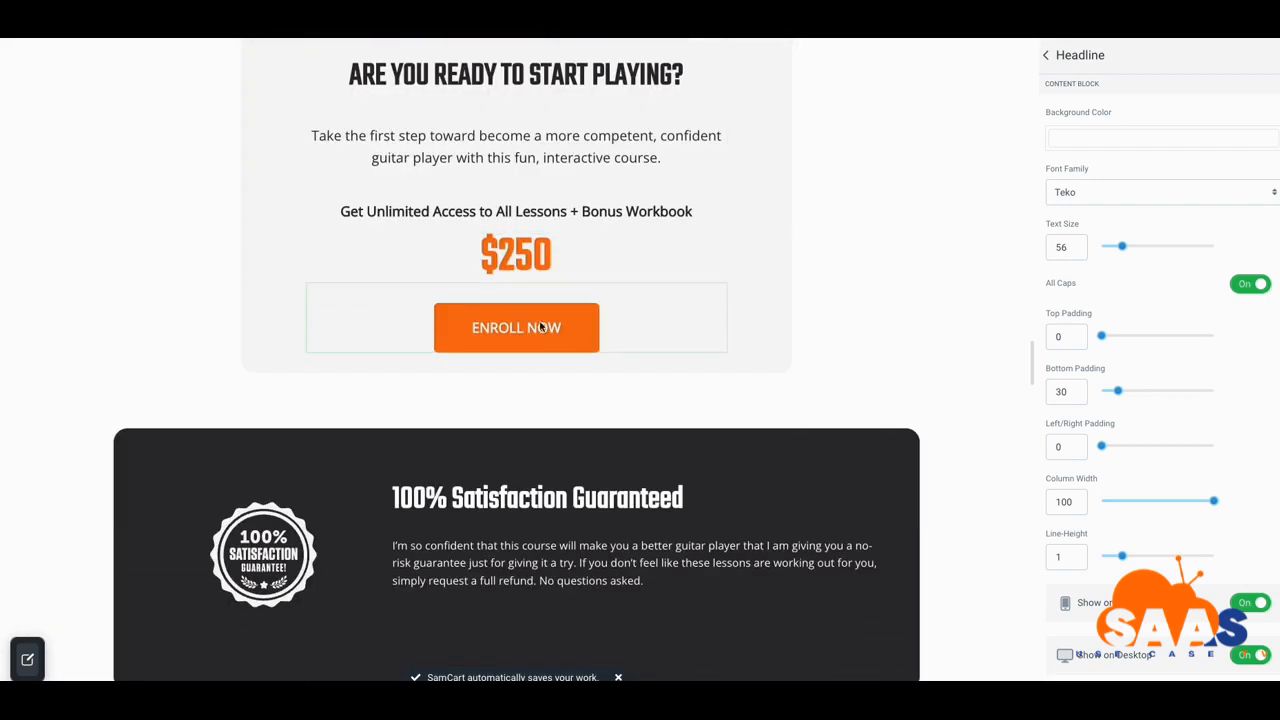
scroll(529, 347, down, 10)
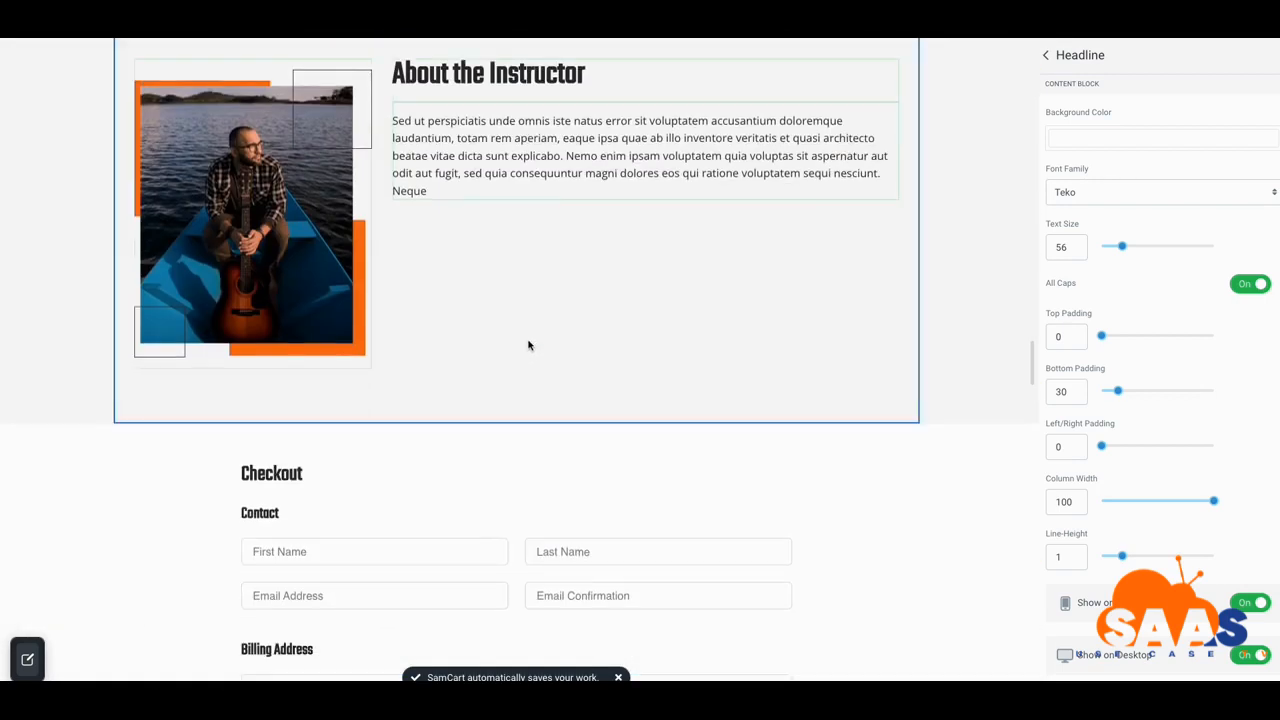
scroll(529, 347, down, 3)
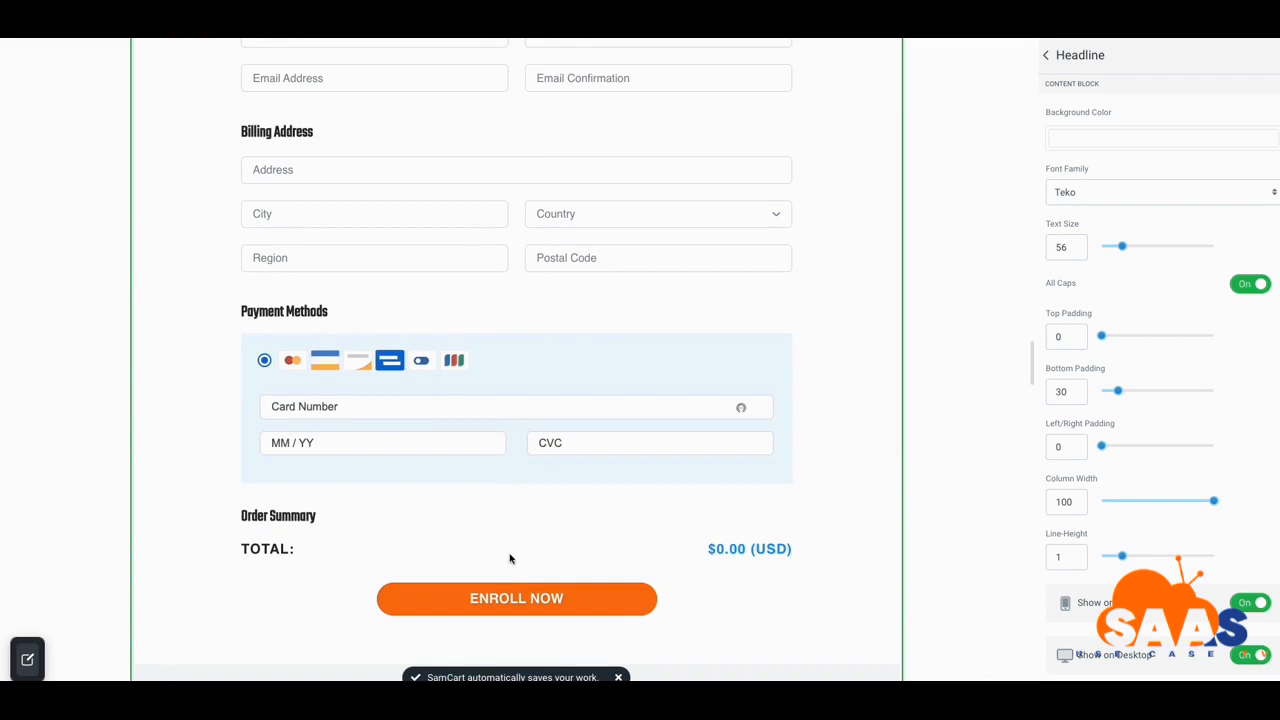
scroll(500, 561, up, 15)
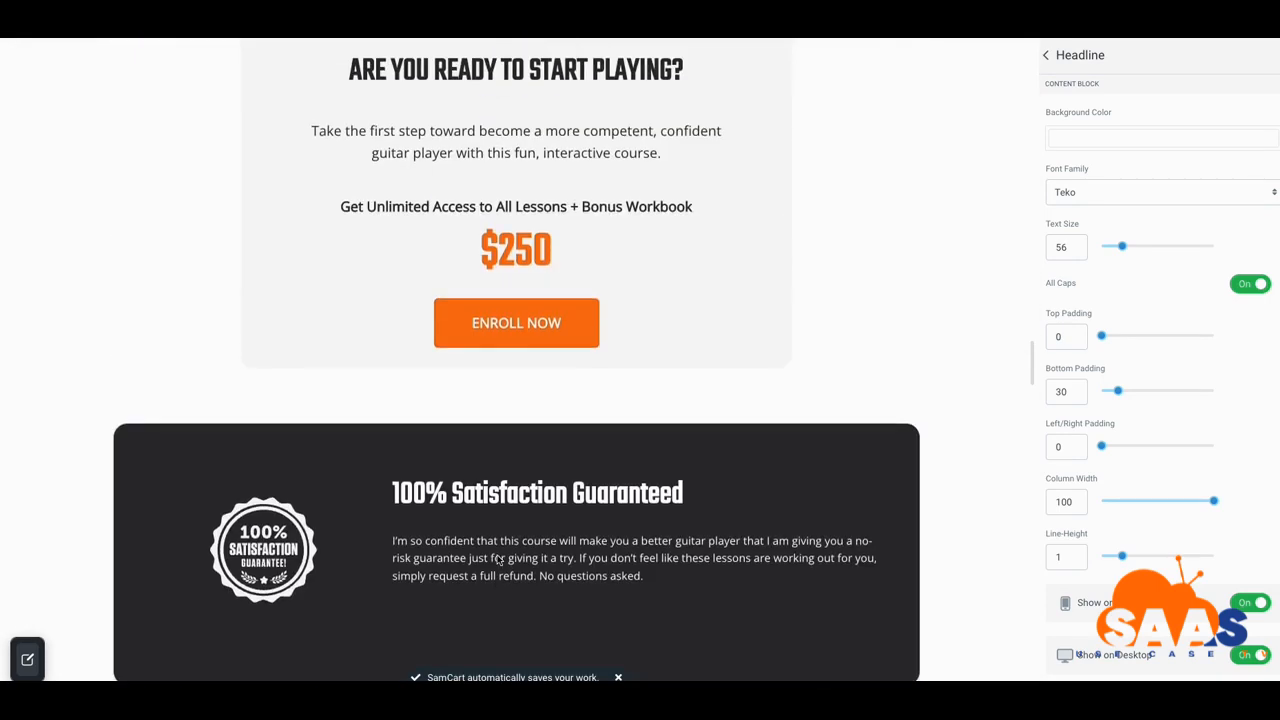
scroll(497, 556, up, 15)
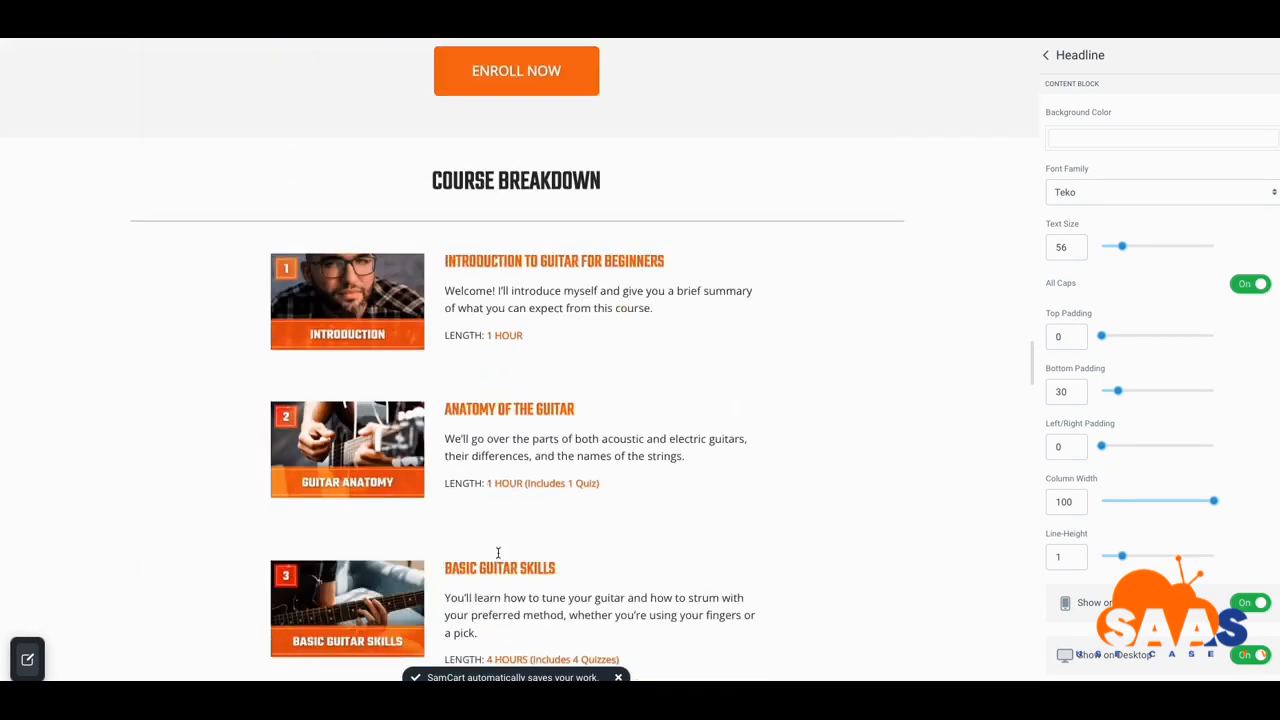
scroll(497, 556, up, 10)
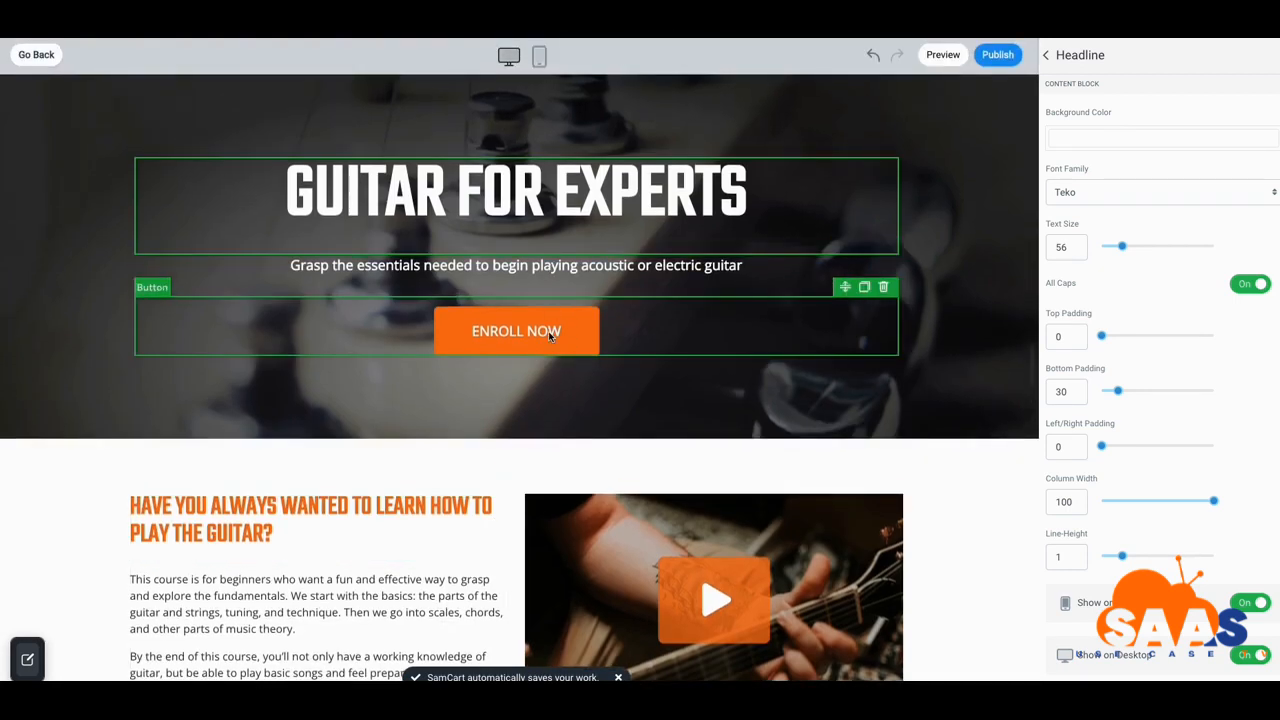
scroll(549, 330, down, 3)
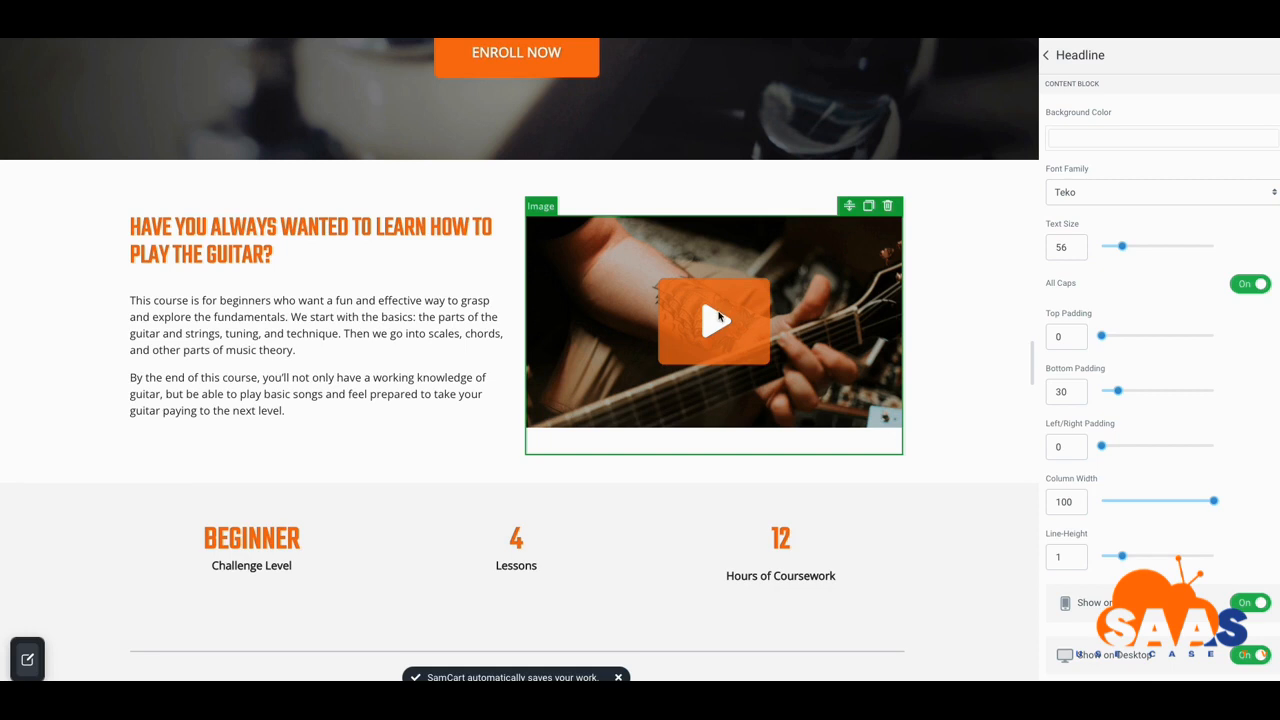
scroll(718, 318, down, 1)
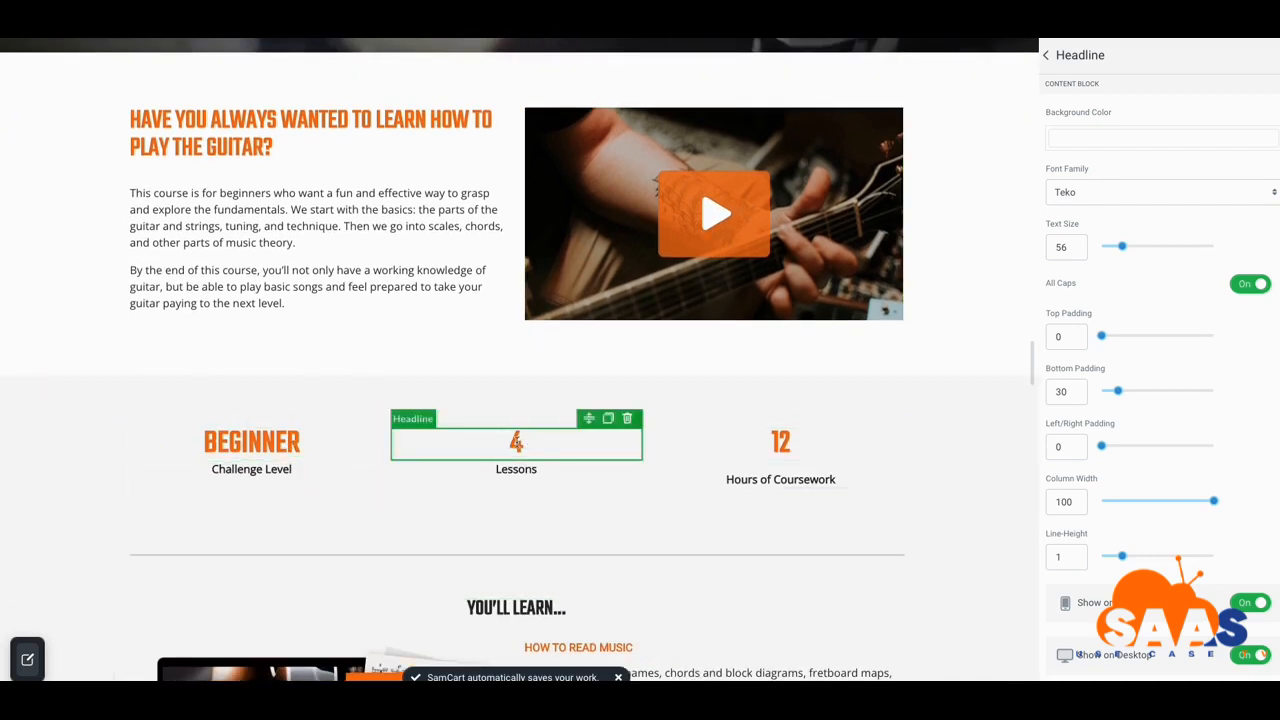
Change Lessons from 4 to 5 in brown (403619) and coursework hours from 12 to 122
click(517, 442)
key(BackSpace)
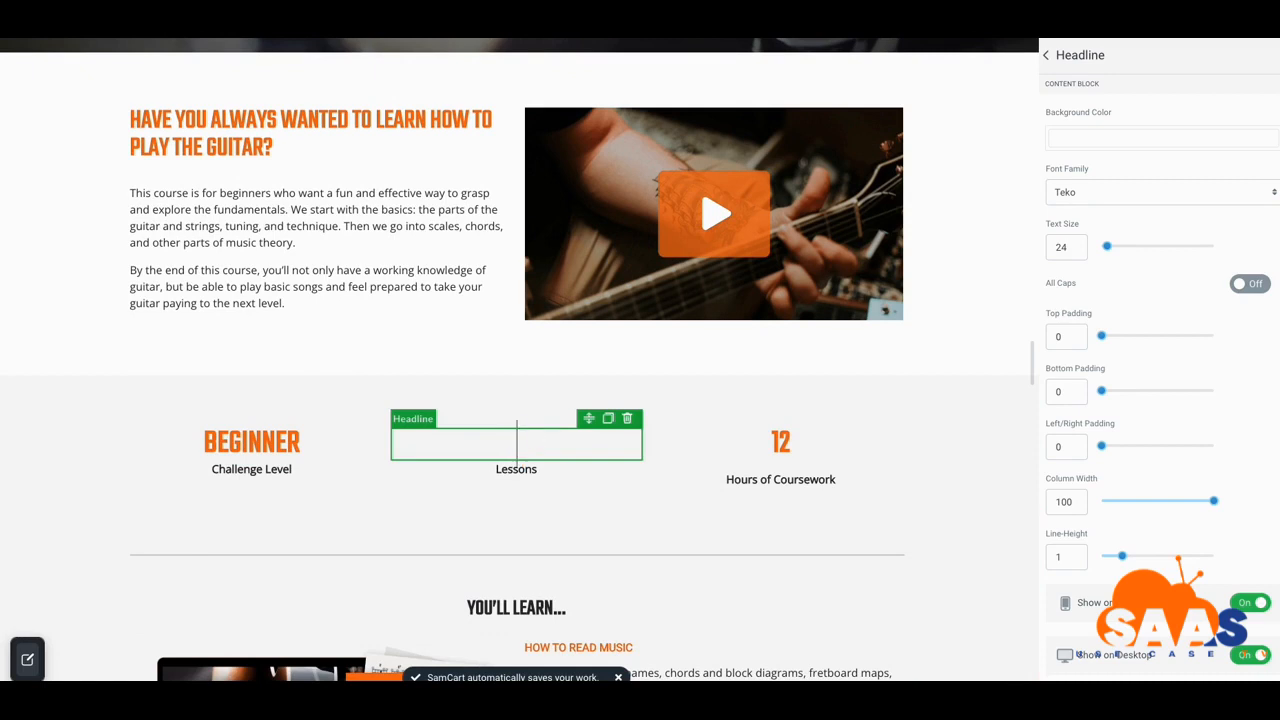
text(5)
double_click(515, 443)
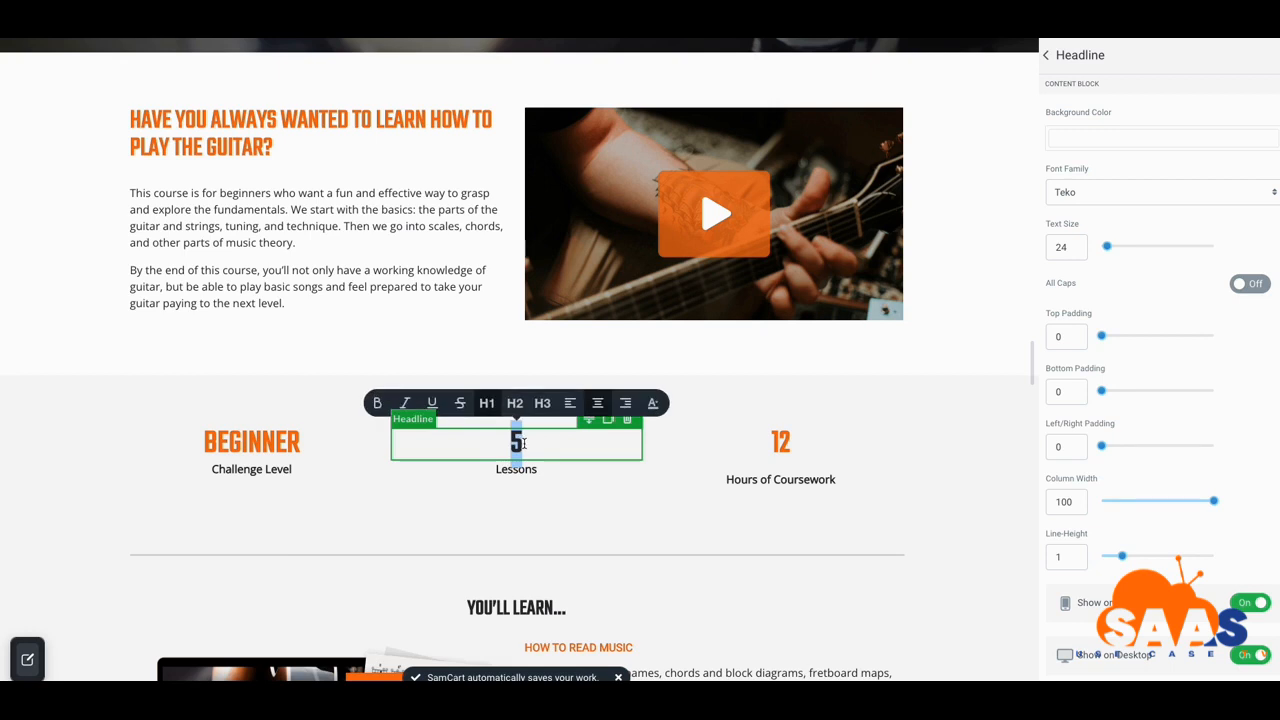
click(654, 403)
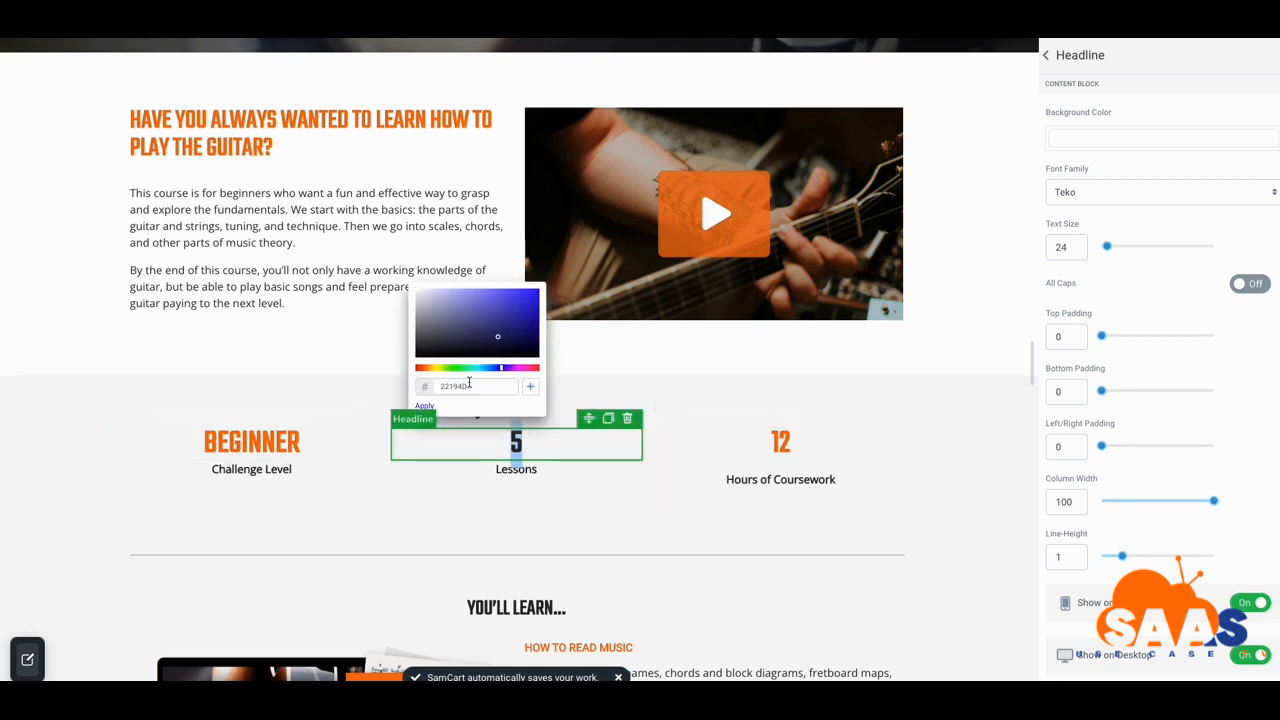
click(427, 369)
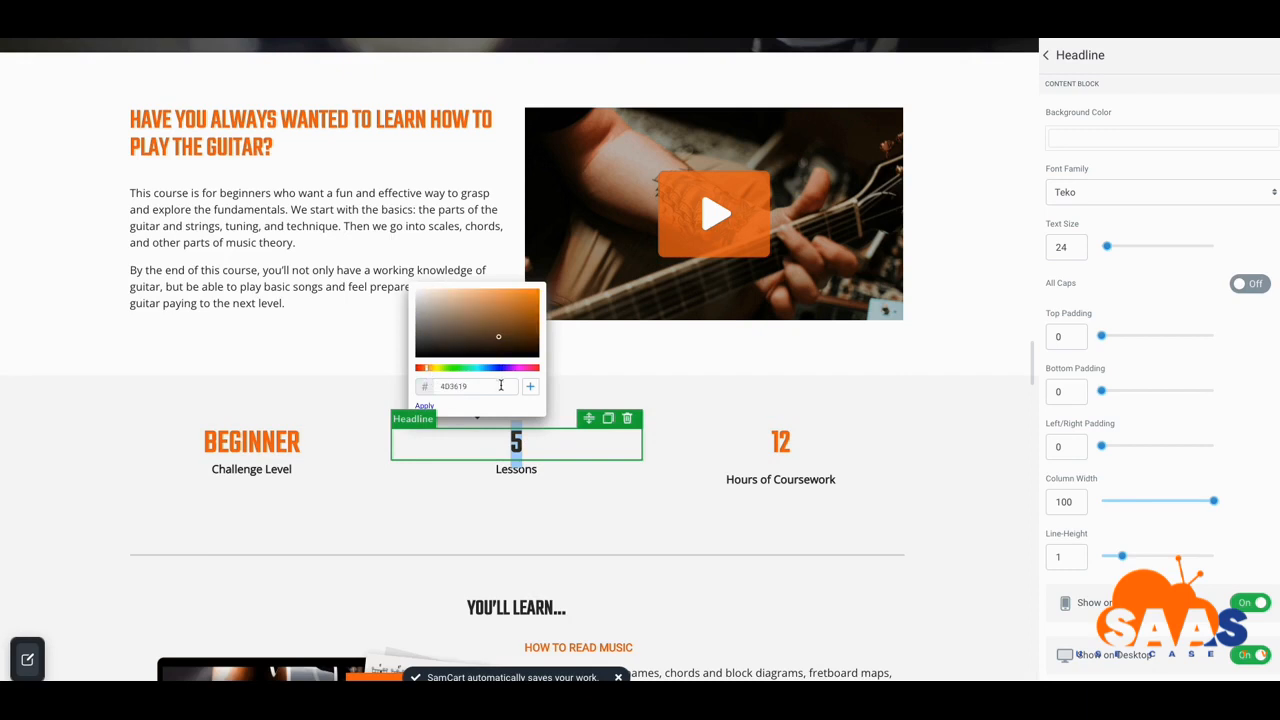
click(430, 408)
click(378, 428)
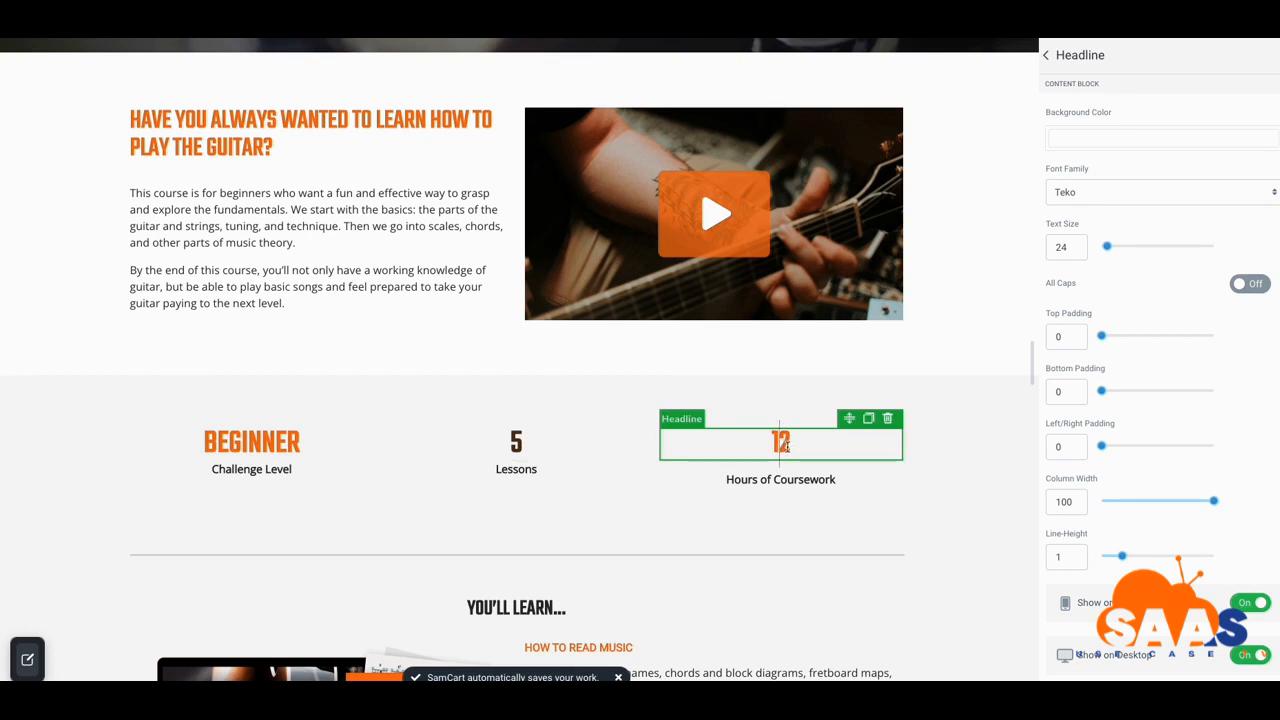
text(2)
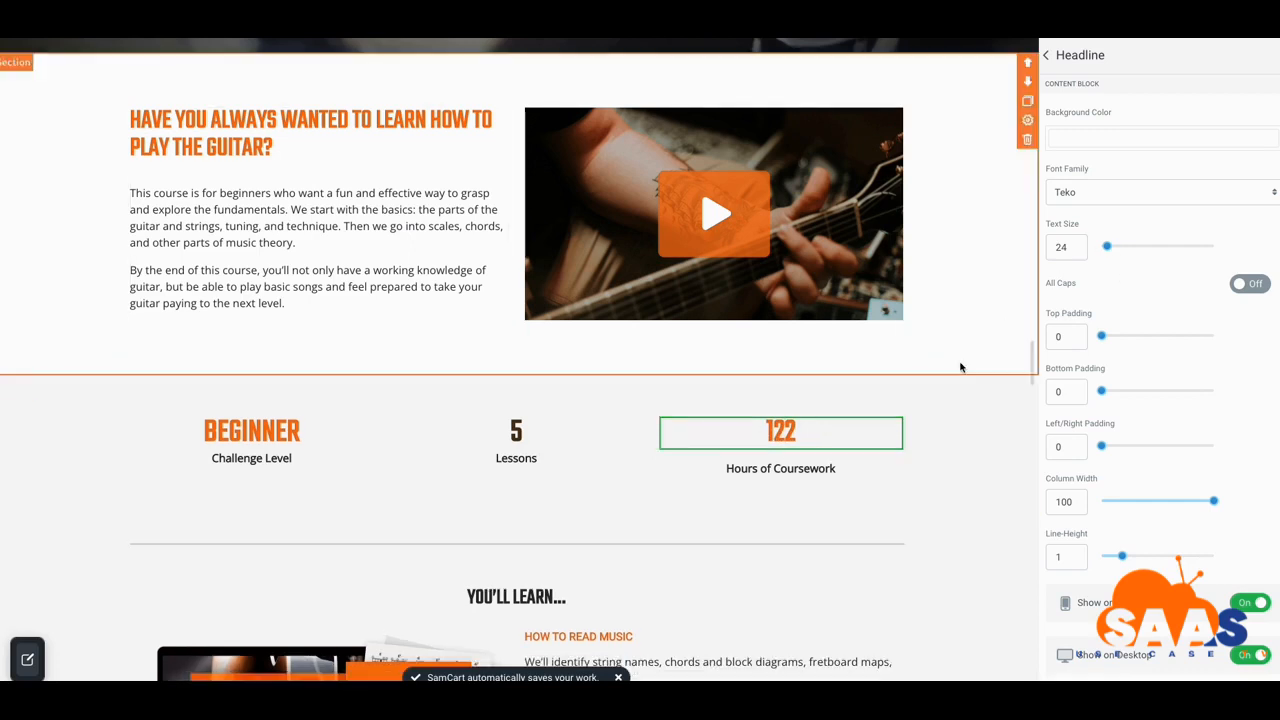
Drag a new Headline element just below the YOU'LL LEARN... heading
scroll(640, 504, down, 2)
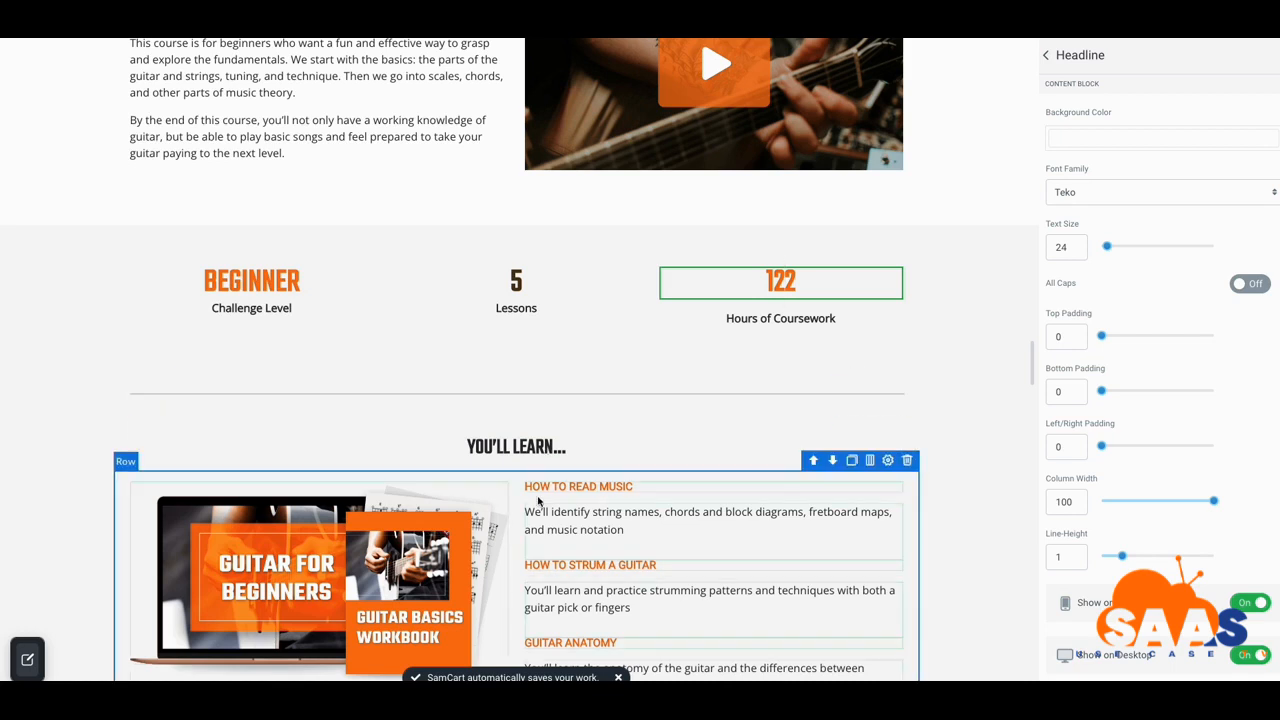
scroll(516, 546, up, 1)
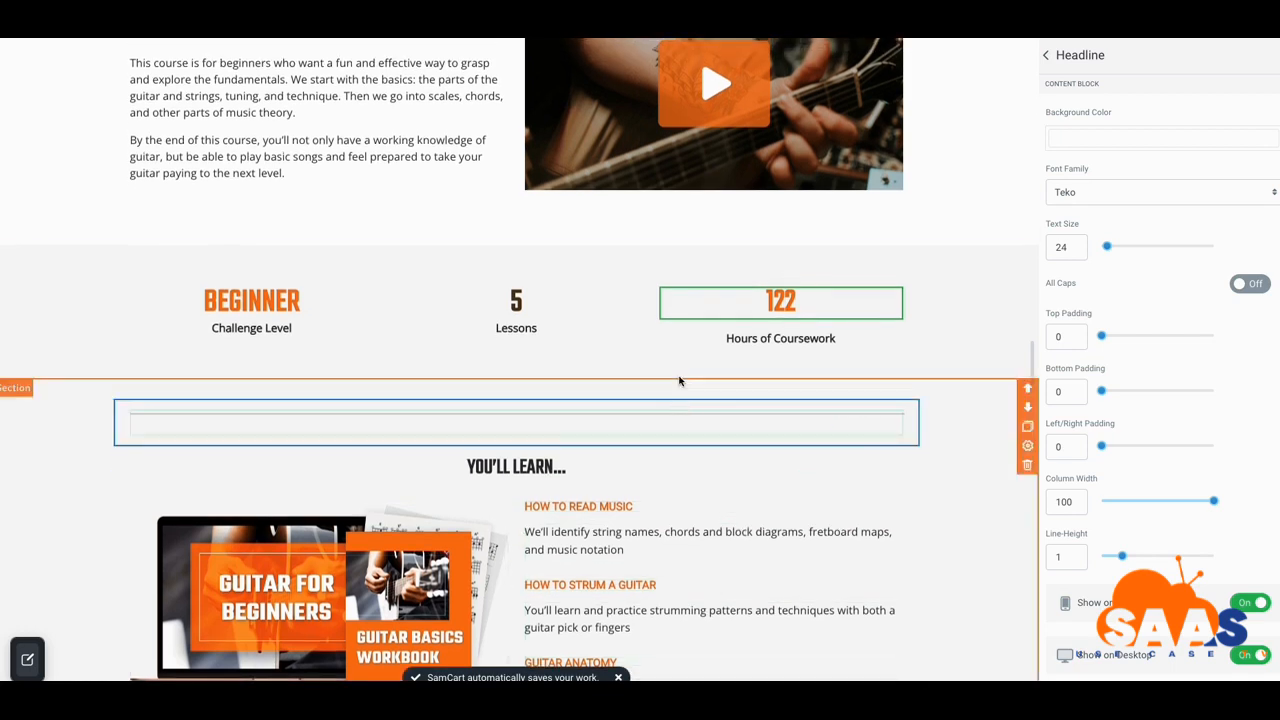
scroll(677, 371, down, 1)
scroll(671, 340, up, 1)
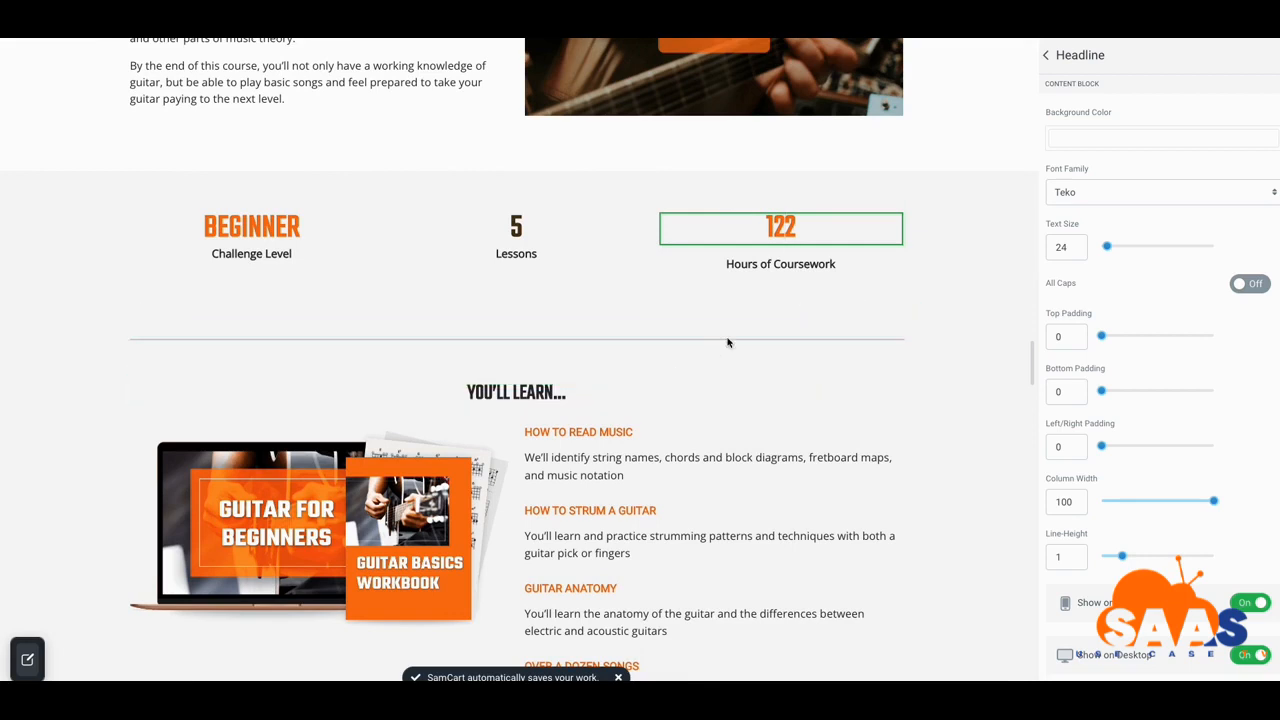
click(1045, 57)
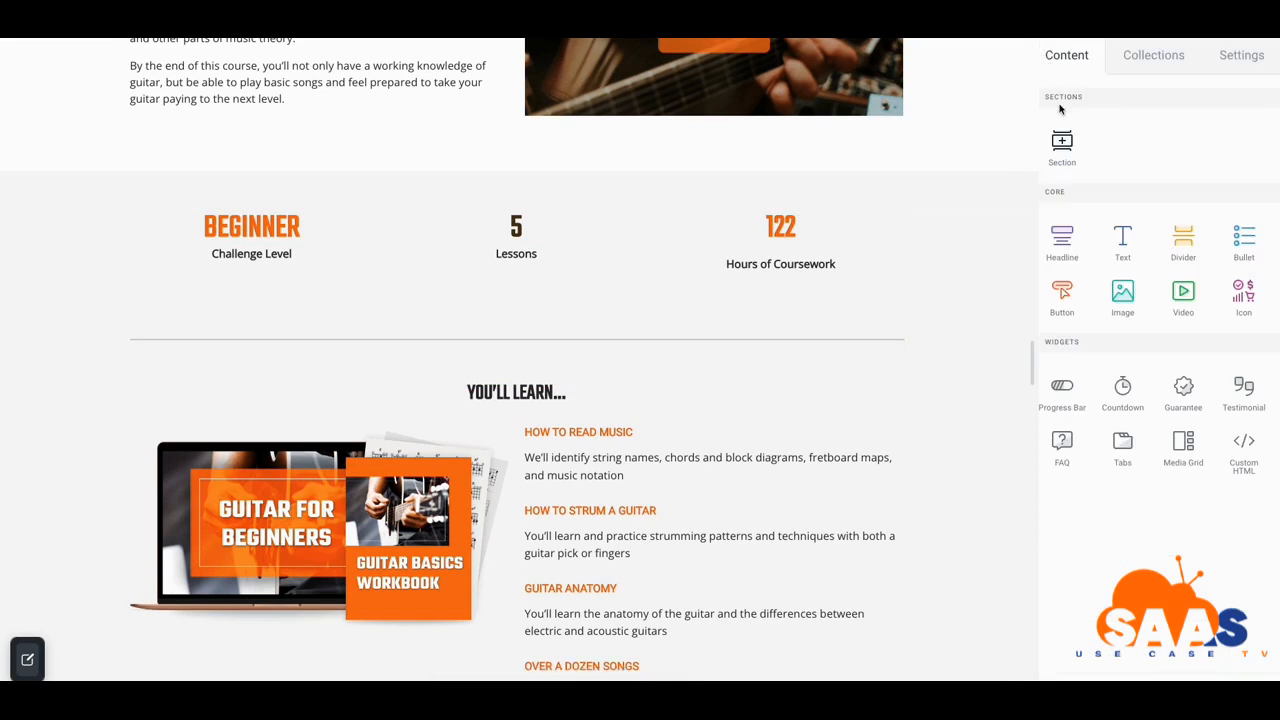
drag(1062, 245, 503, 410)
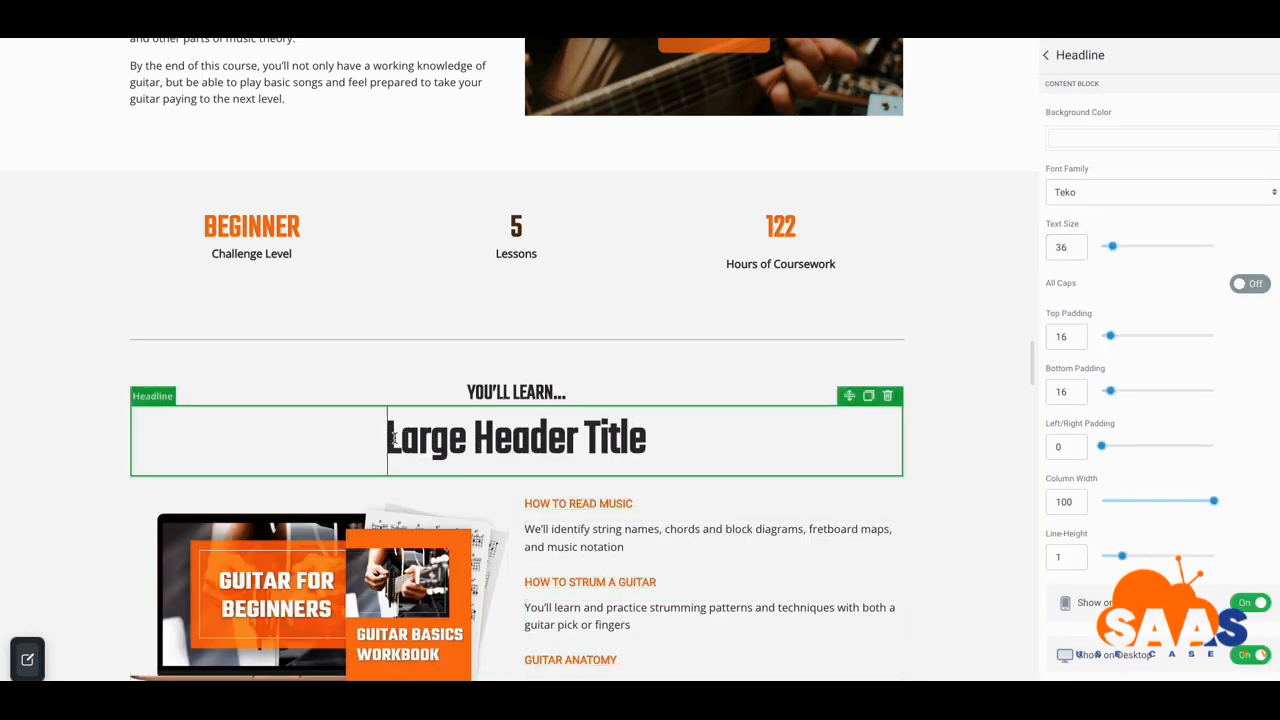
Replace the 'Large Header Title' placeholder text with PLUS
text(Pl)
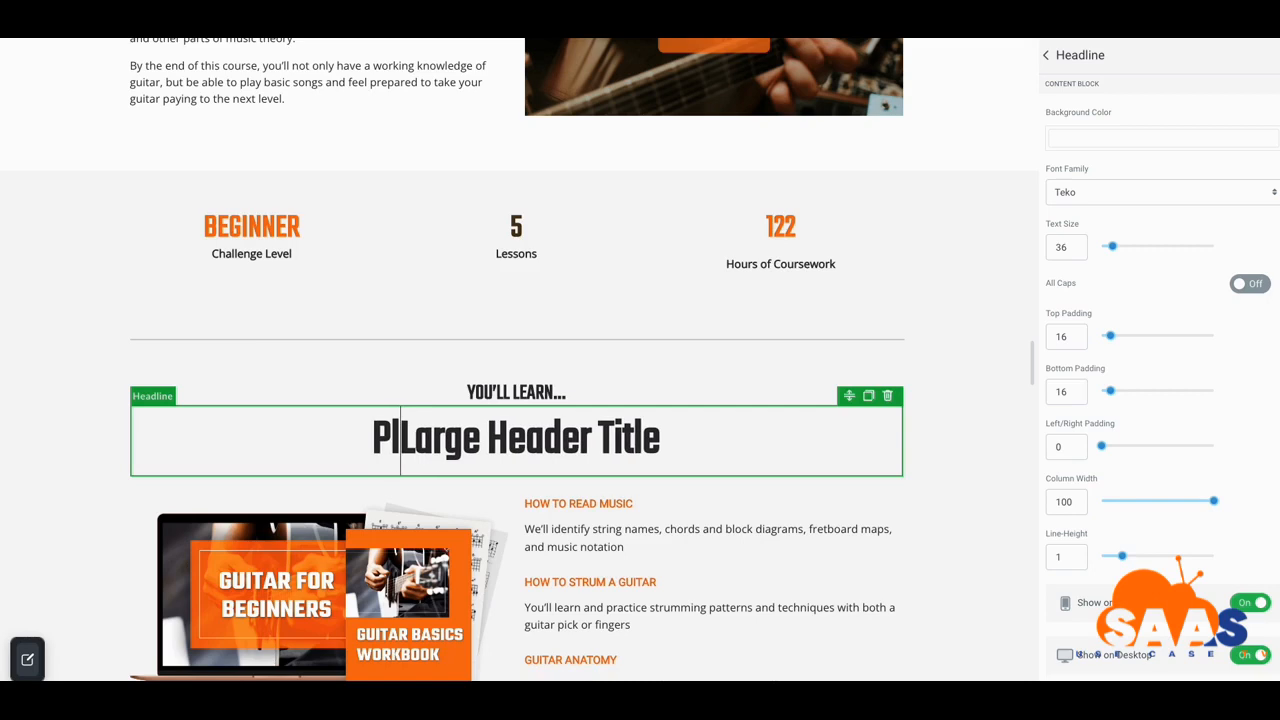
key(BackSpace)
text(LUS)
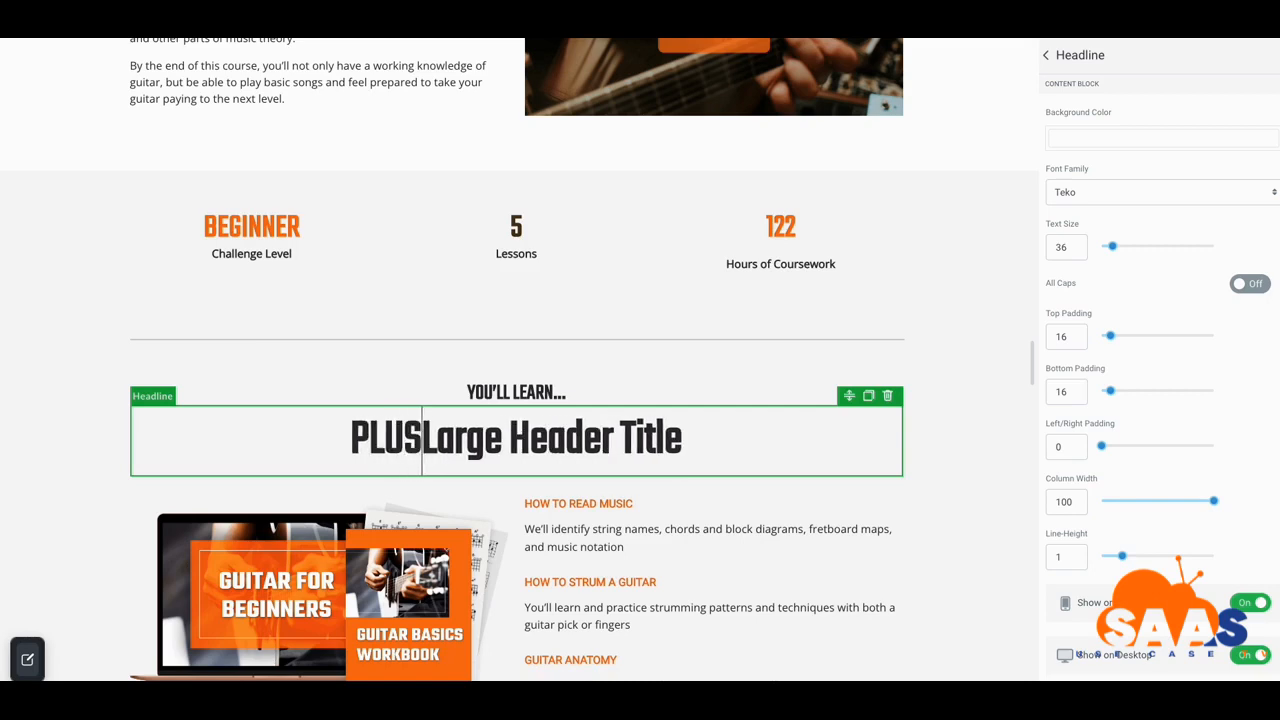
key(Delete)
key(Delete)
key(Delete)
key(Delete)
key(Delete)
key(Delete)
key(Delete)
key(Delete)
key(Delete)
key(Delete)
key(Delete)
key(Delete)
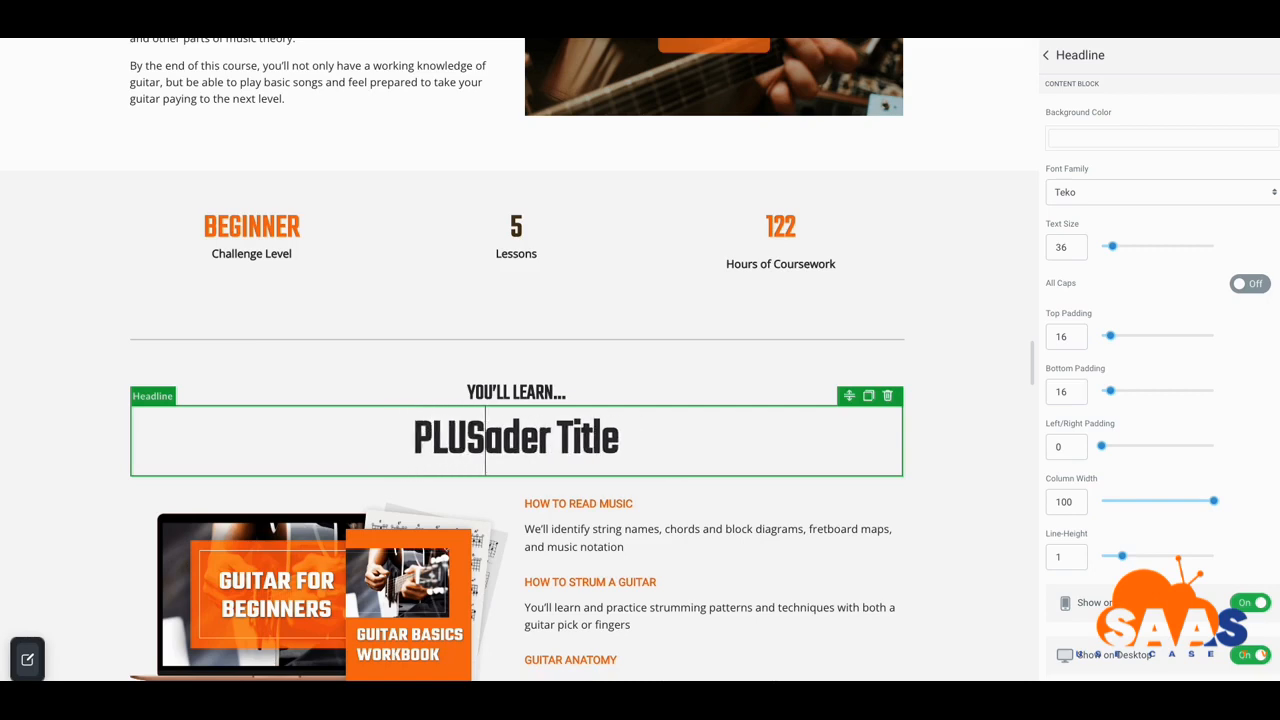
key(Delete)
key(Delete)
key(Delete)
key(Delete)
key(Delete)
key(Delete)
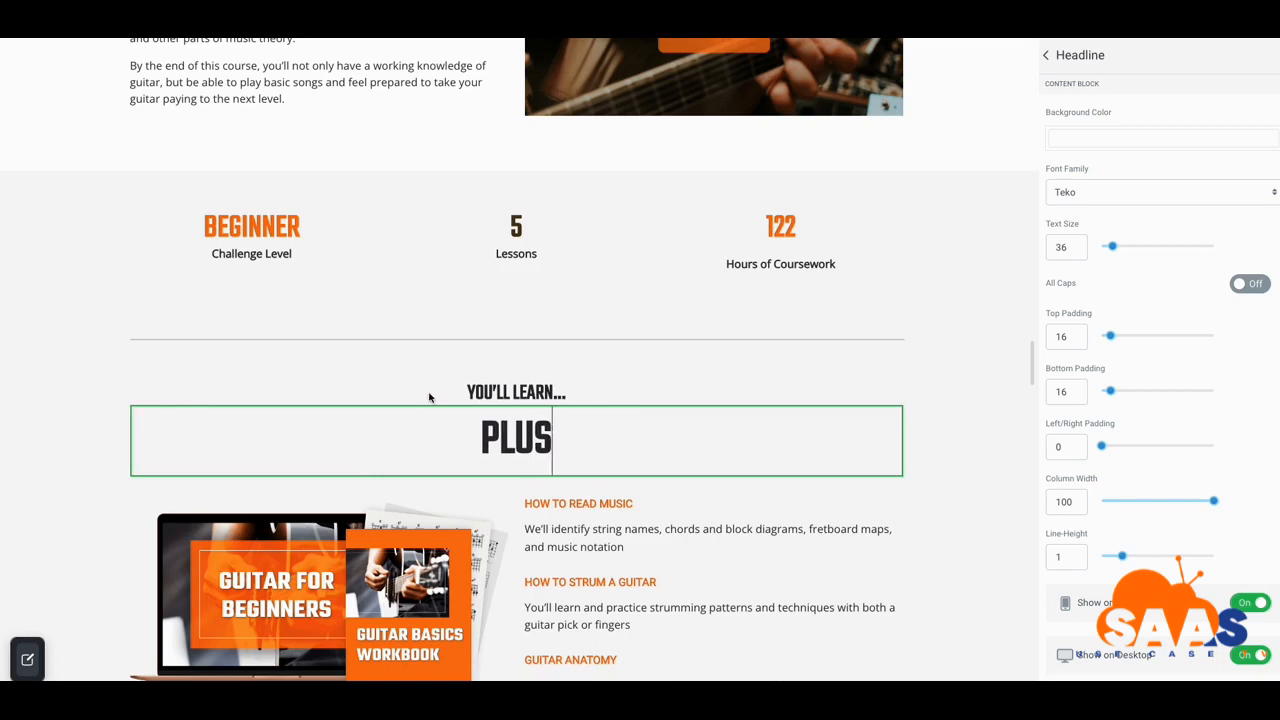
scroll(620, 365, down, 1)
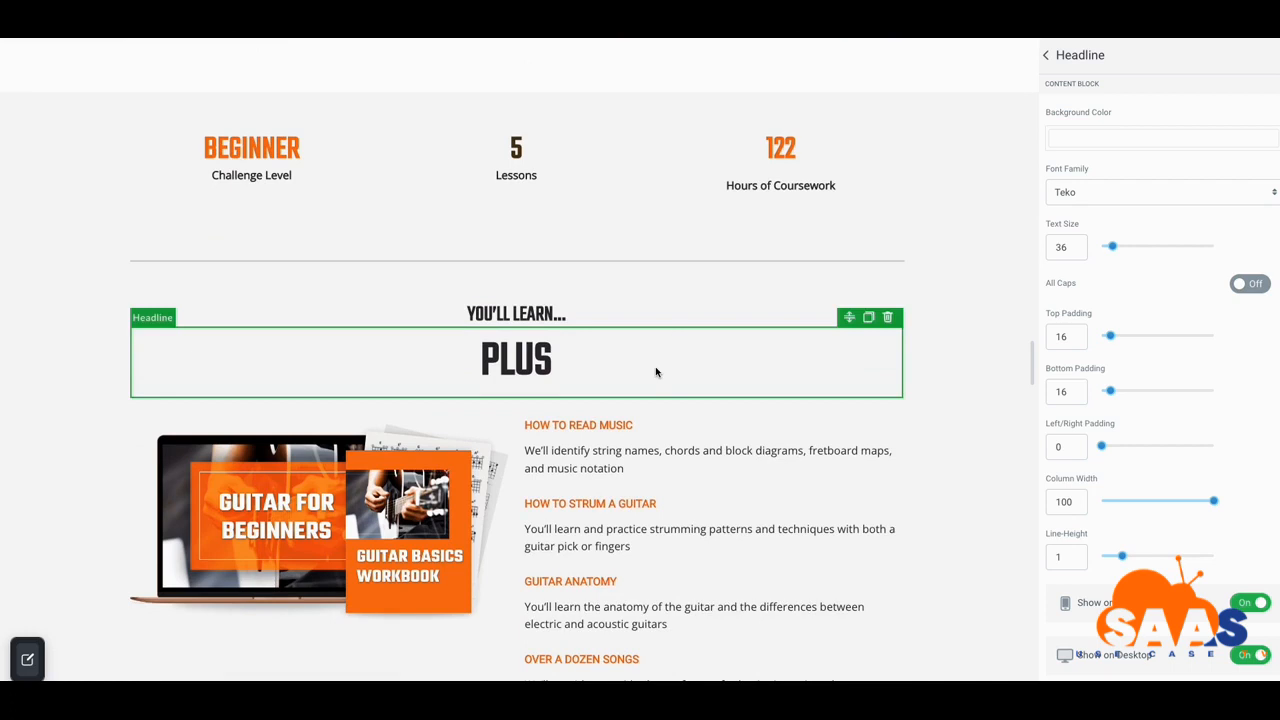
scroll(654, 368, down, 1)
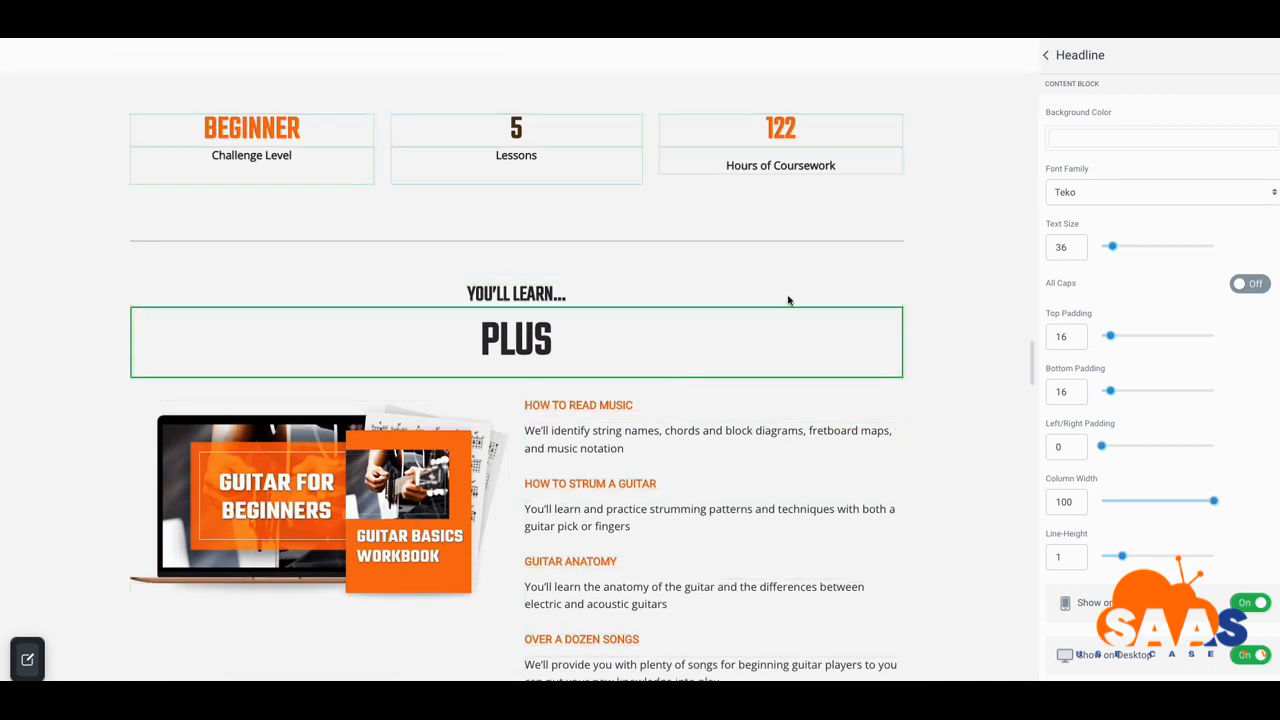
Duplicate the course list row
click(695, 418)
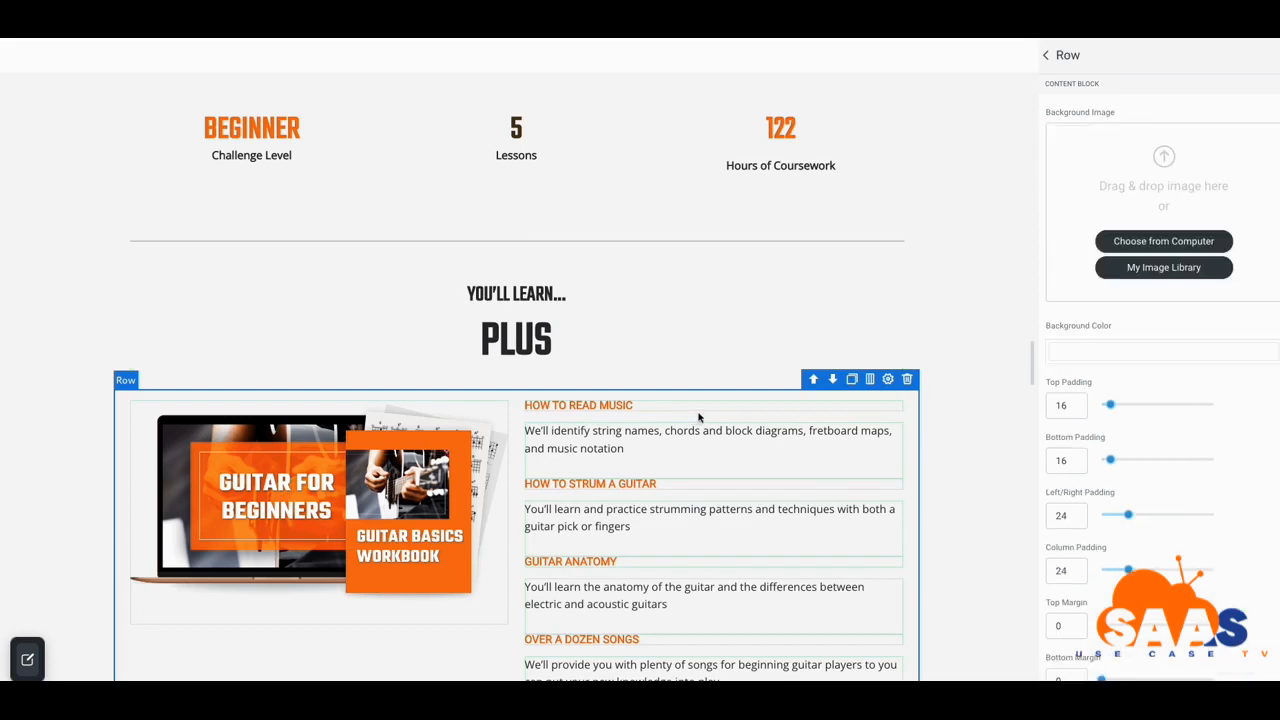
scroll(771, 408, down, 3)
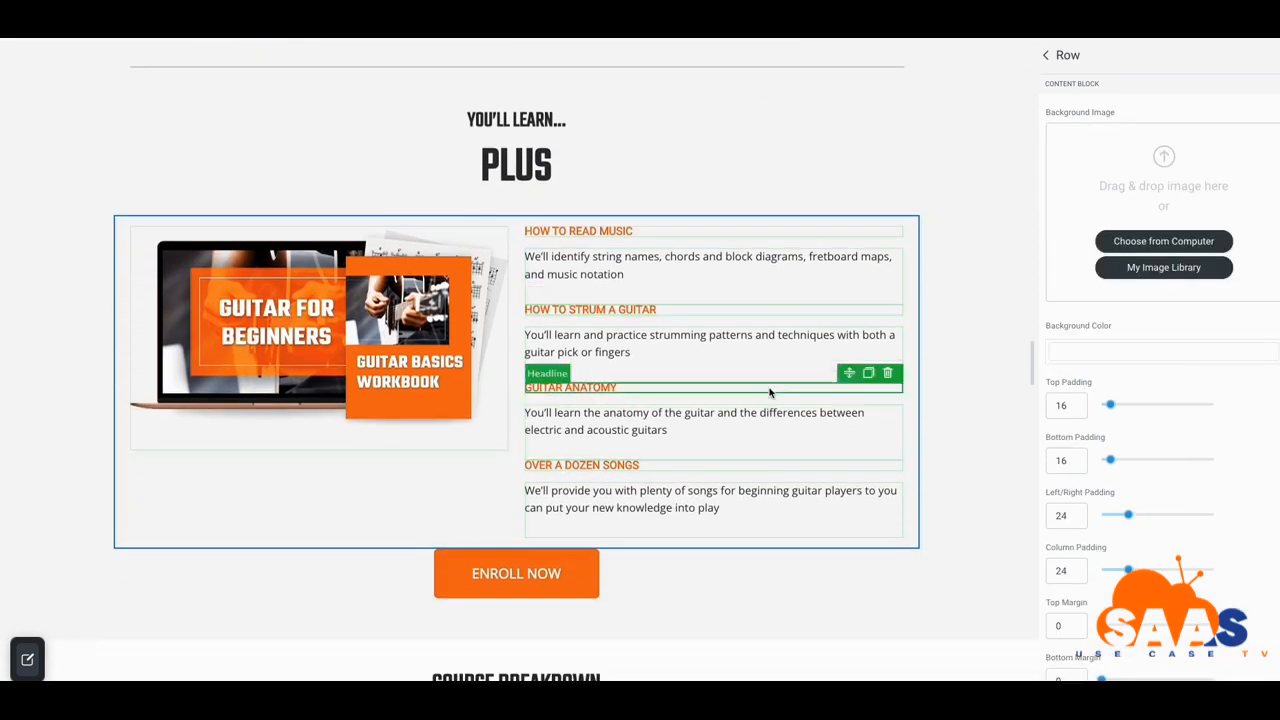
scroll(765, 360, up, 1)
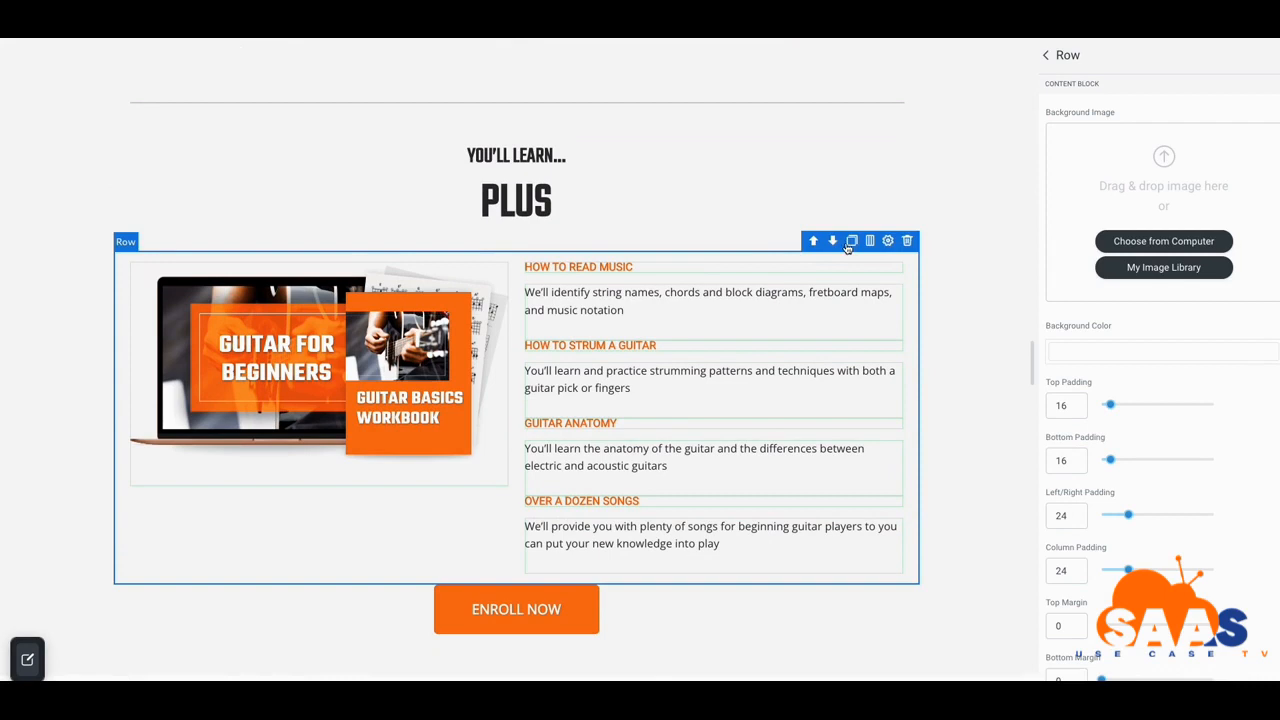
click(851, 243)
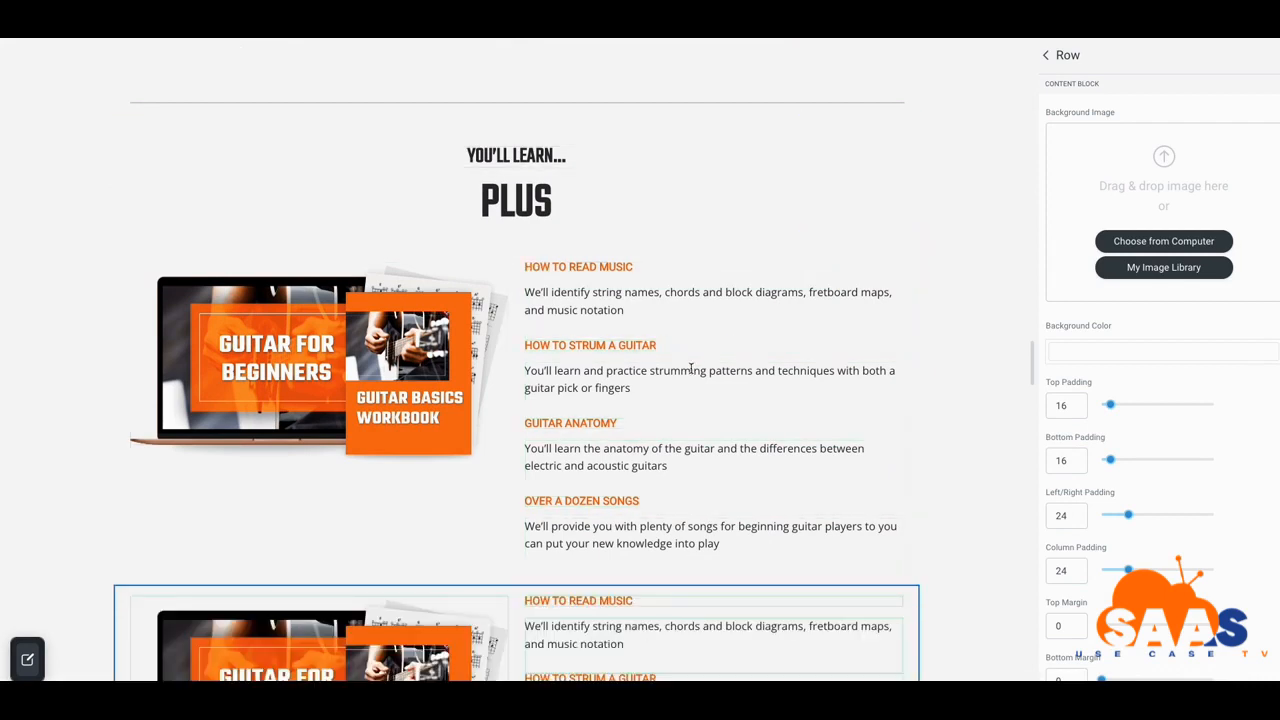
scroll(660, 390, down, 4)
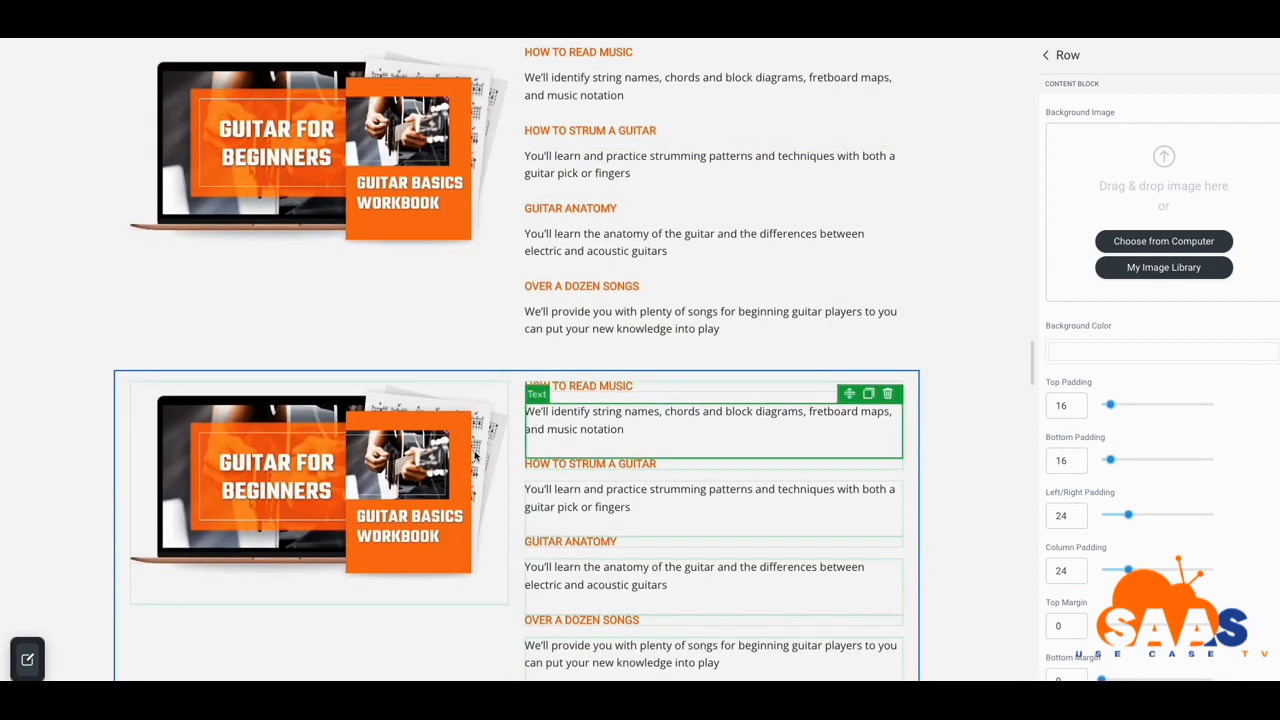
In the duplicated row, replace the image with a YouTube video element
click(398, 468)
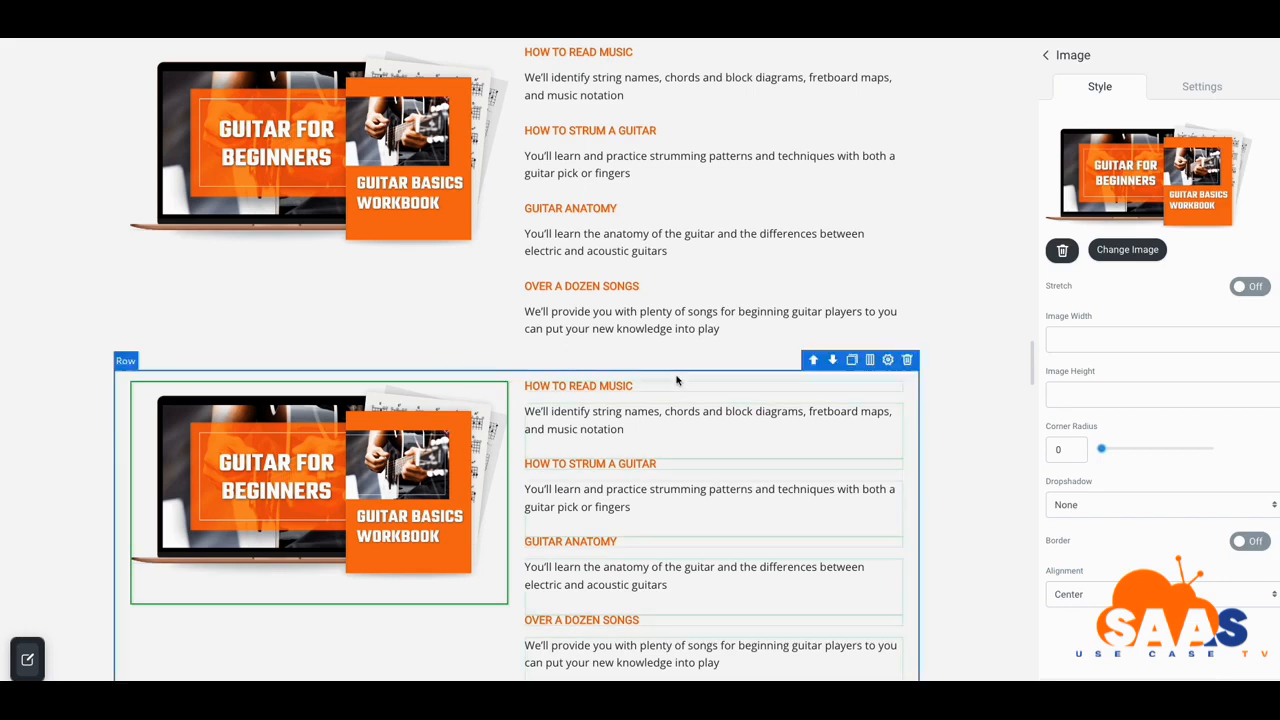
click(1064, 251)
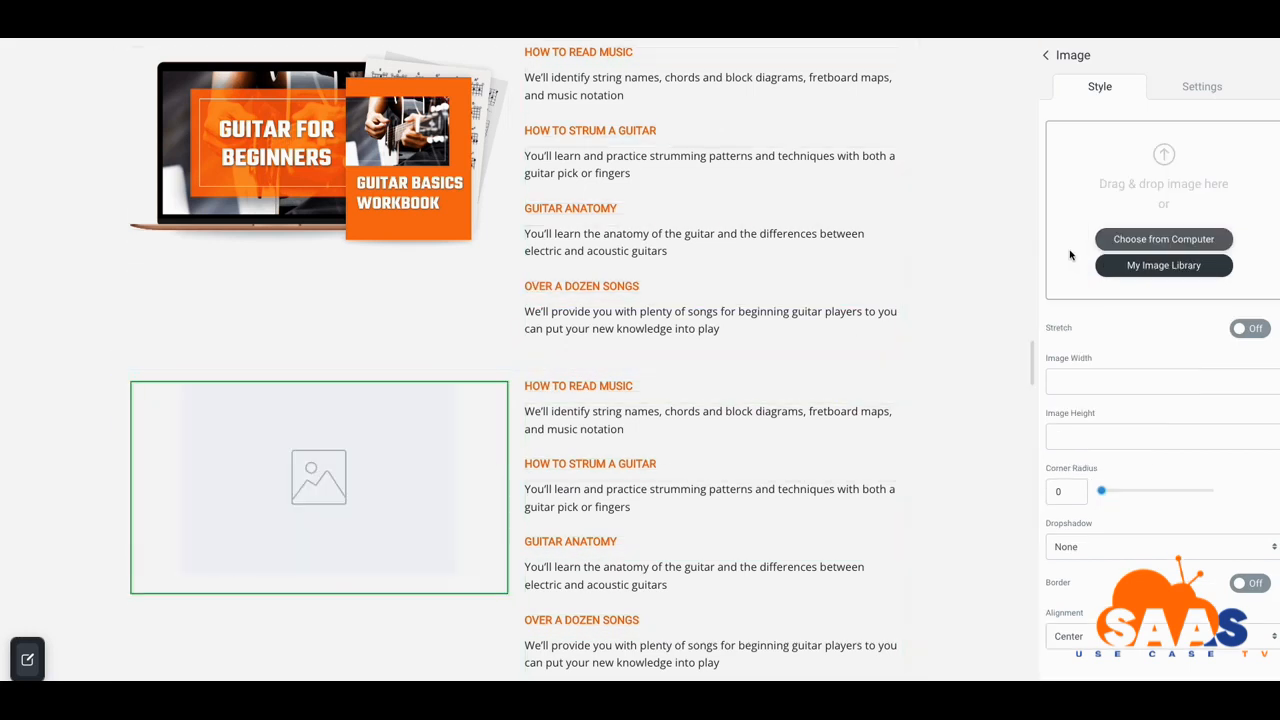
click(1047, 56)
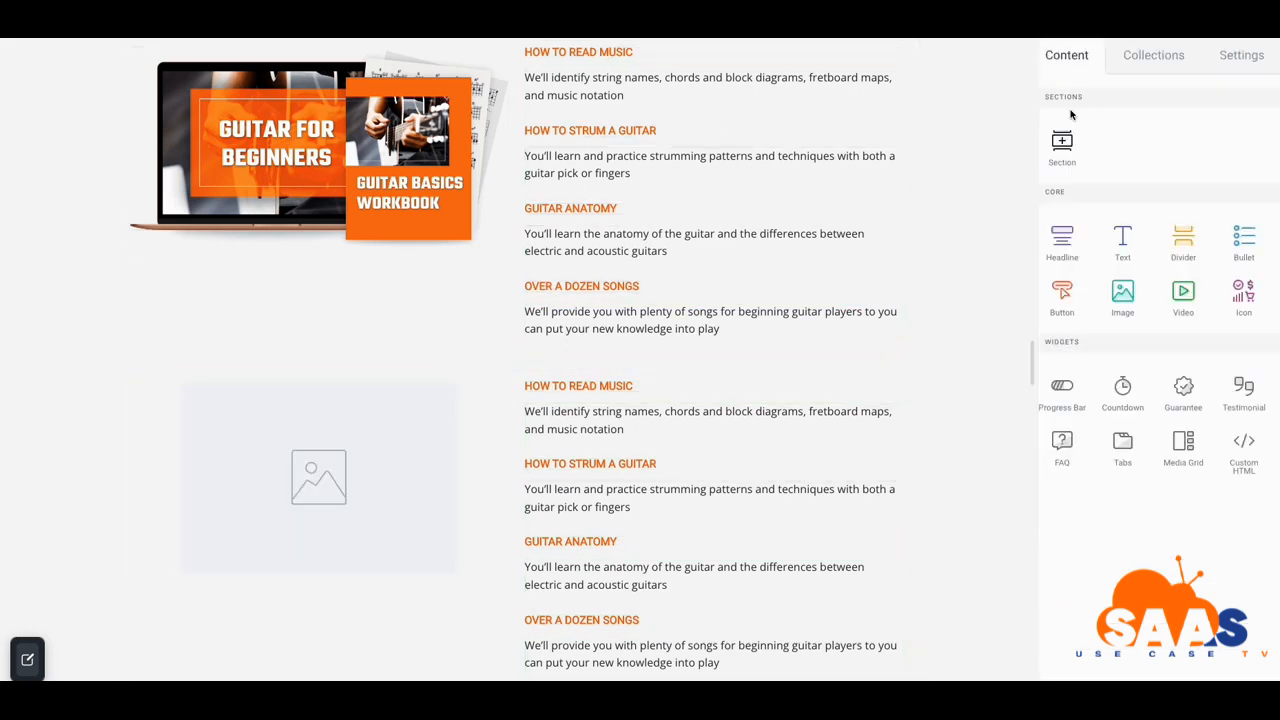
drag(1187, 300, 343, 491)
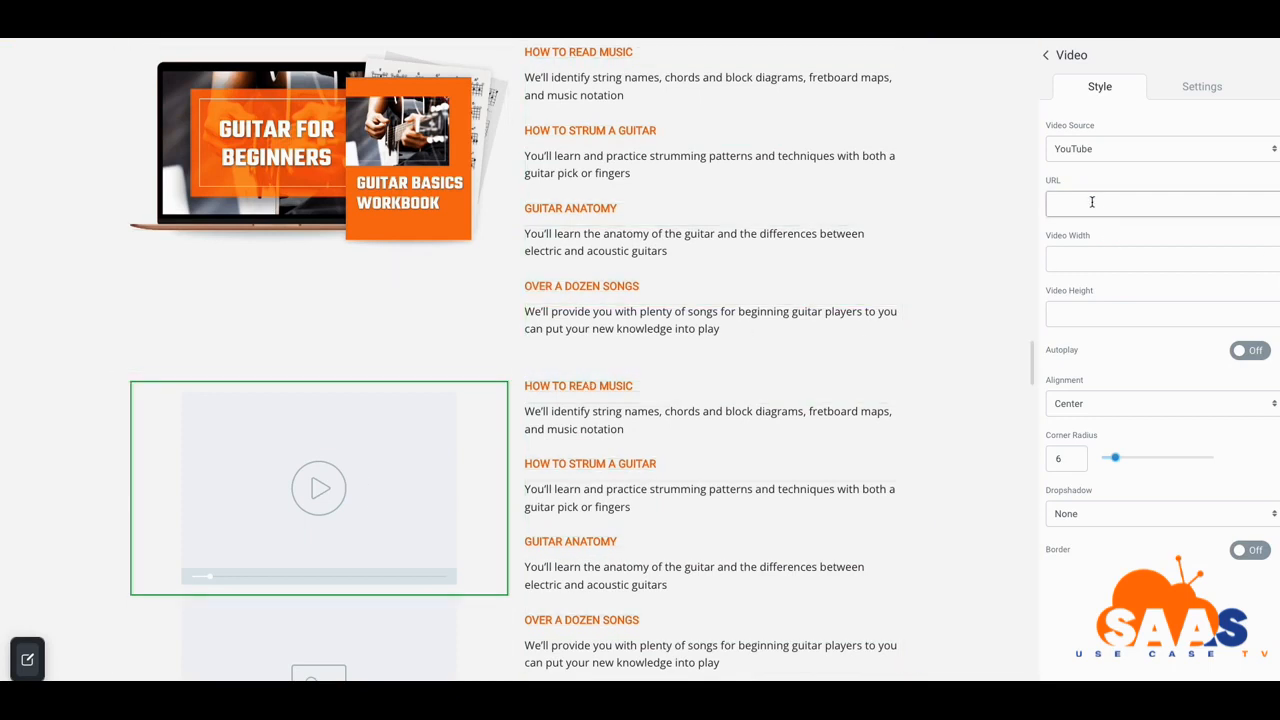
click(1100, 158)
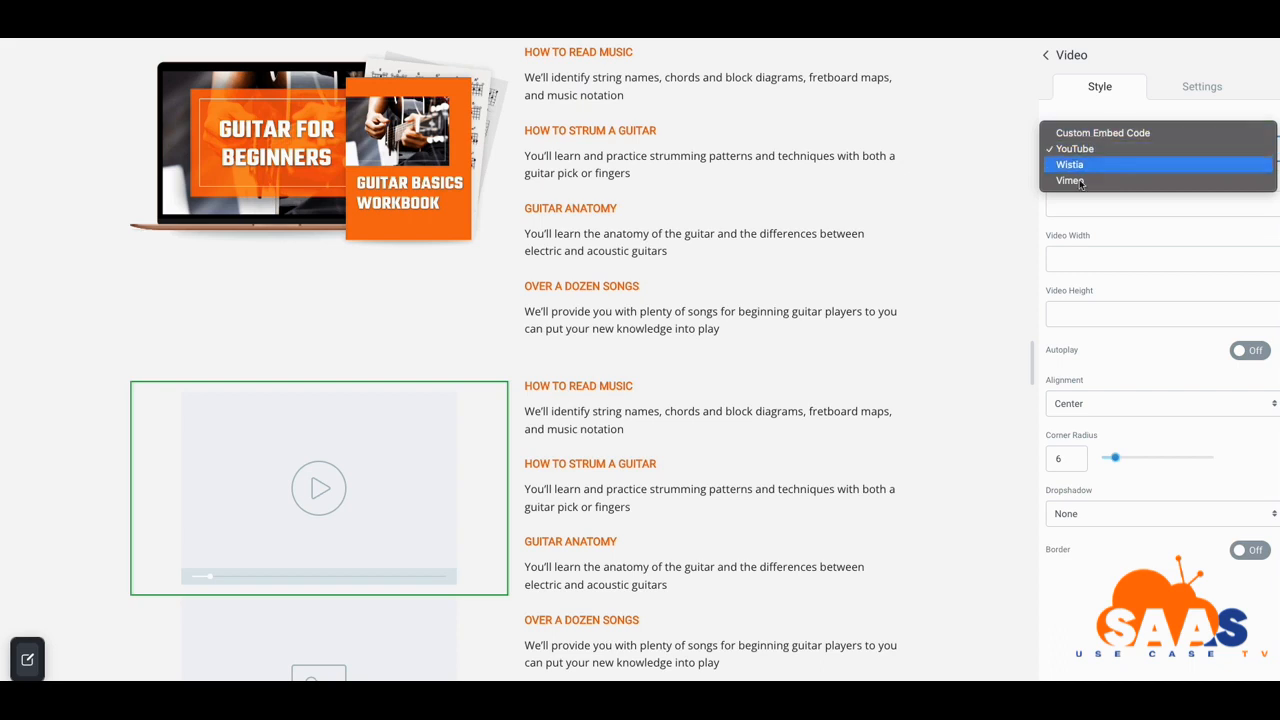
click(445, 496)
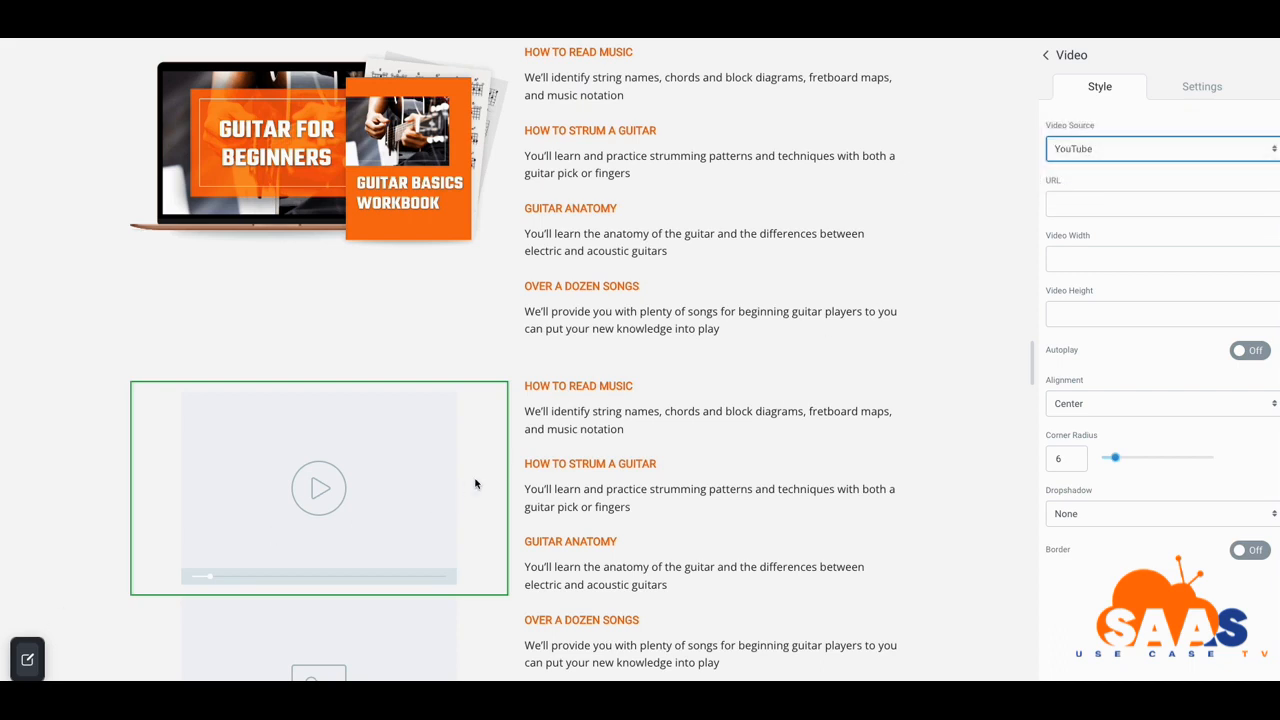
Delete the empty image placeholder beneath the new video
scroll(505, 435, up, 3)
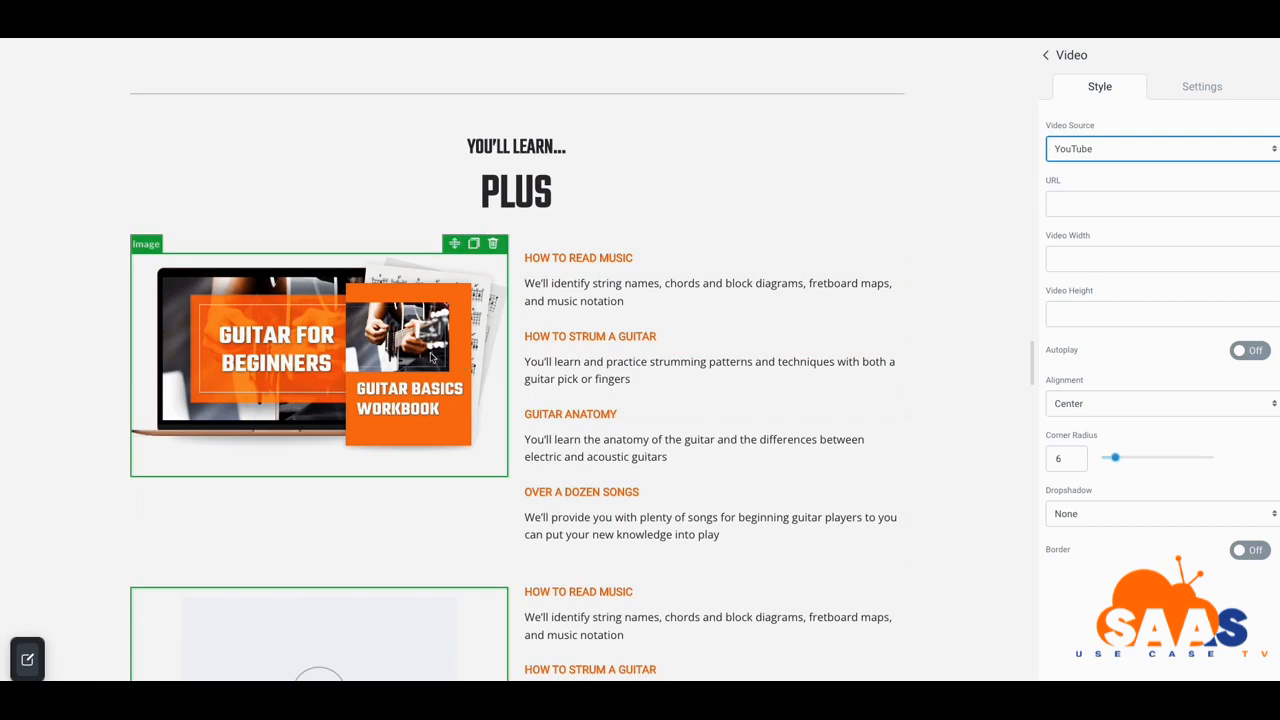
scroll(408, 380, down, 6)
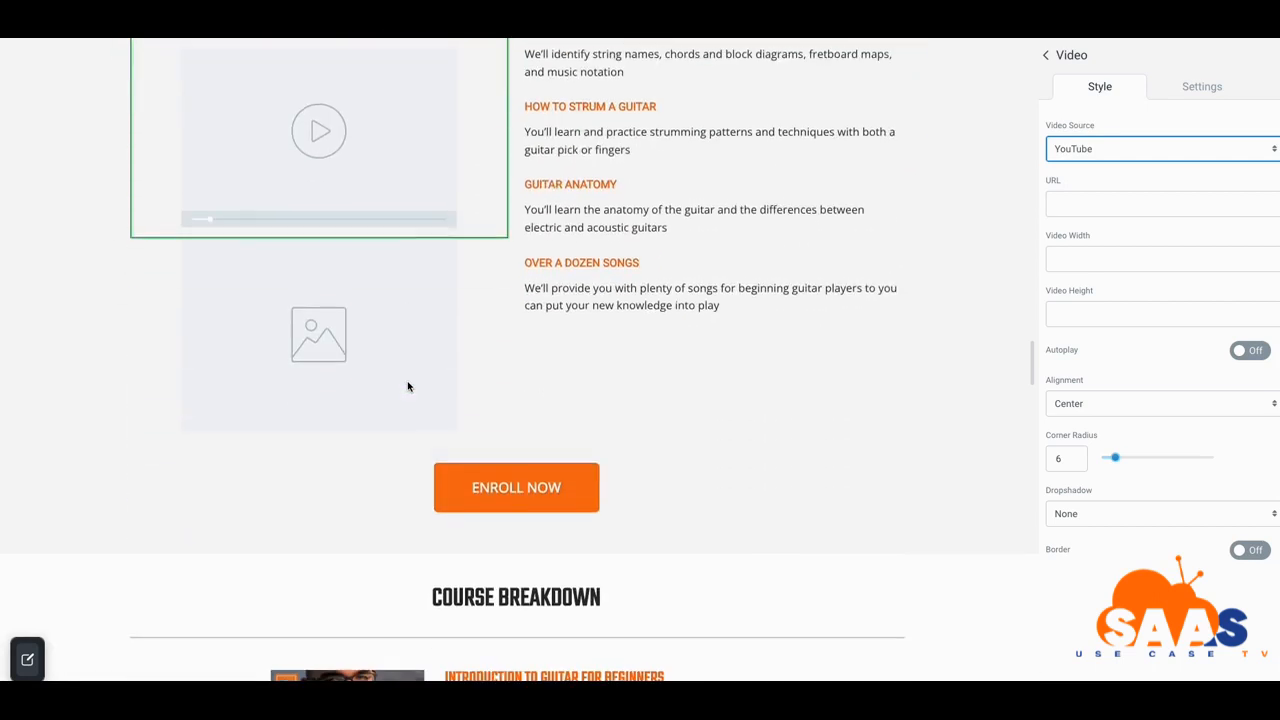
scroll(435, 340, up, 1)
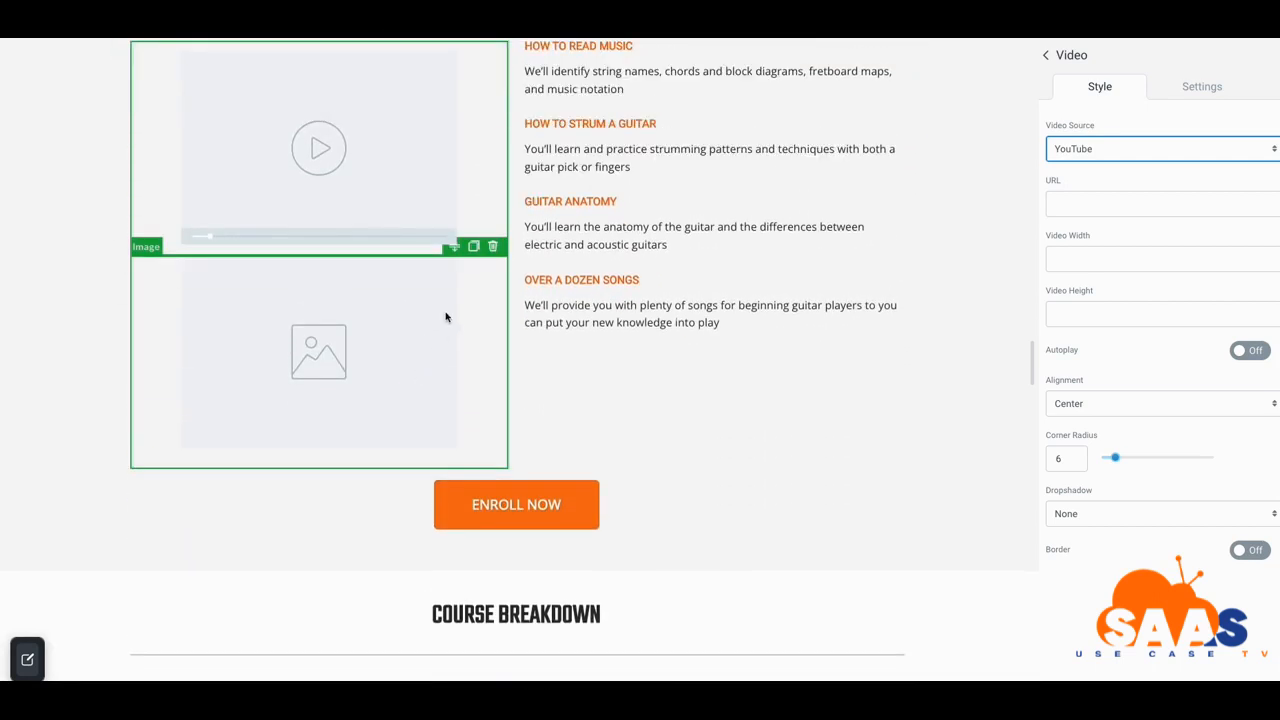
click(486, 269)
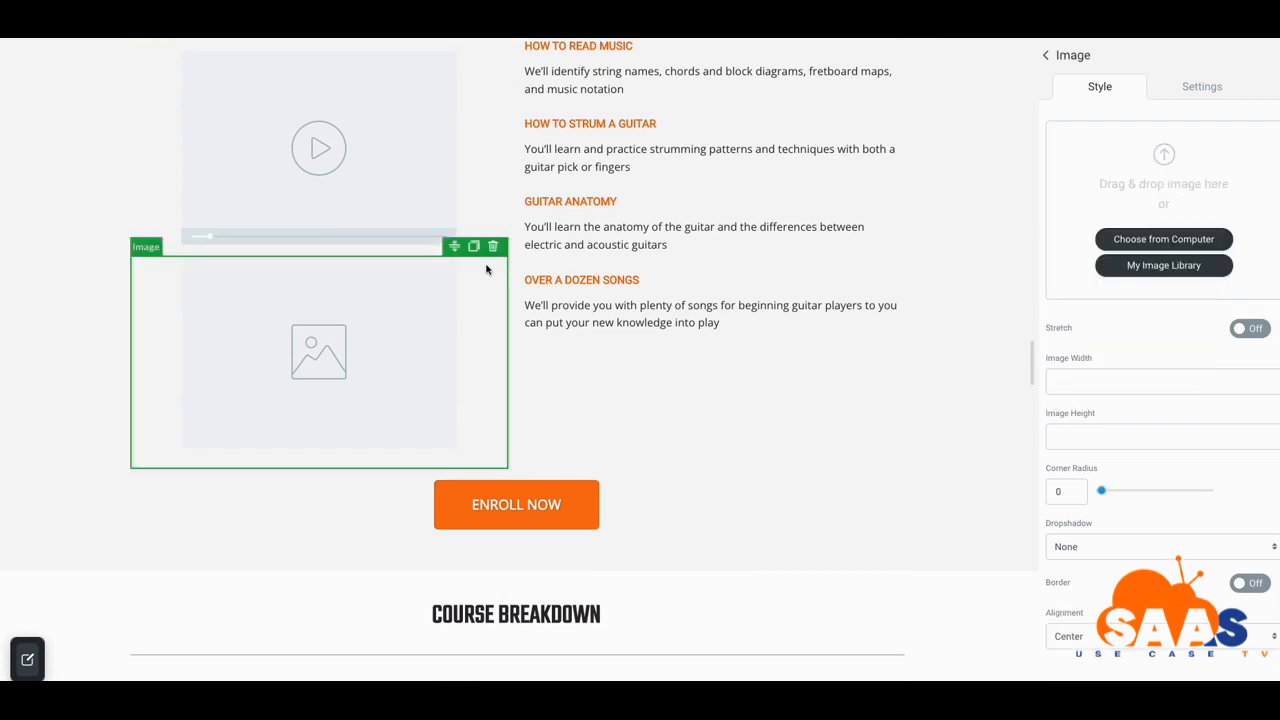
click(493, 247)
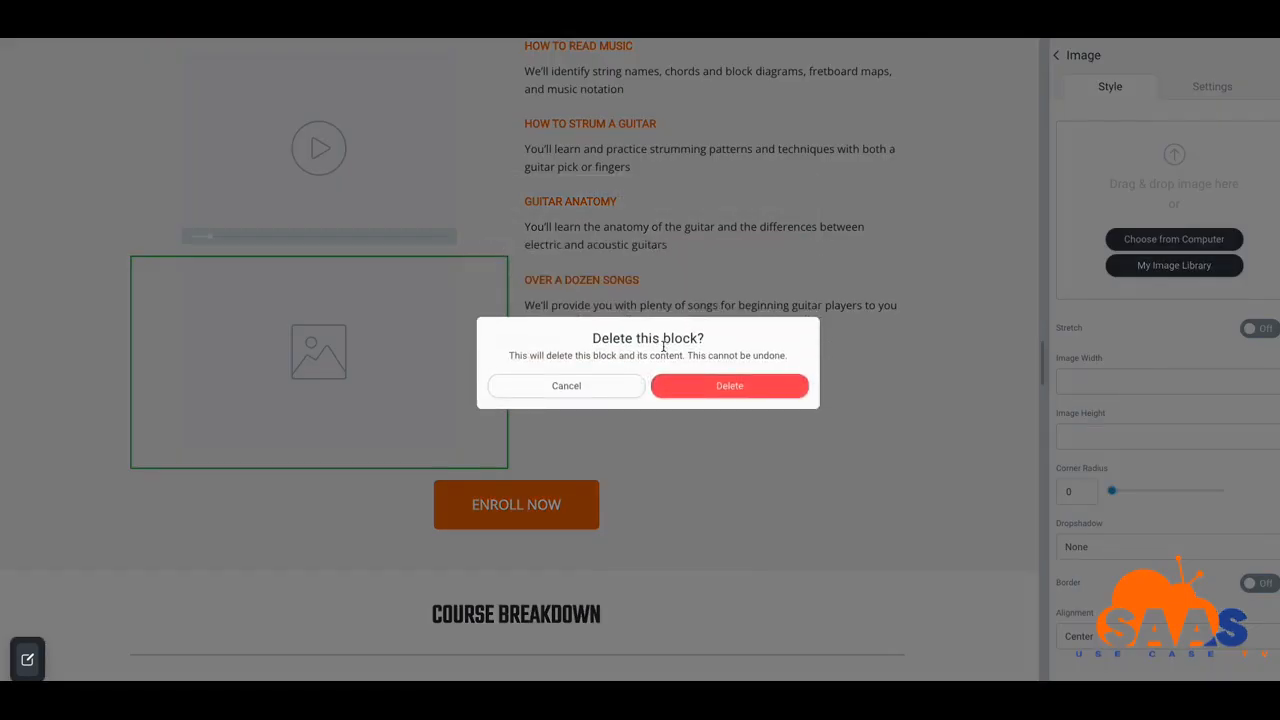
click(735, 390)
scroll(534, 292, up, 4)
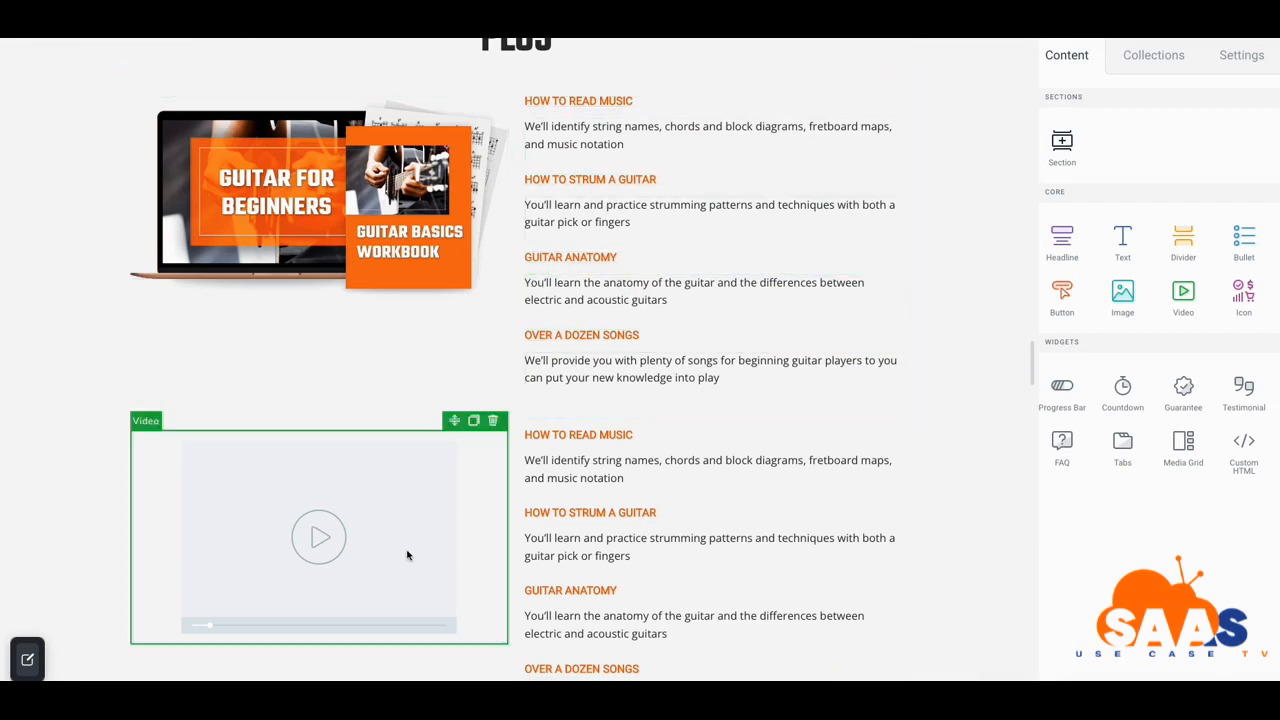
scroll(407, 555, down, 3)
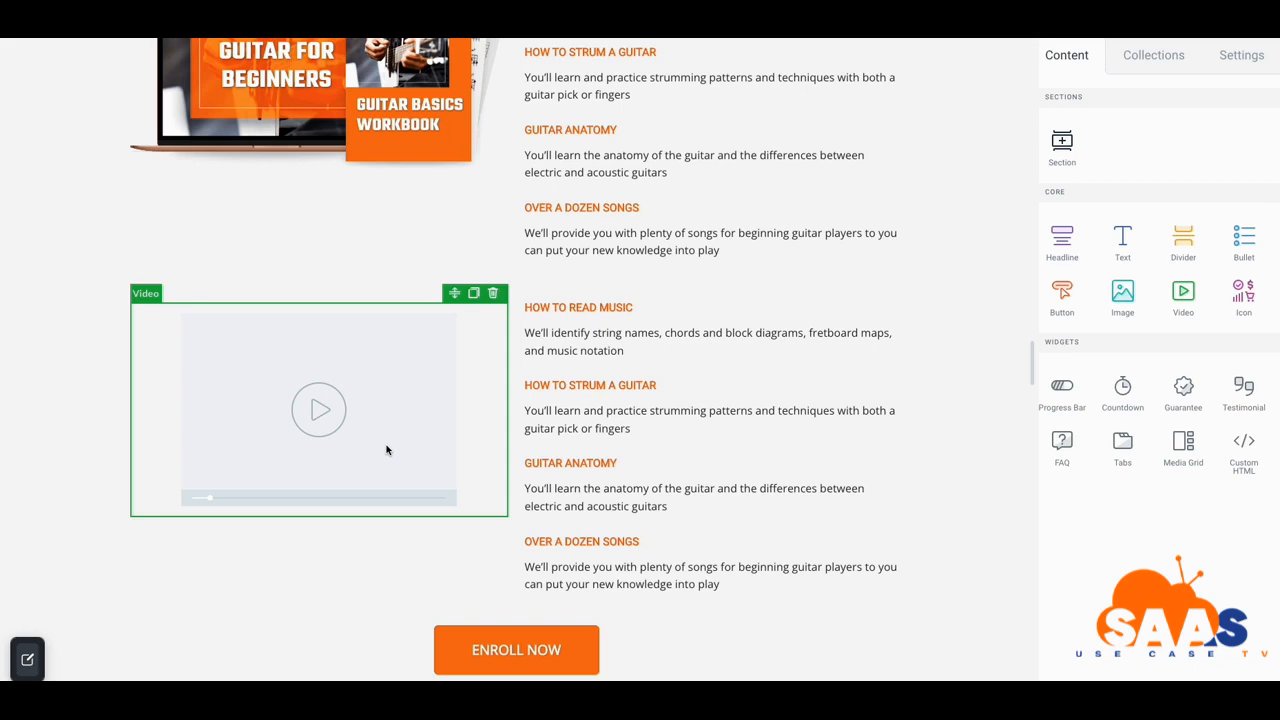
scroll(455, 432, down, 1)
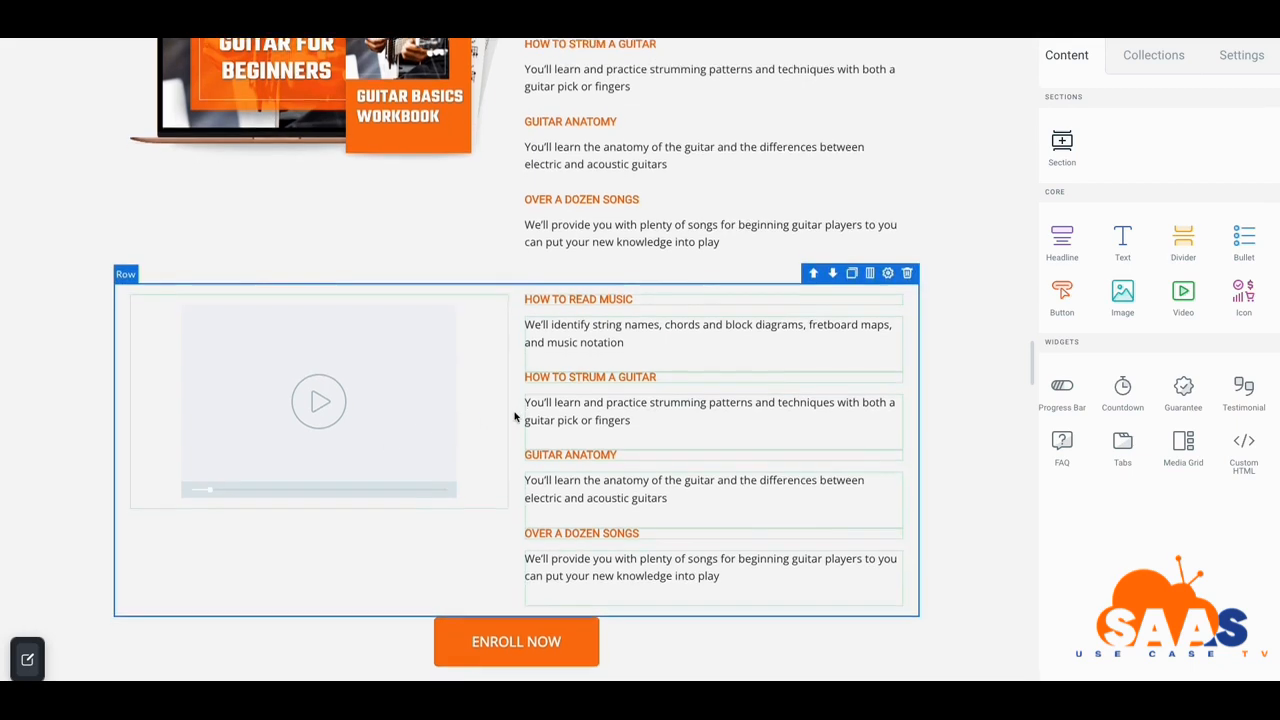
scroll(603, 395, down, 4)
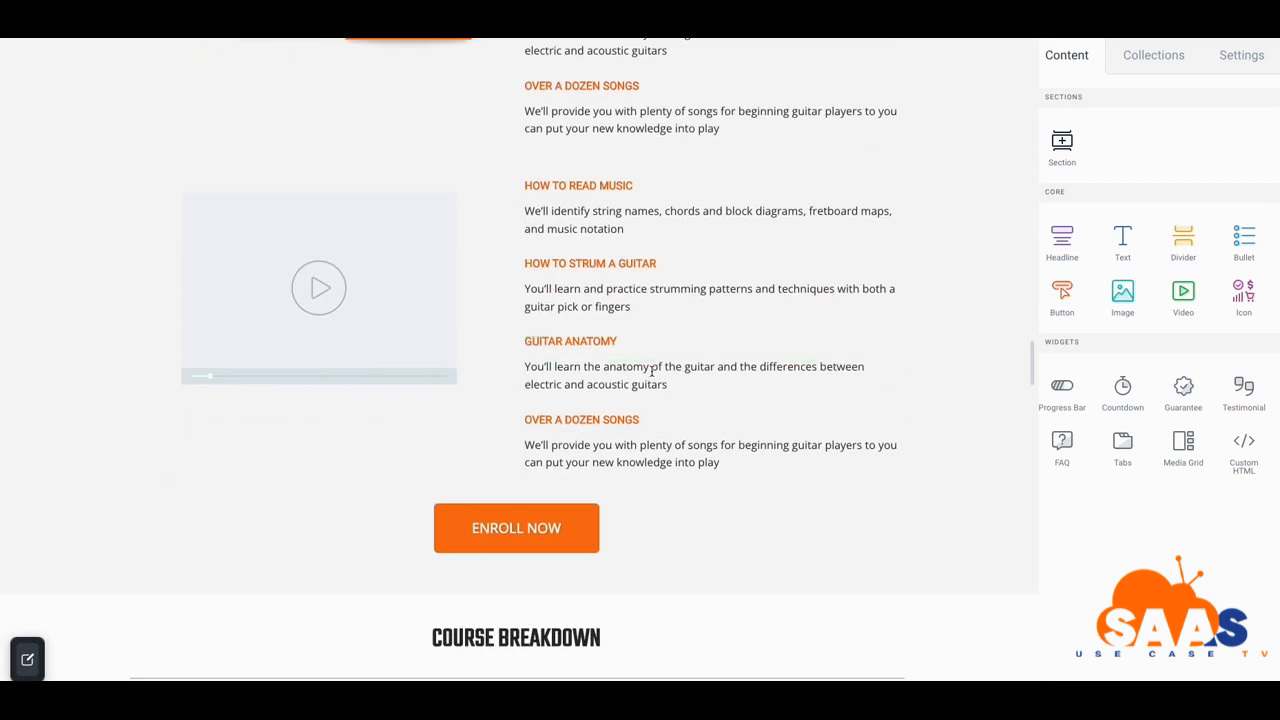
scroll(655, 404, down, 4)
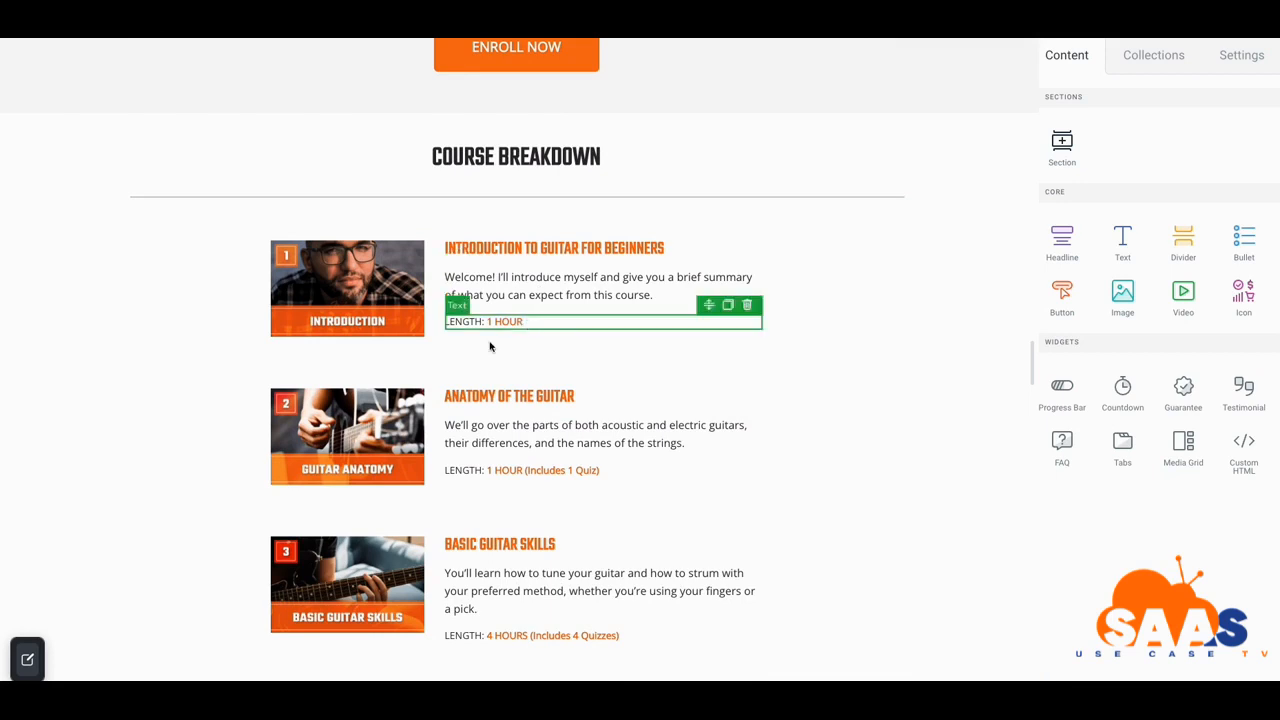
scroll(387, 352, down, 3)
scroll(387, 352, down, 5)
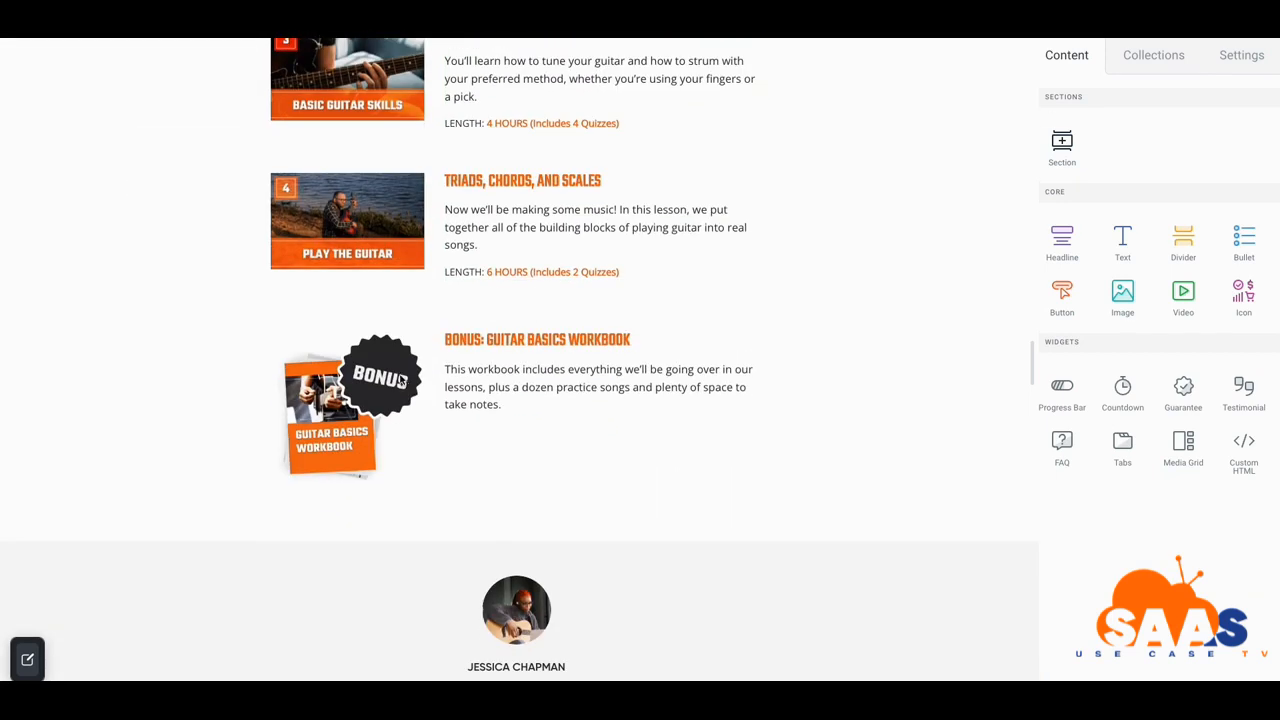
scroll(393, 403, down, 6)
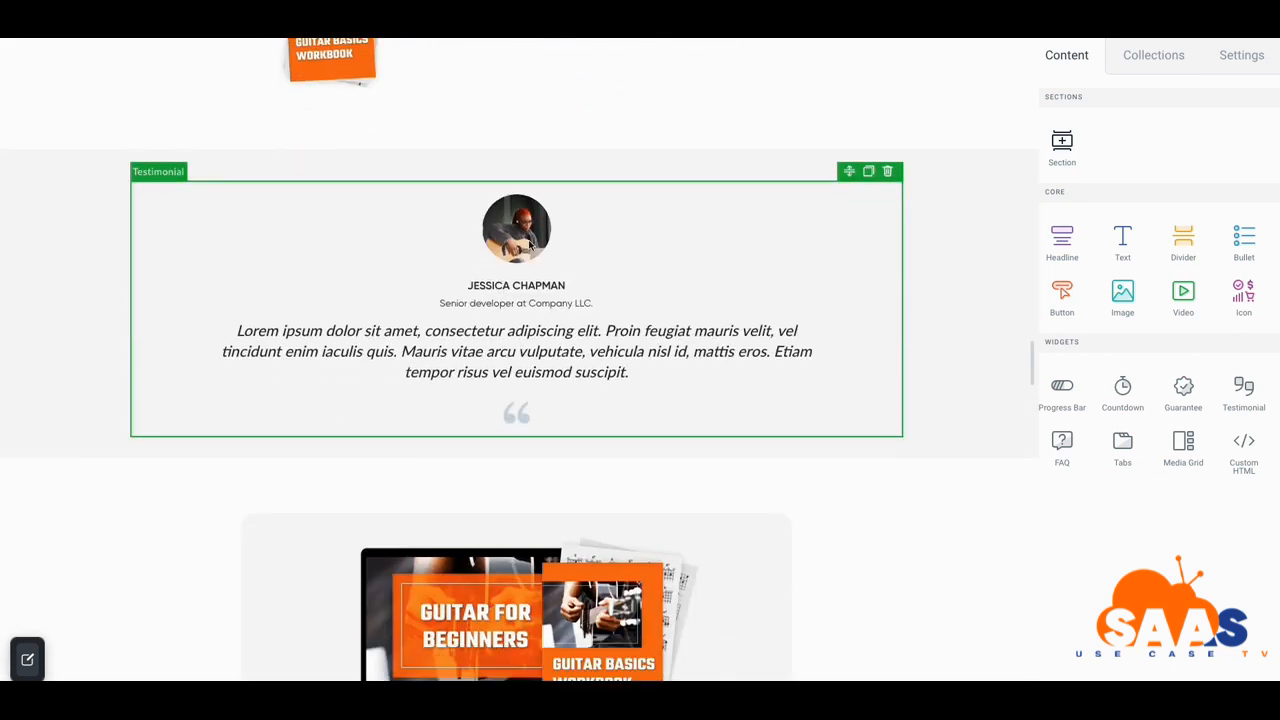
Open the testimonial's Style settings and try applying the two-column layout
click(531, 243)
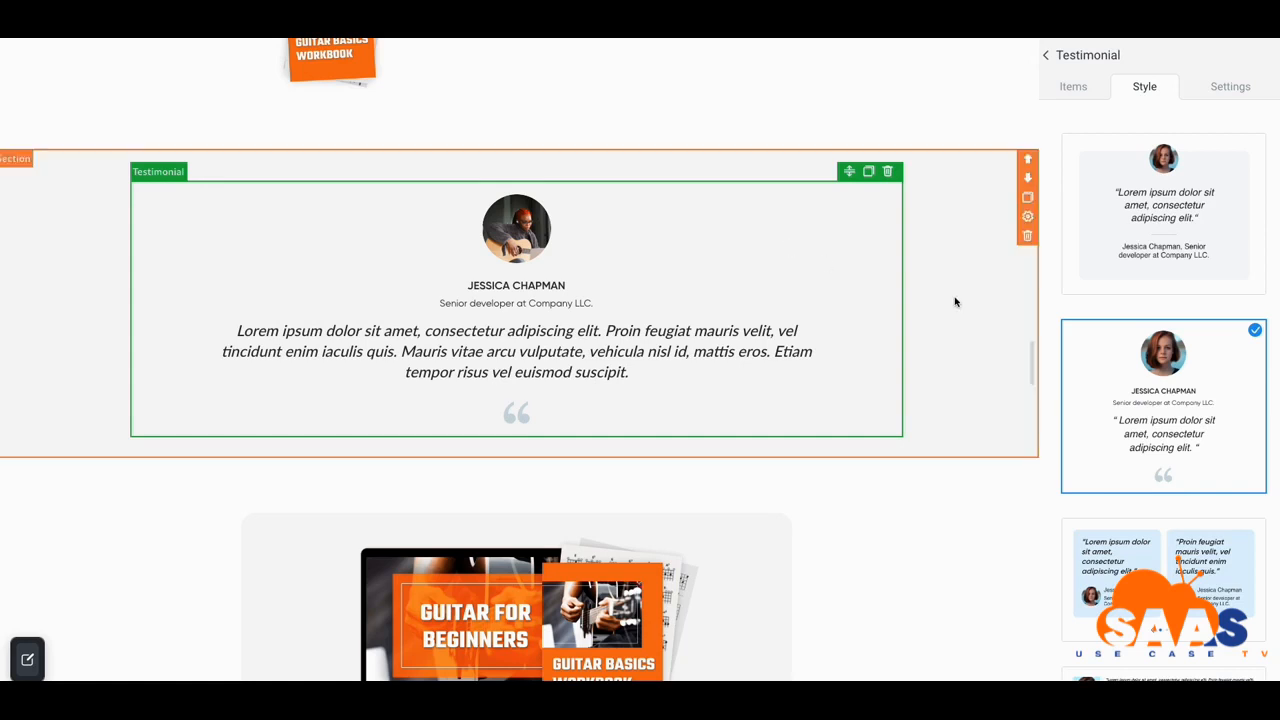
scroll(1100, 340, down, 1)
scroll(900, 370, down, 3)
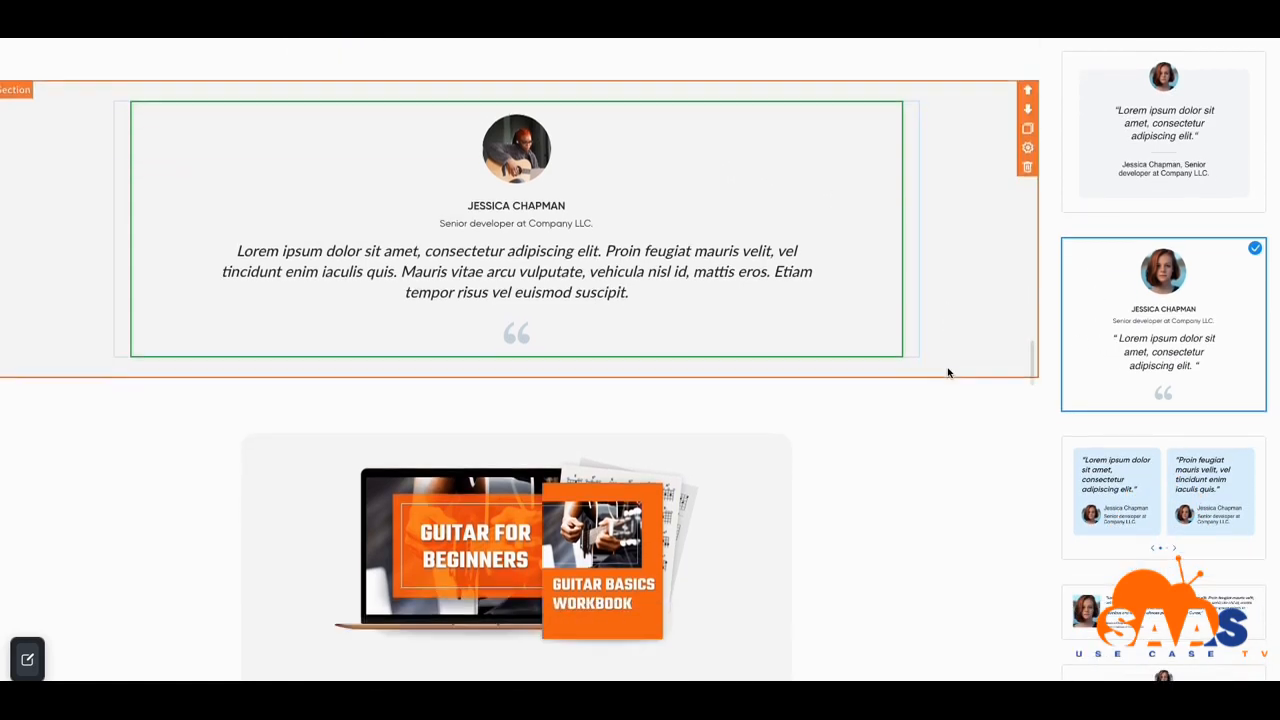
scroll(998, 407, up, 4)
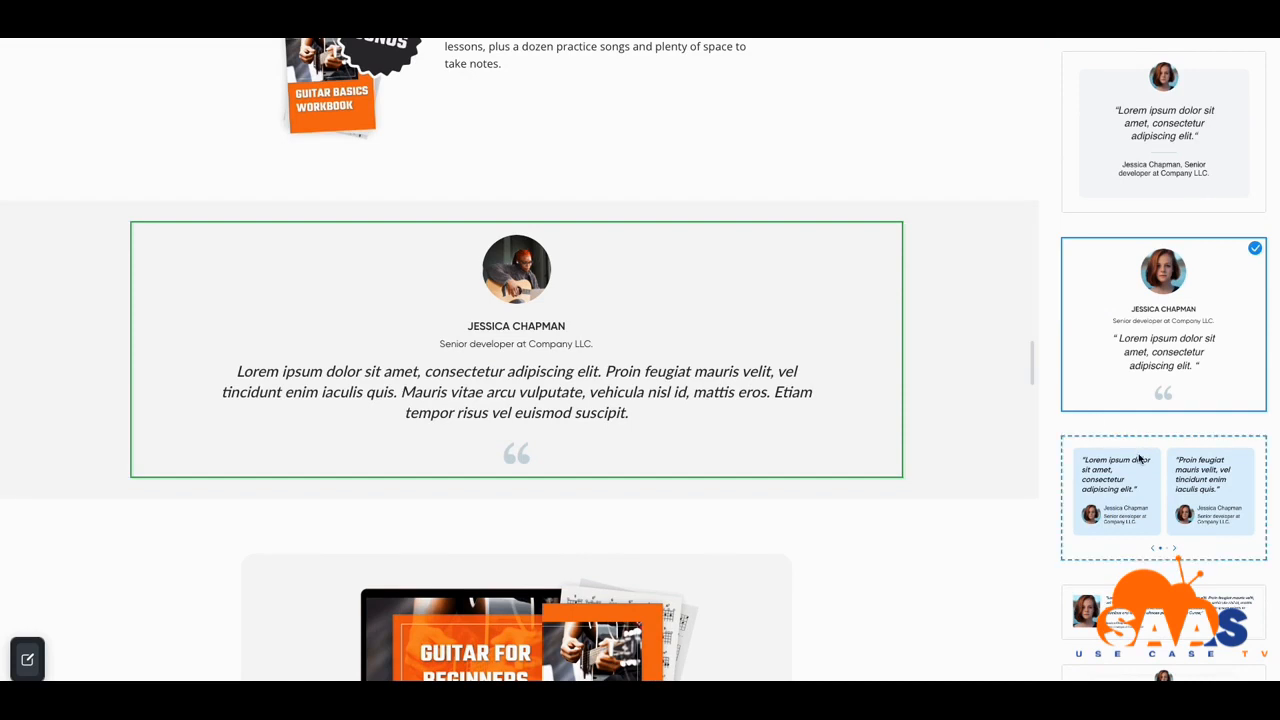
drag(1138, 458, 474, 177)
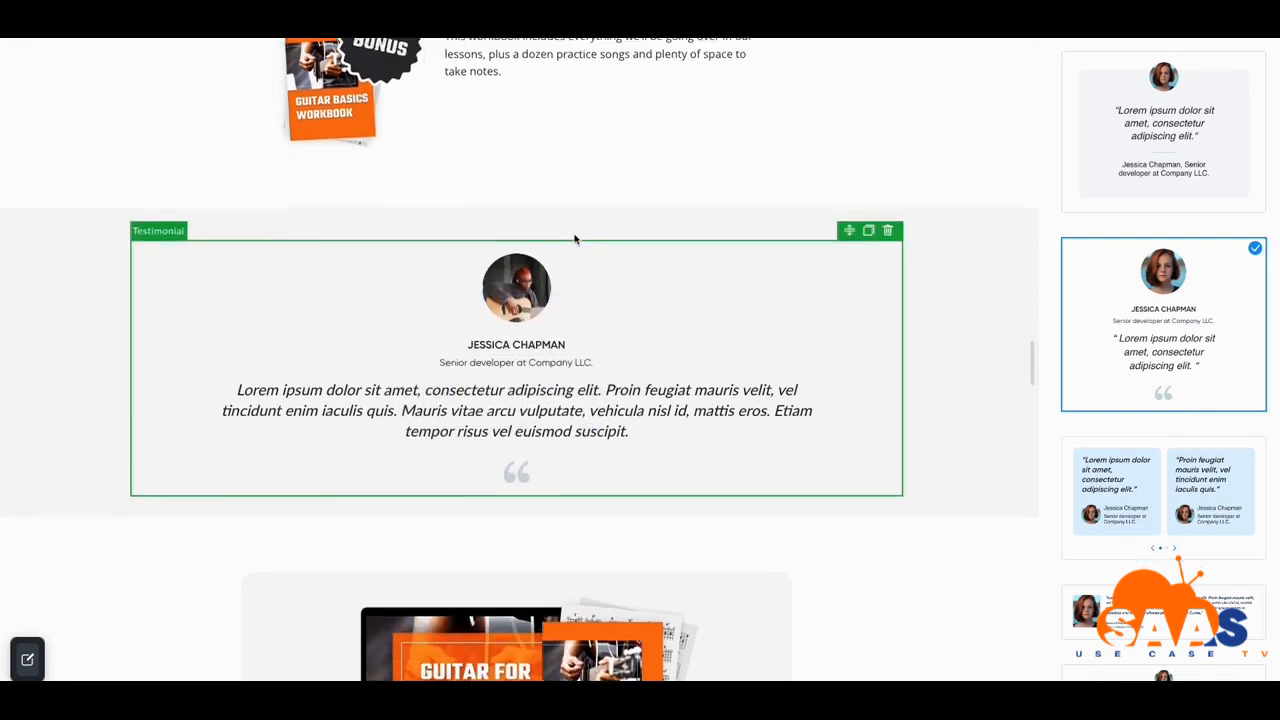
scroll(560, 300, up, 4)
scroll(560, 370, down, 3)
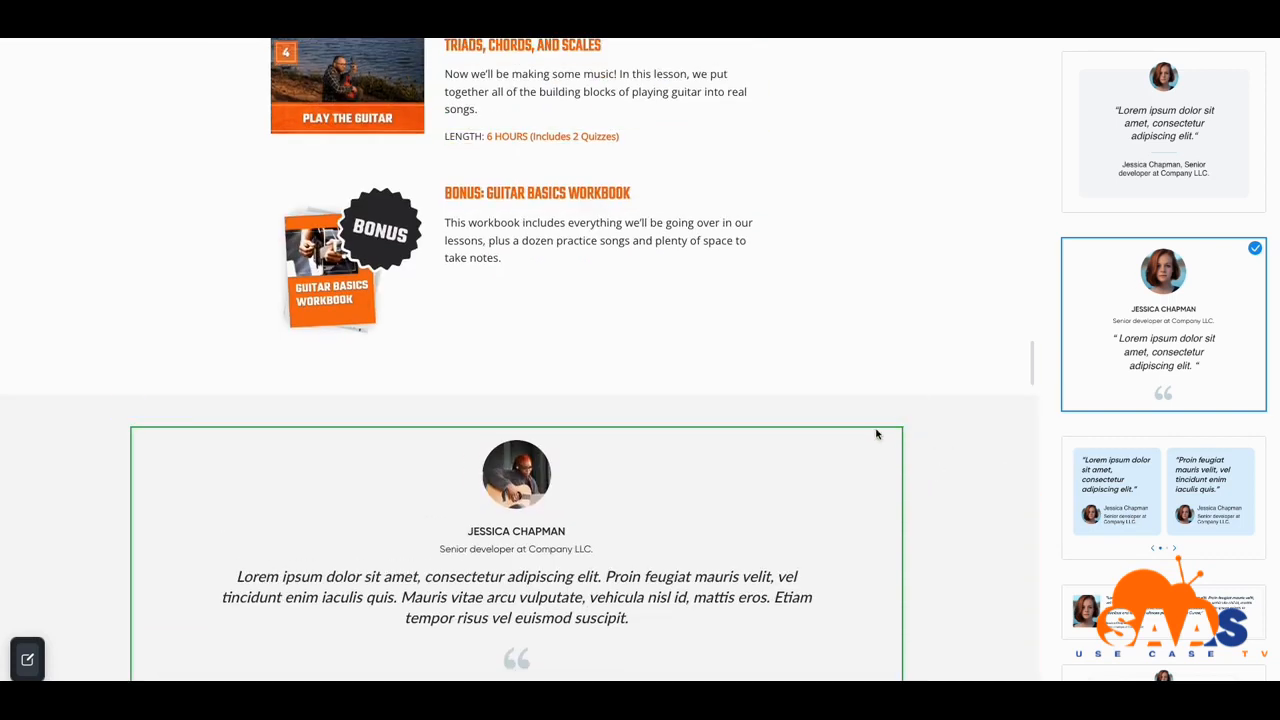
Delete the existing testimonial and browse the Feature Area section collection
click(887, 417)
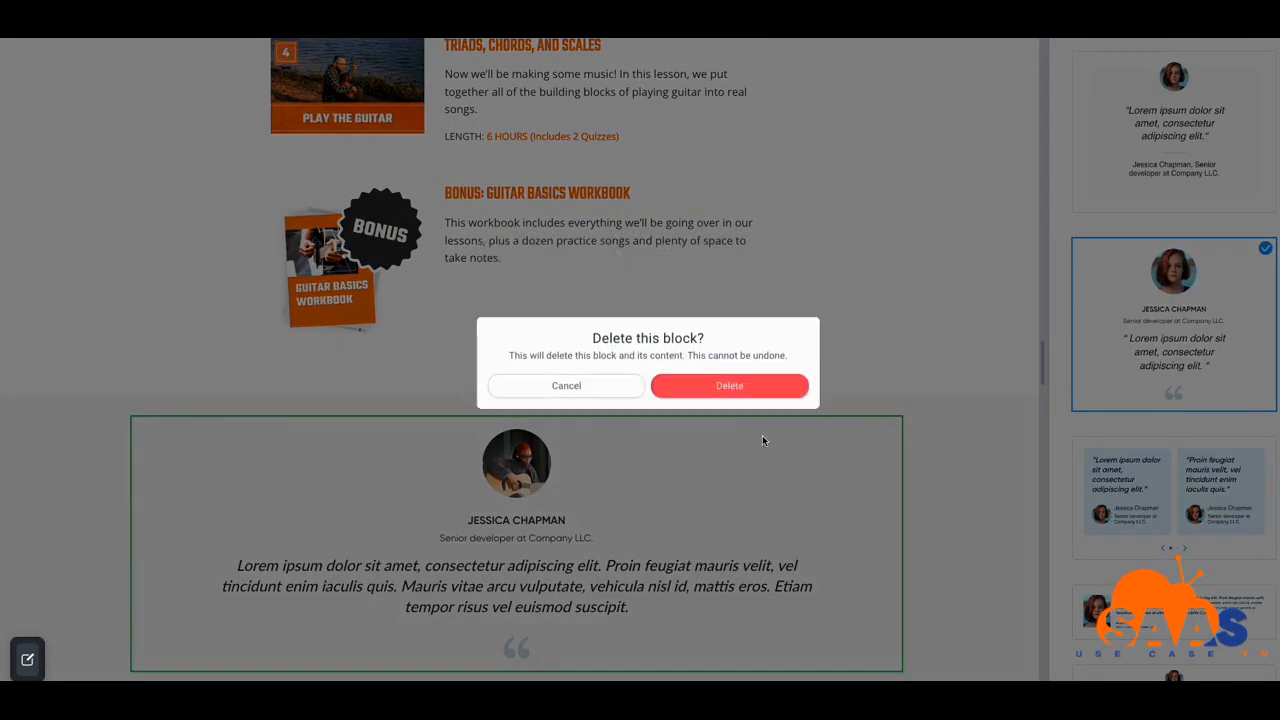
click(743, 394)
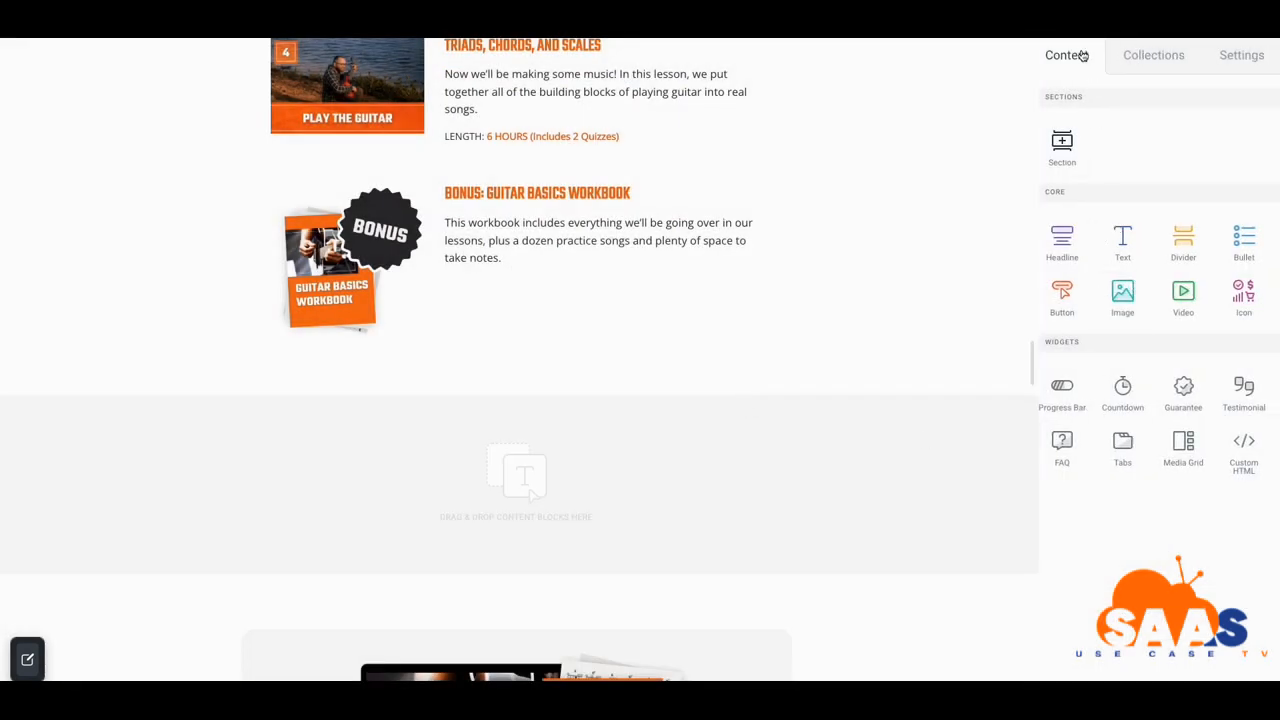
click(1140, 58)
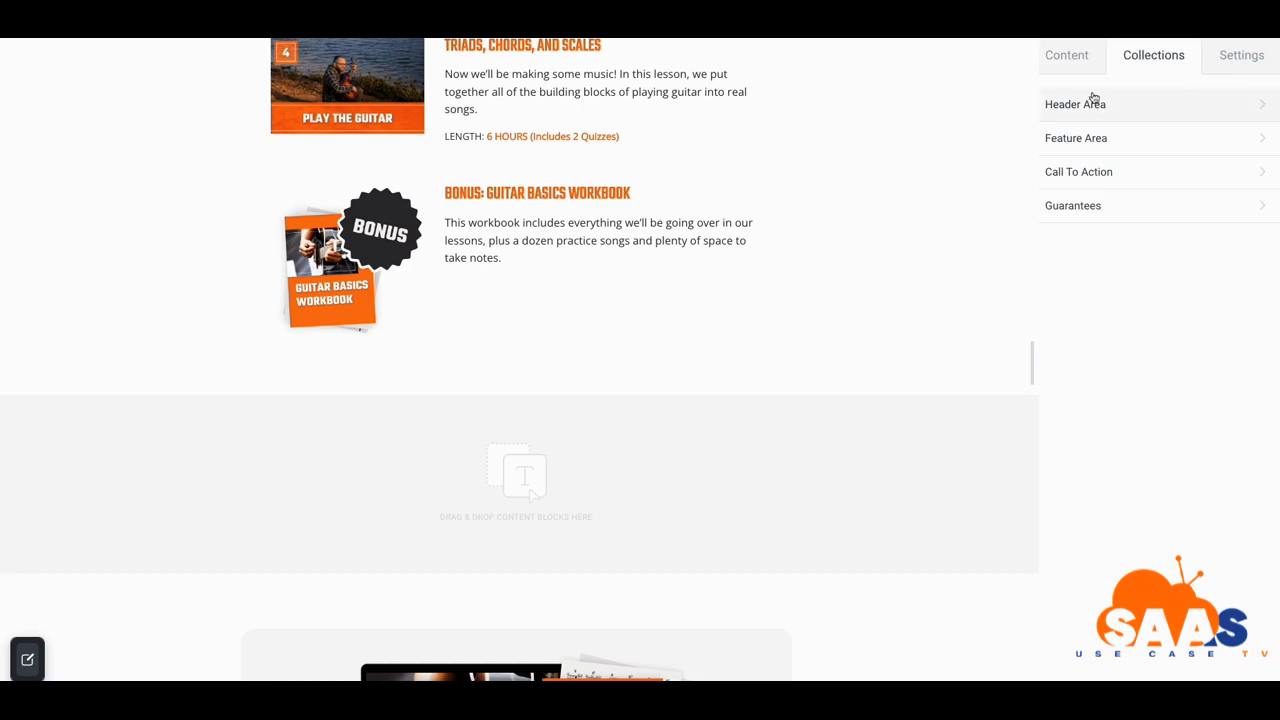
click(1089, 147)
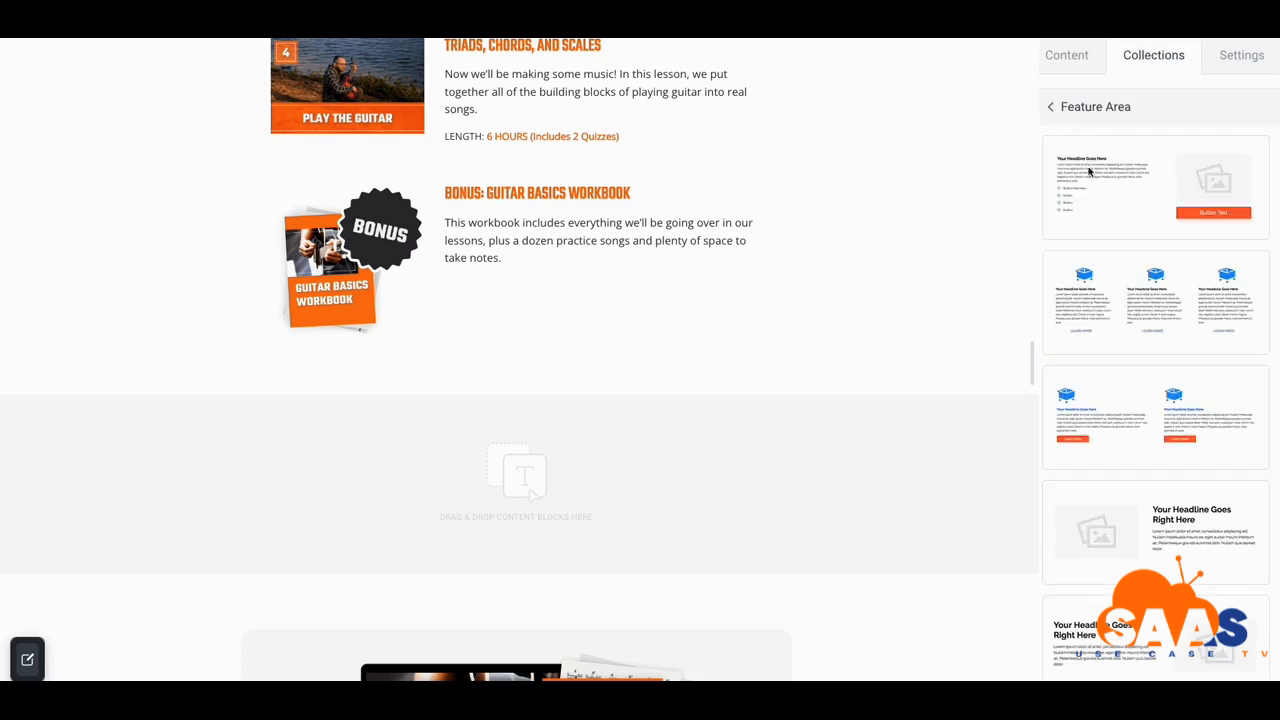
click(1056, 116)
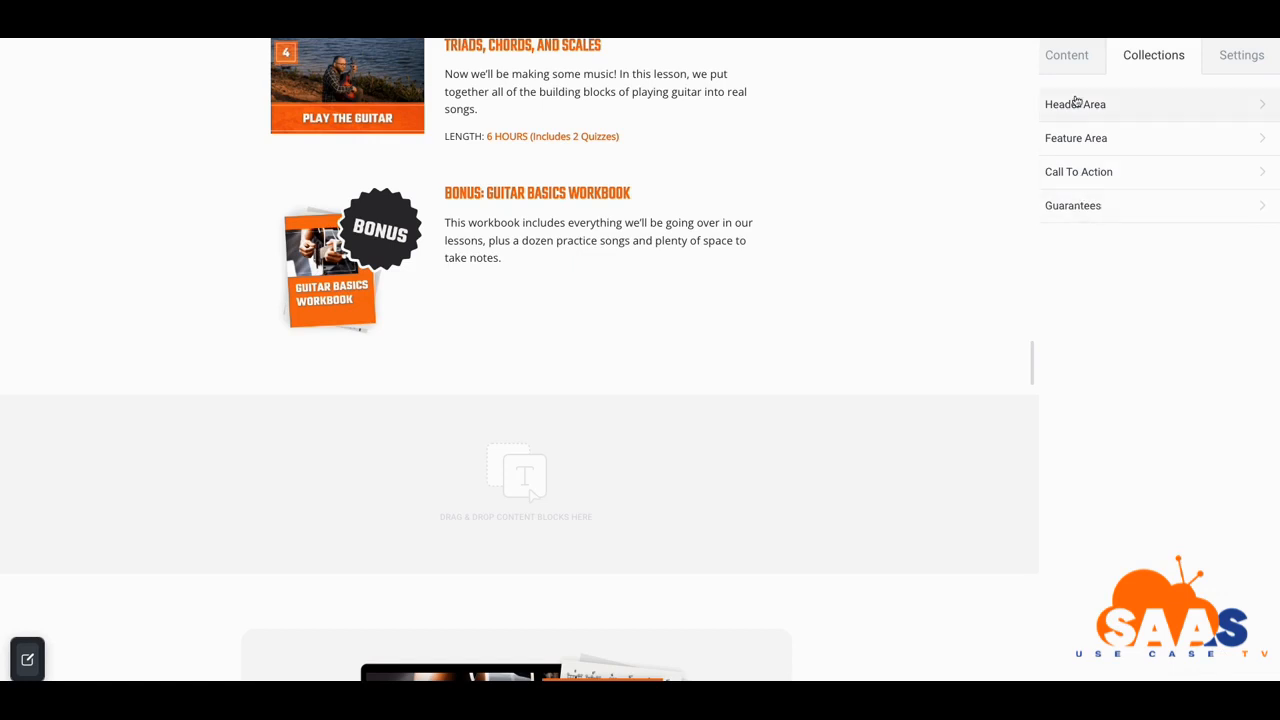
click(1062, 60)
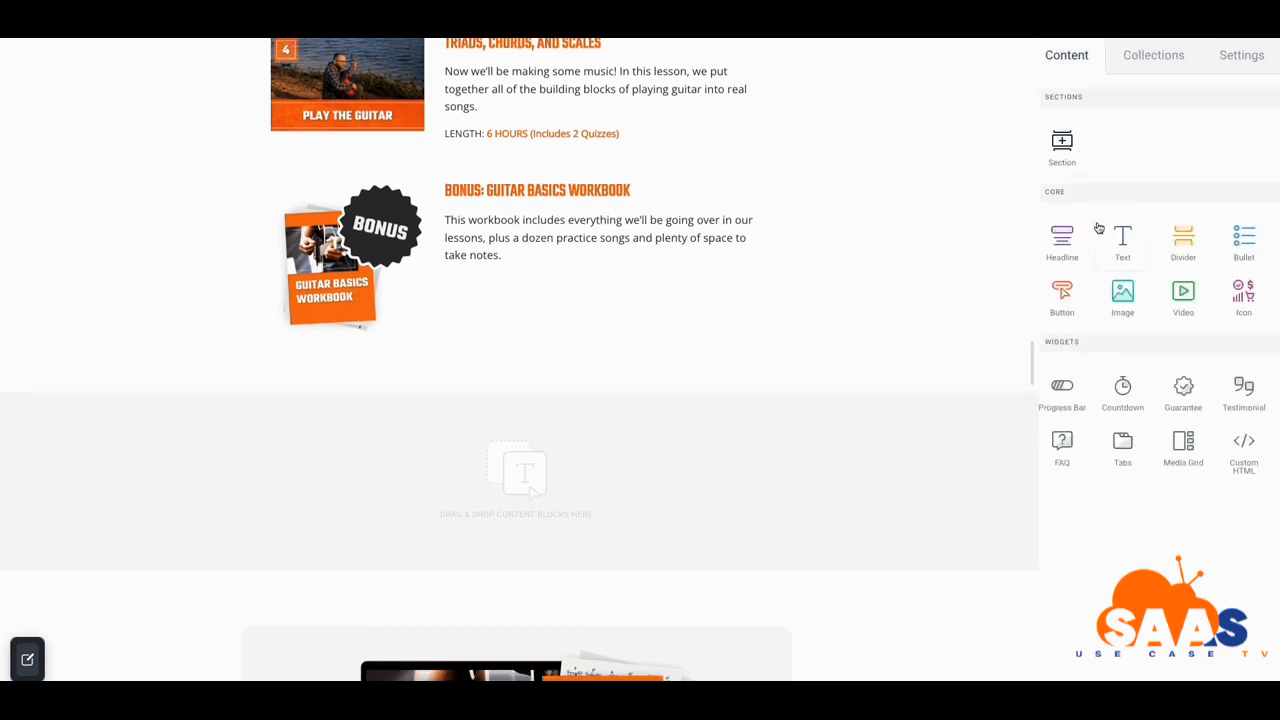
Drop a new Testimonial into the empty section and set the single-card carousel style
drag(1245, 402, 543, 451)
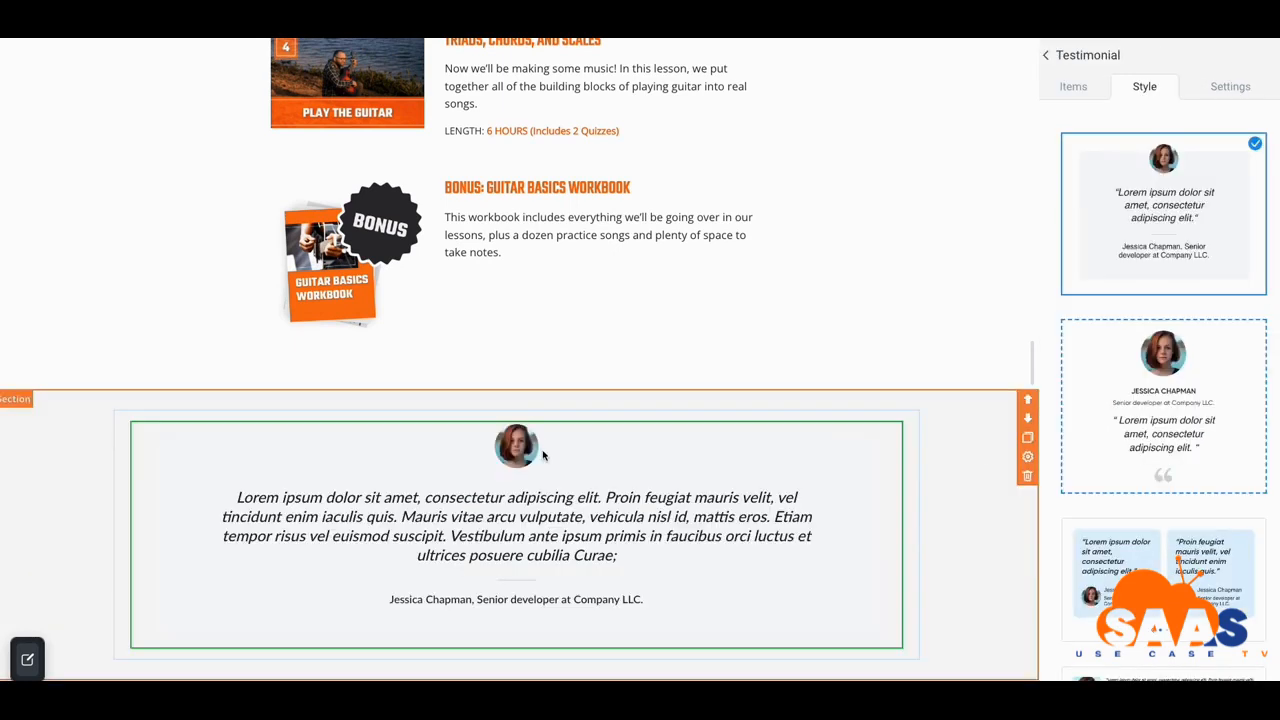
click(1128, 554)
scroll(1120, 550, down, 3)
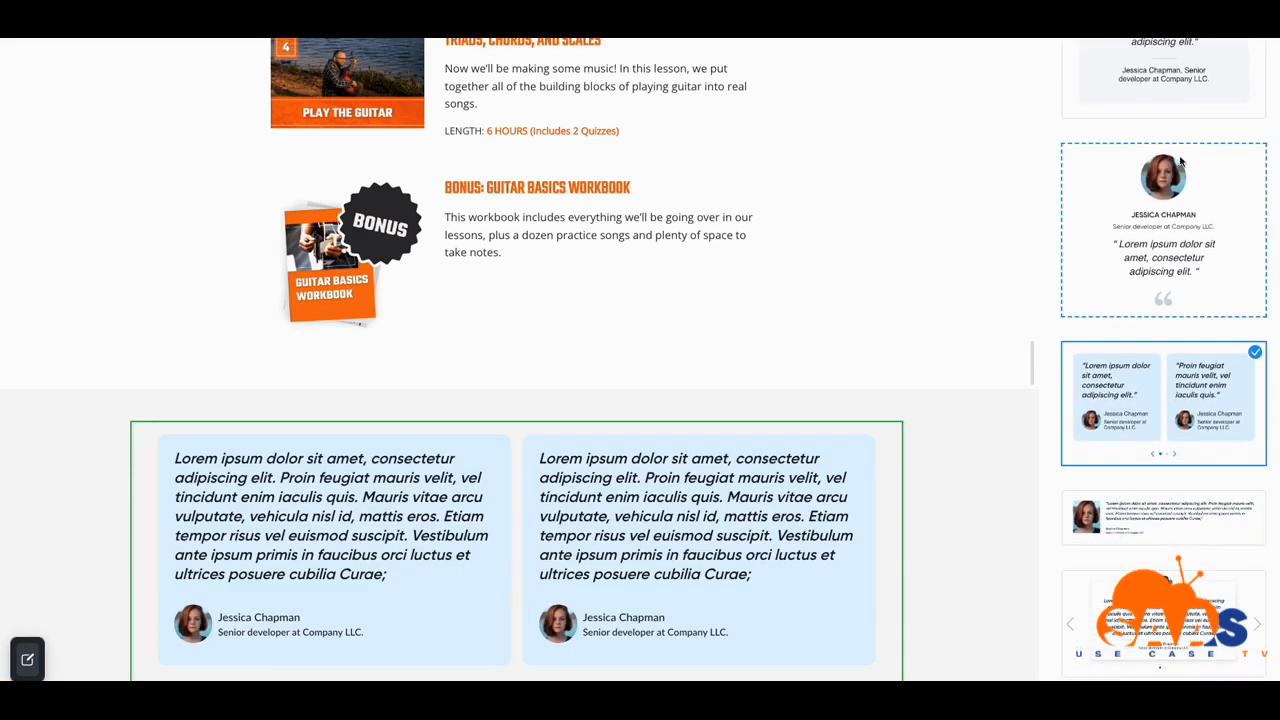
click(1117, 660)
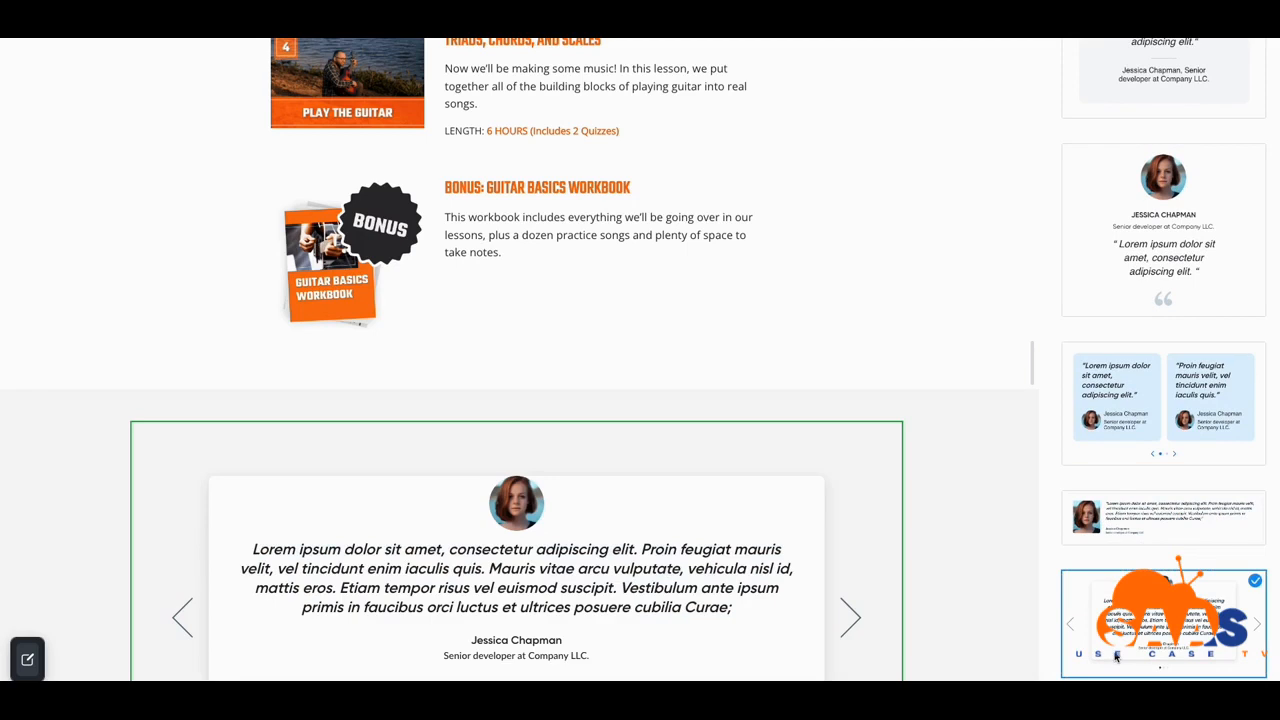
scroll(809, 545, down, 5)
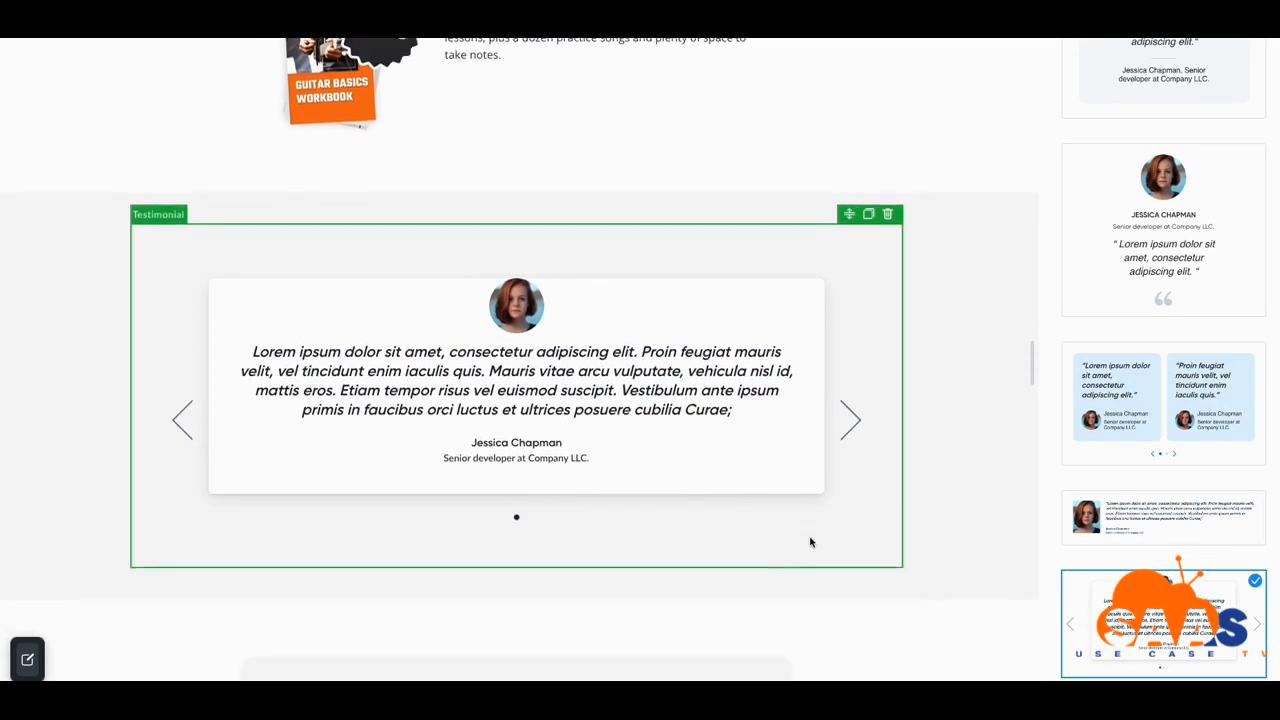
scroll(781, 530, down, 1)
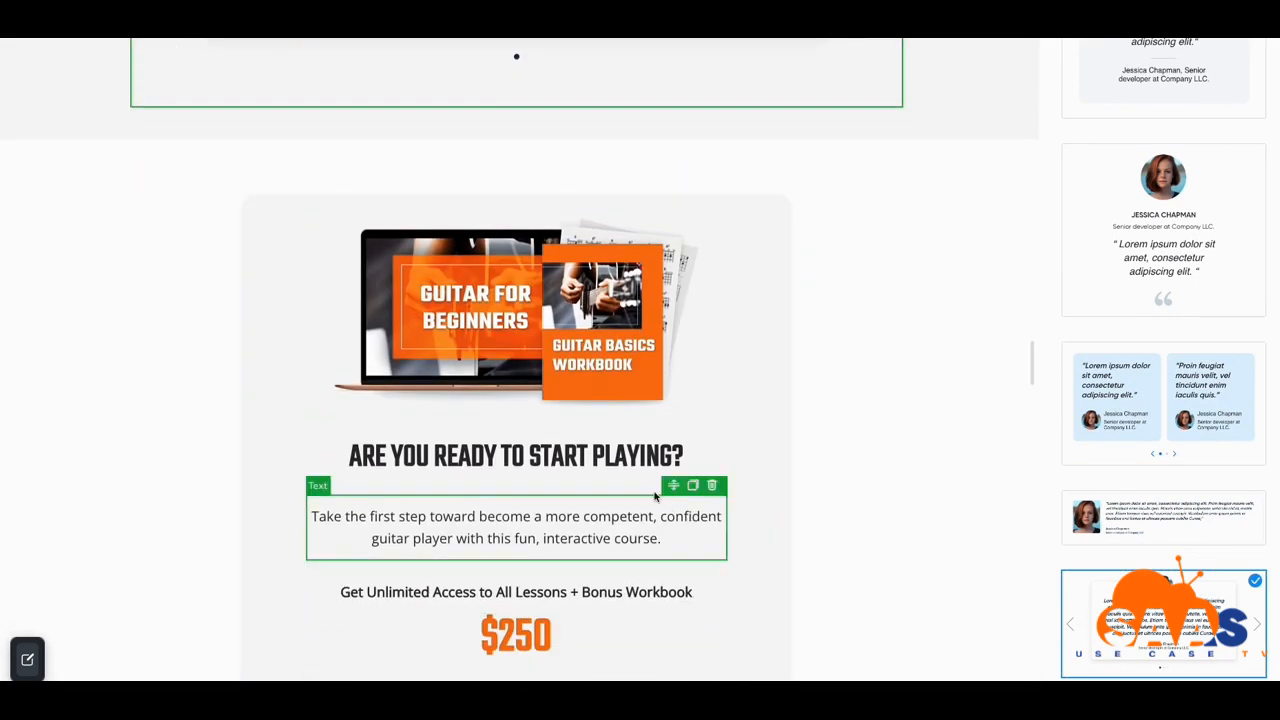
scroll(740, 517, down, 2)
scroll(656, 493, down, 1)
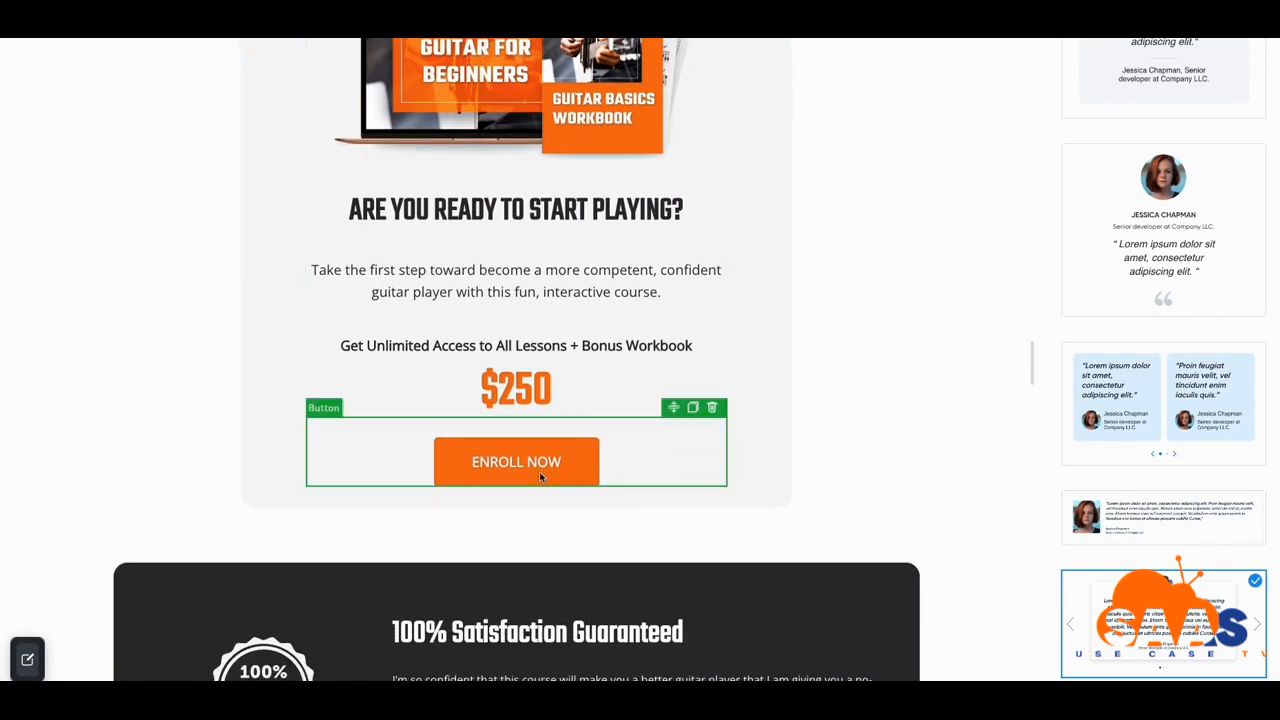
scroll(547, 466, down, 3)
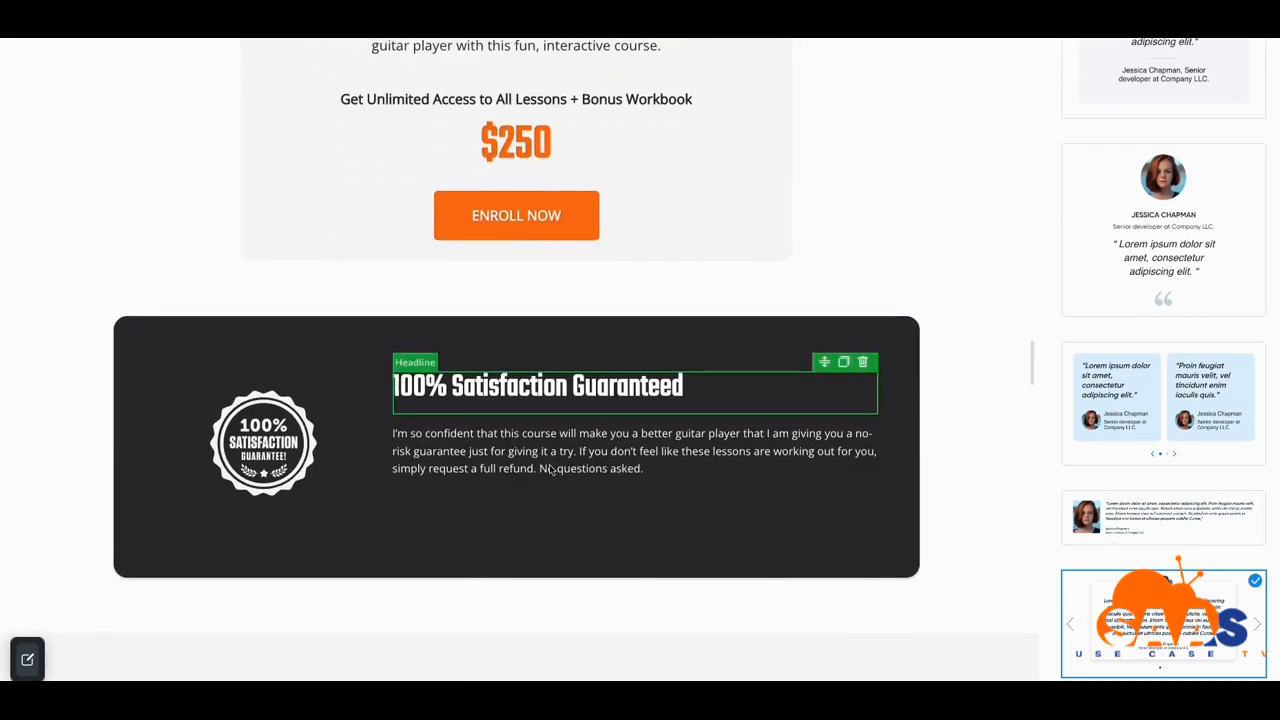
scroll(549, 465, down, 3)
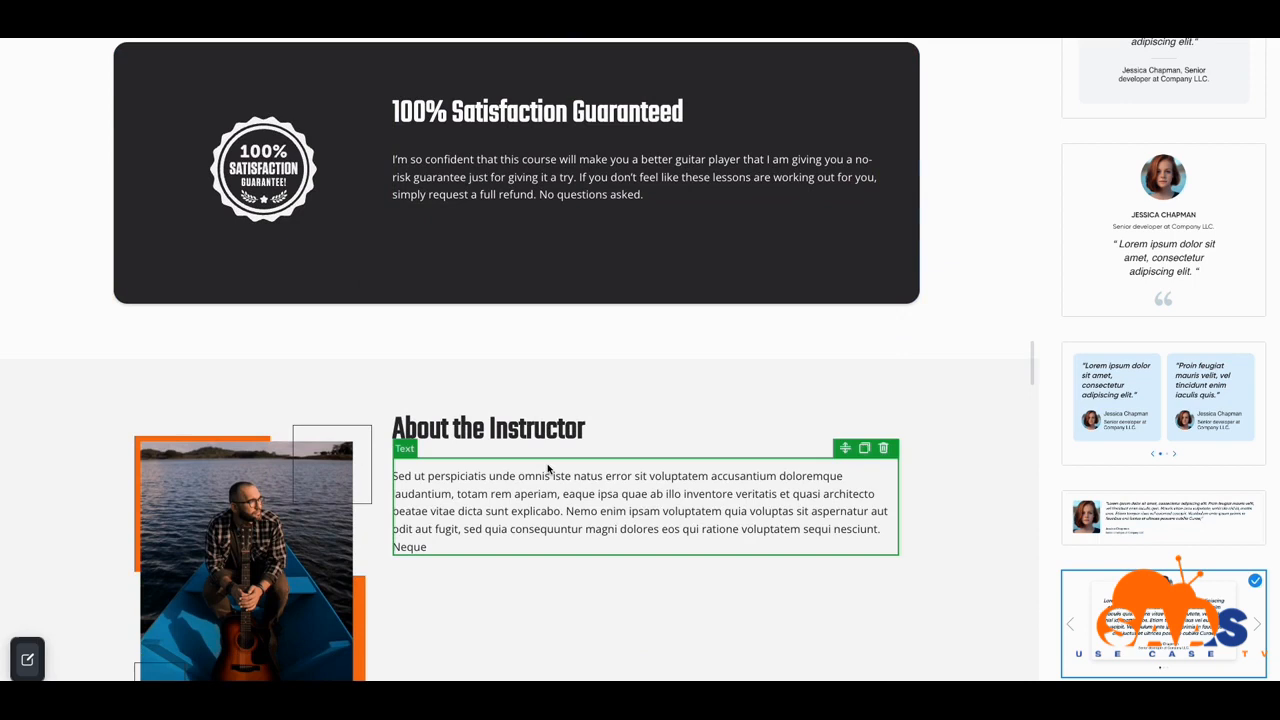
scroll(548, 468, down, 2)
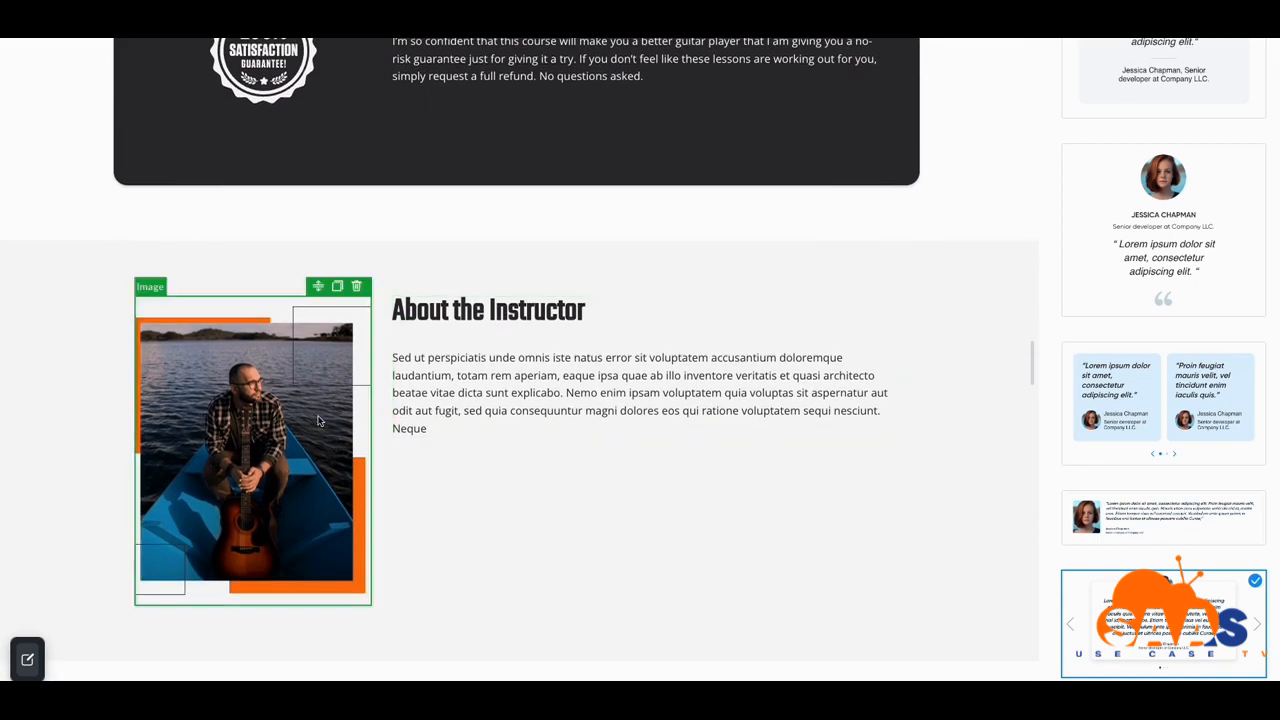
scroll(427, 347, up, 3)
scroll(549, 336, down, 6)
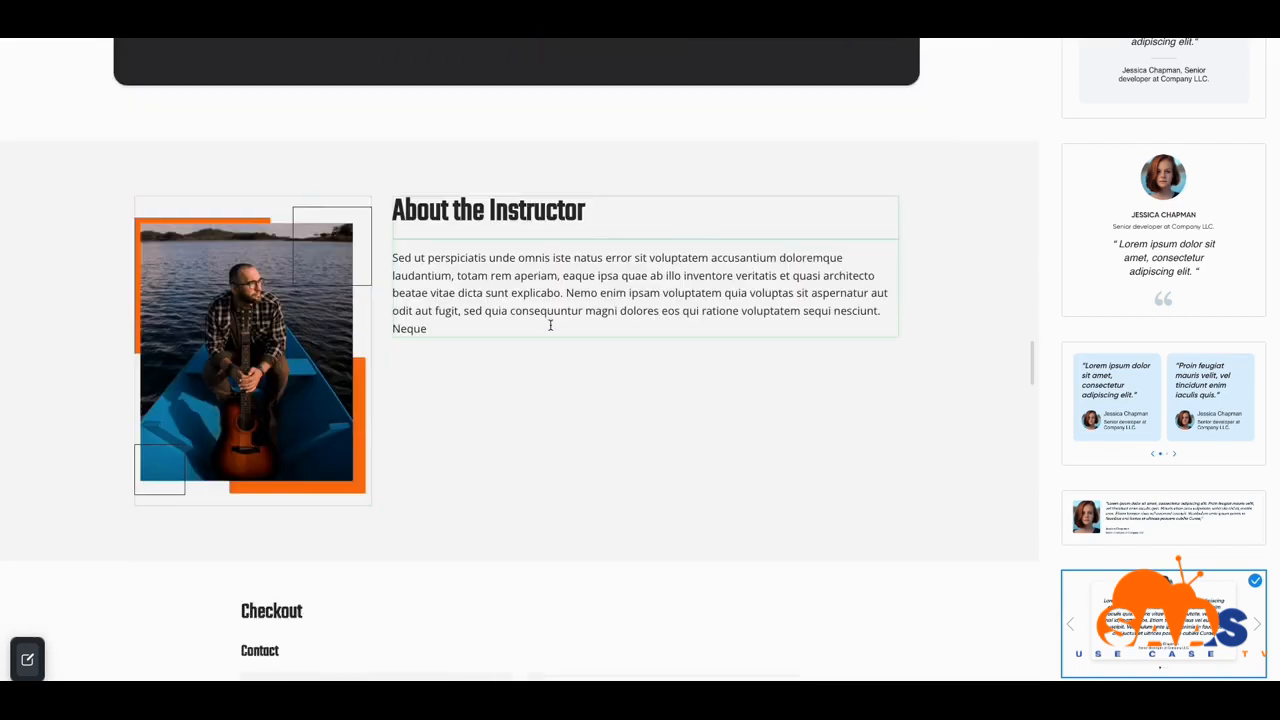
scroll(549, 371, down, 5)
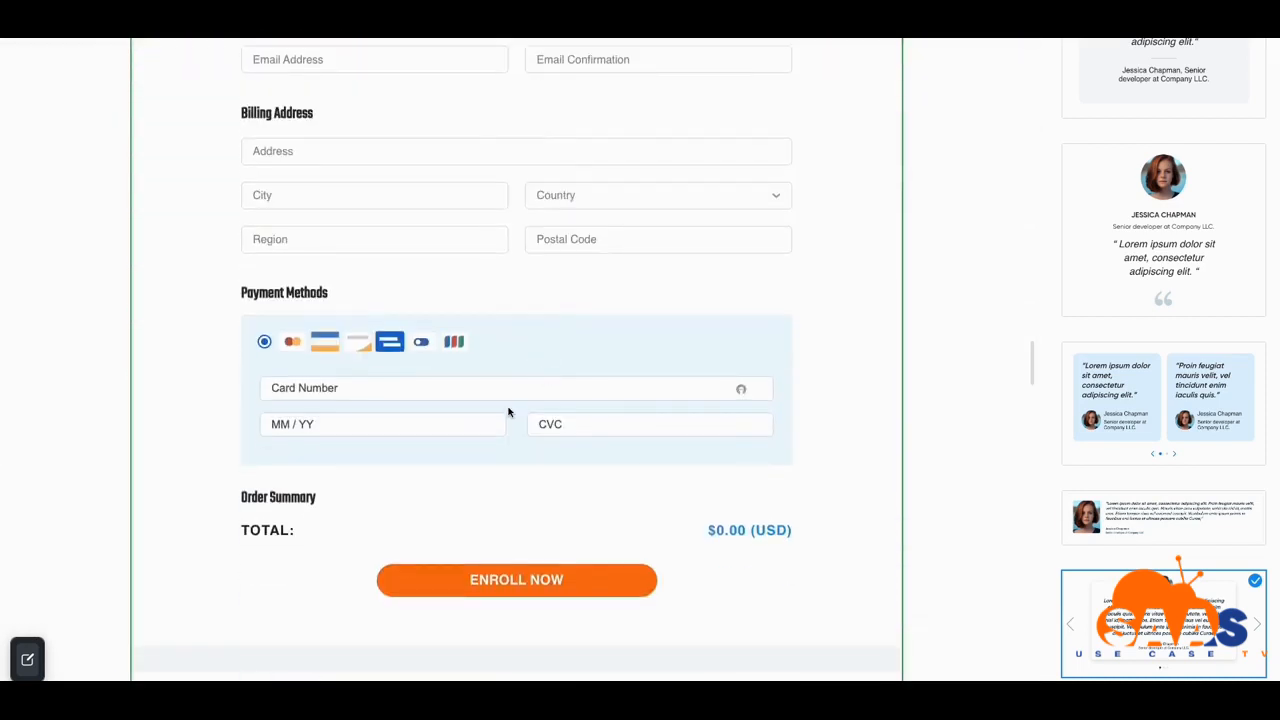
scroll(447, 486, down, 1)
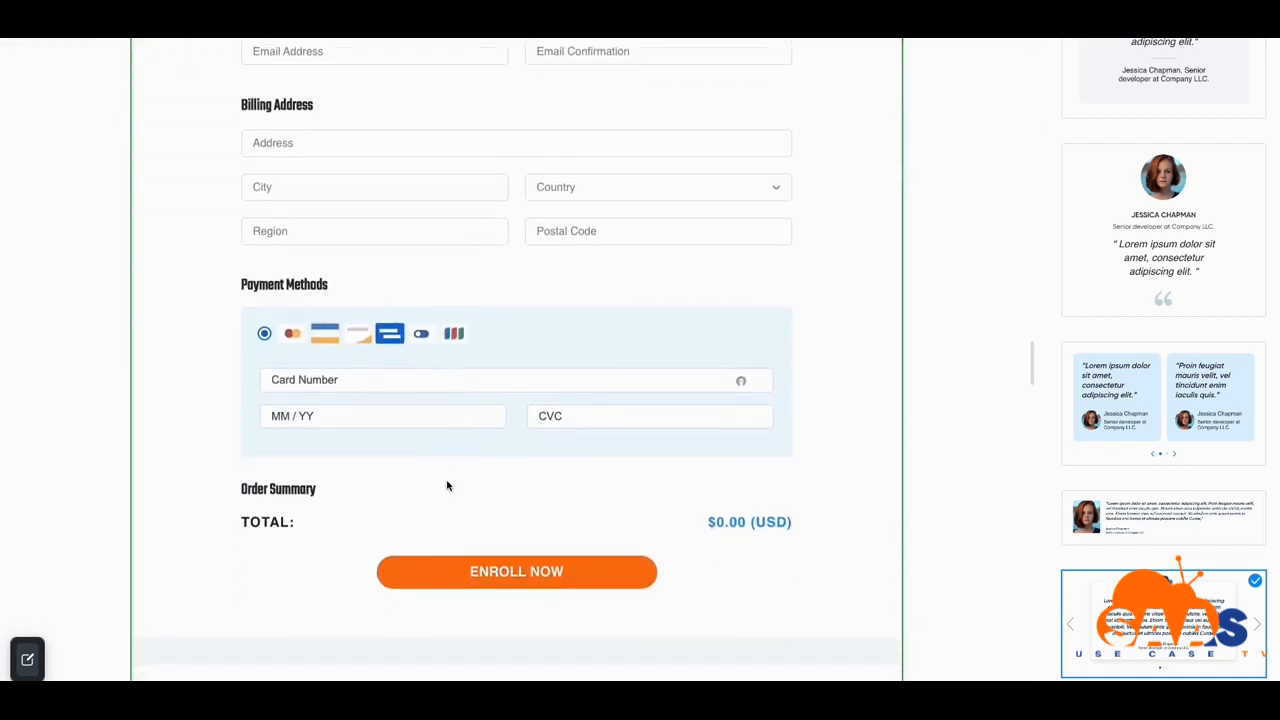
scroll(754, 540, down, 1)
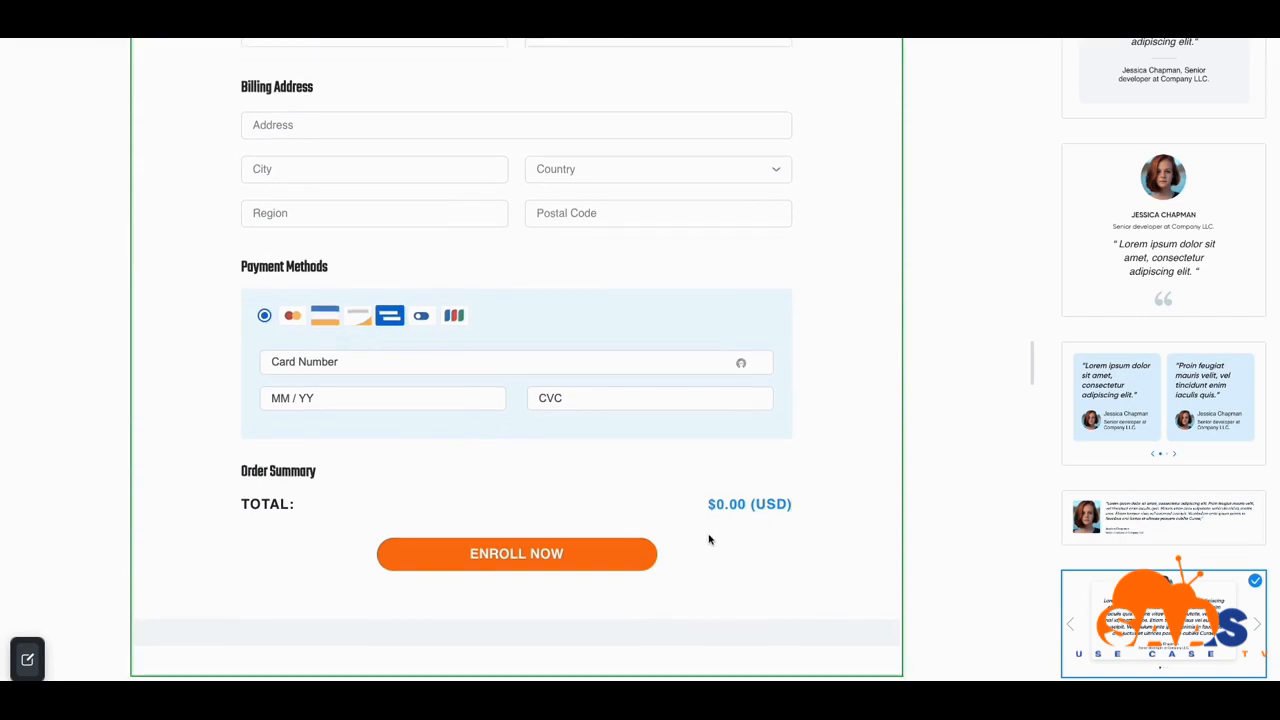
scroll(583, 541, up, 15)
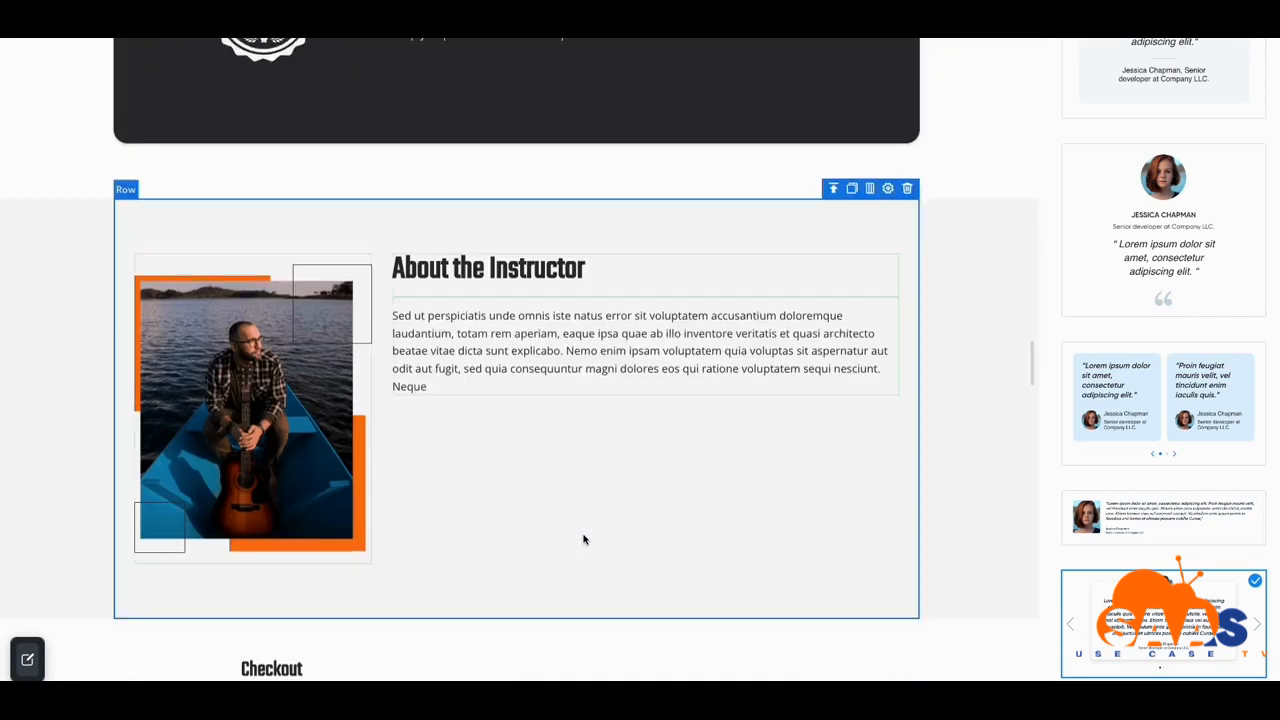
scroll(583, 540, up, 20)
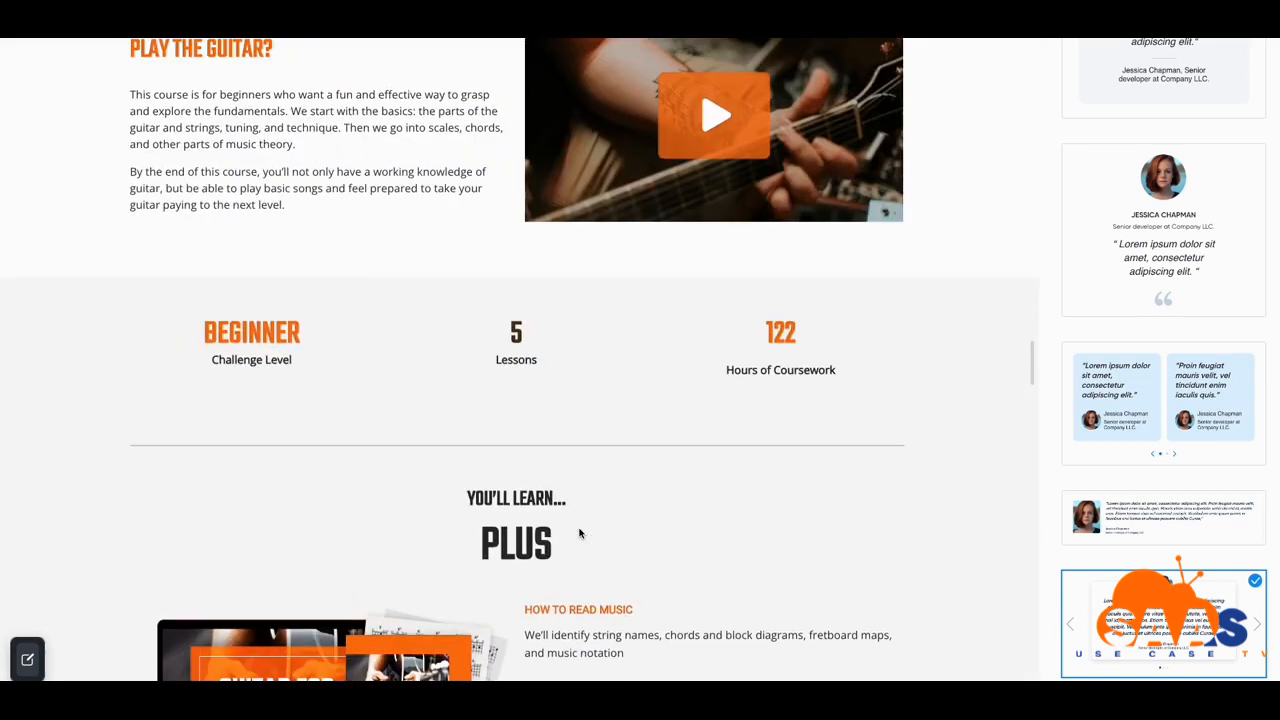
scroll(578, 533, up, 2)
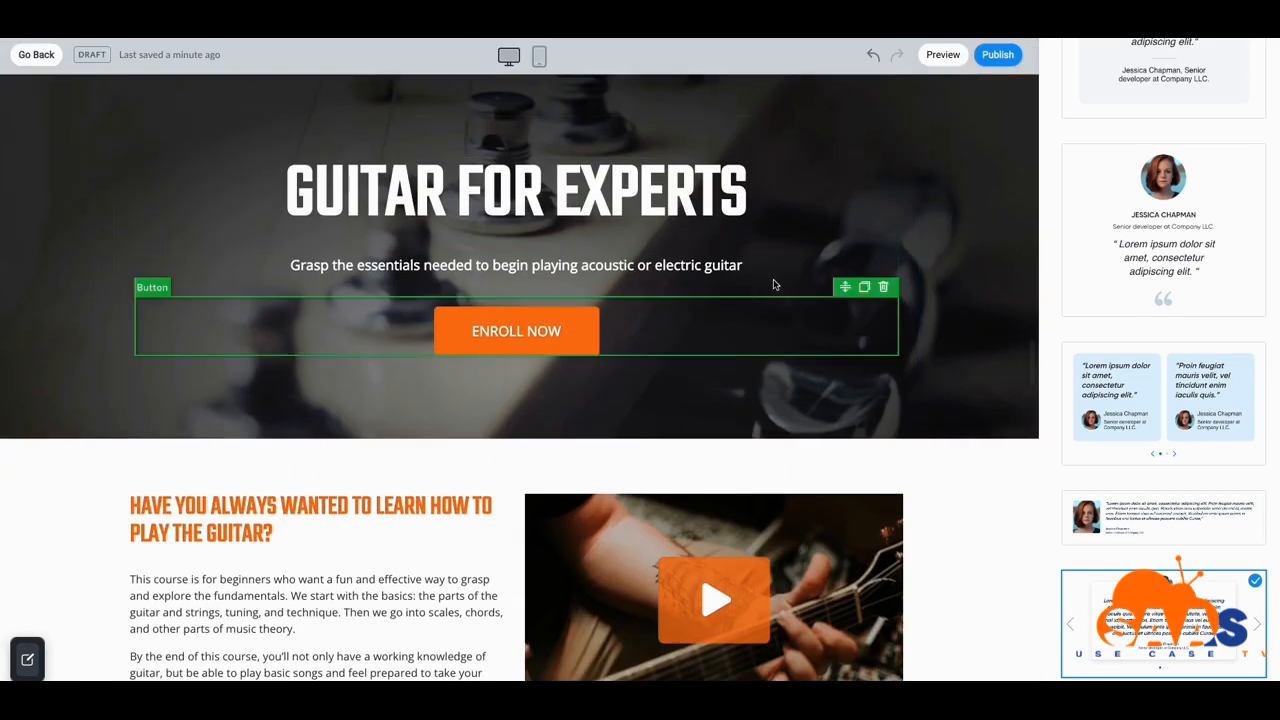
Open the live test-mode preview of the guitar checkout page and scroll through it
click(953, 58)
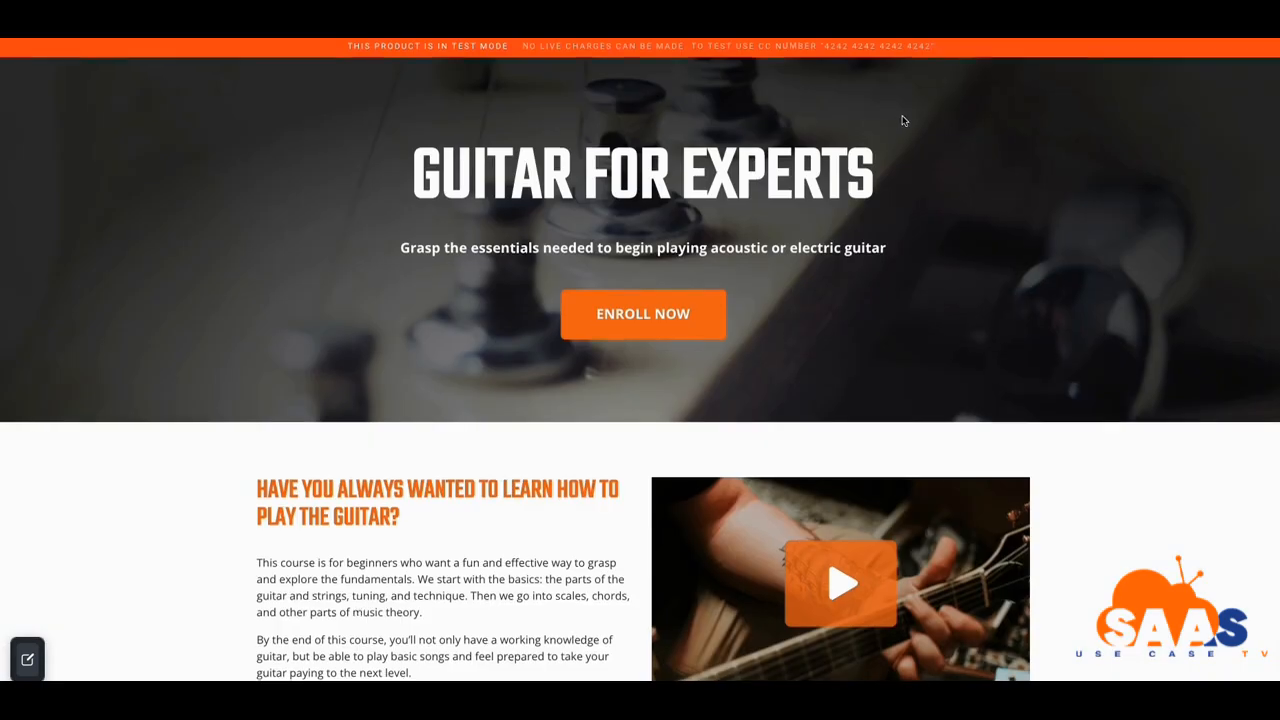
scroll(909, 151, down, 3)
scroll(900, 150, up, 4)
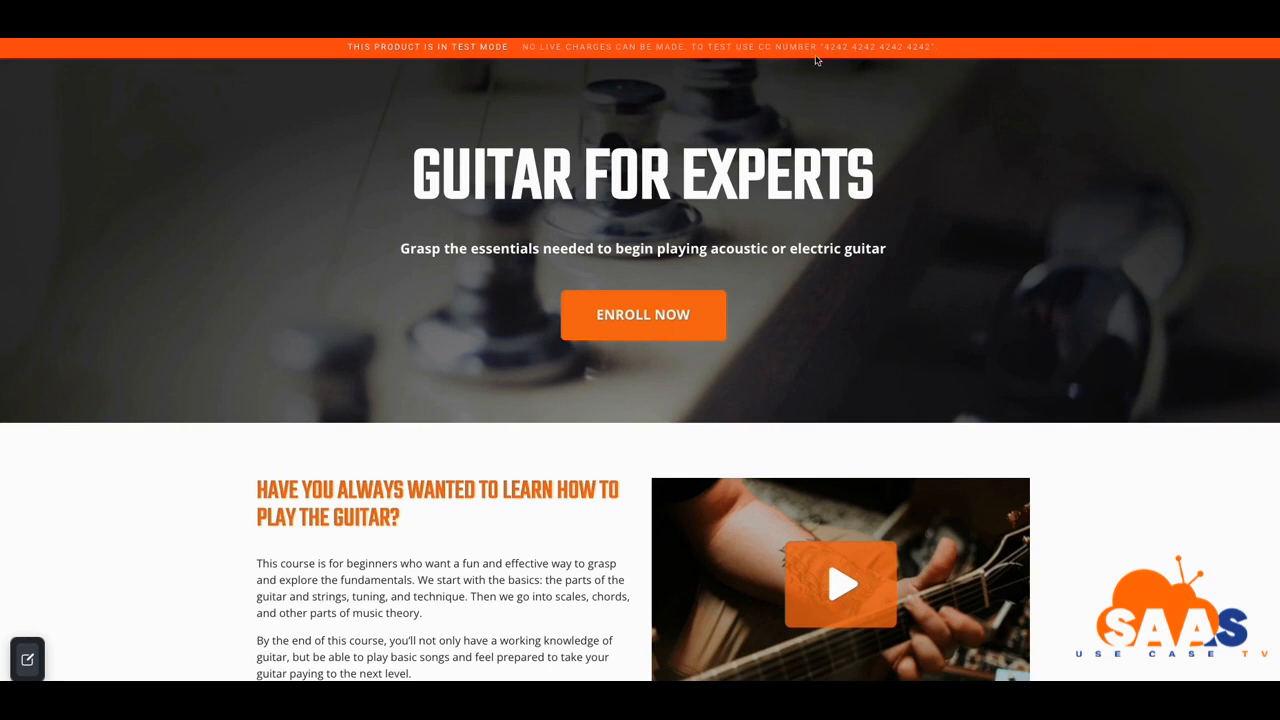
scroll(842, 97, down, 7)
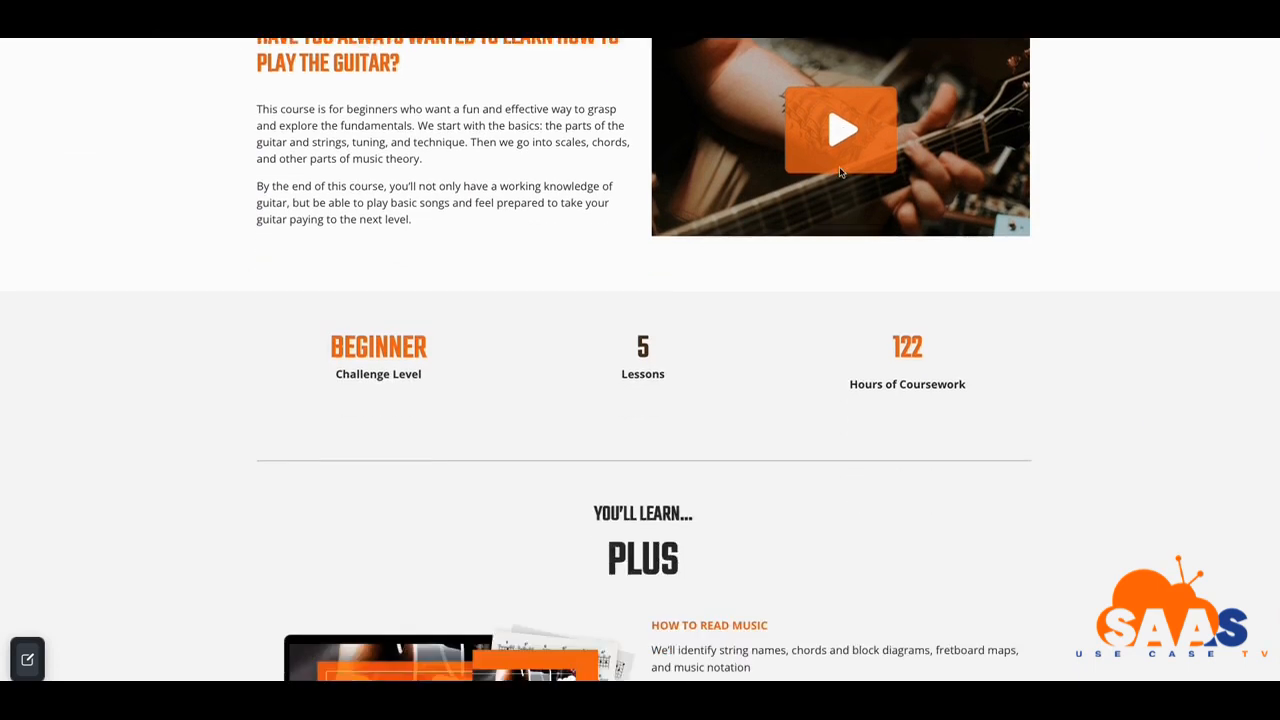
scroll(837, 192, down, 6)
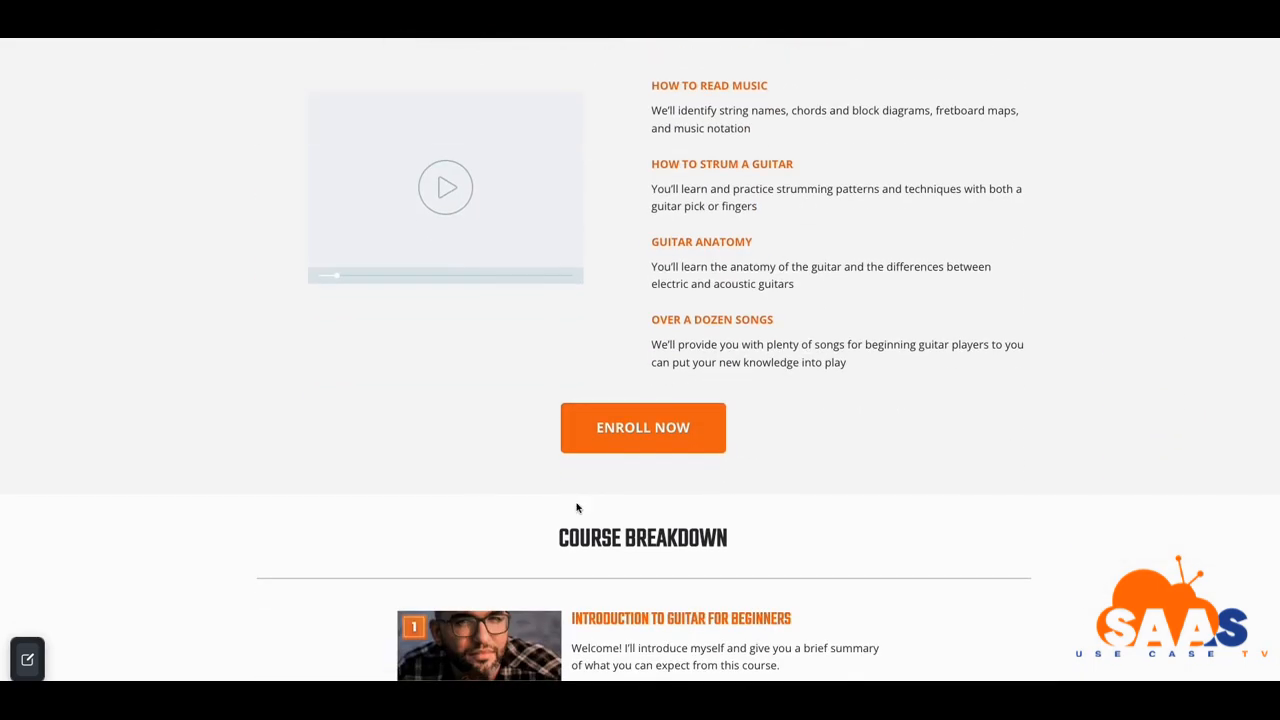
Check that ENROLL NOW jumps to the checkout form, then scroll back to the top
click(637, 443)
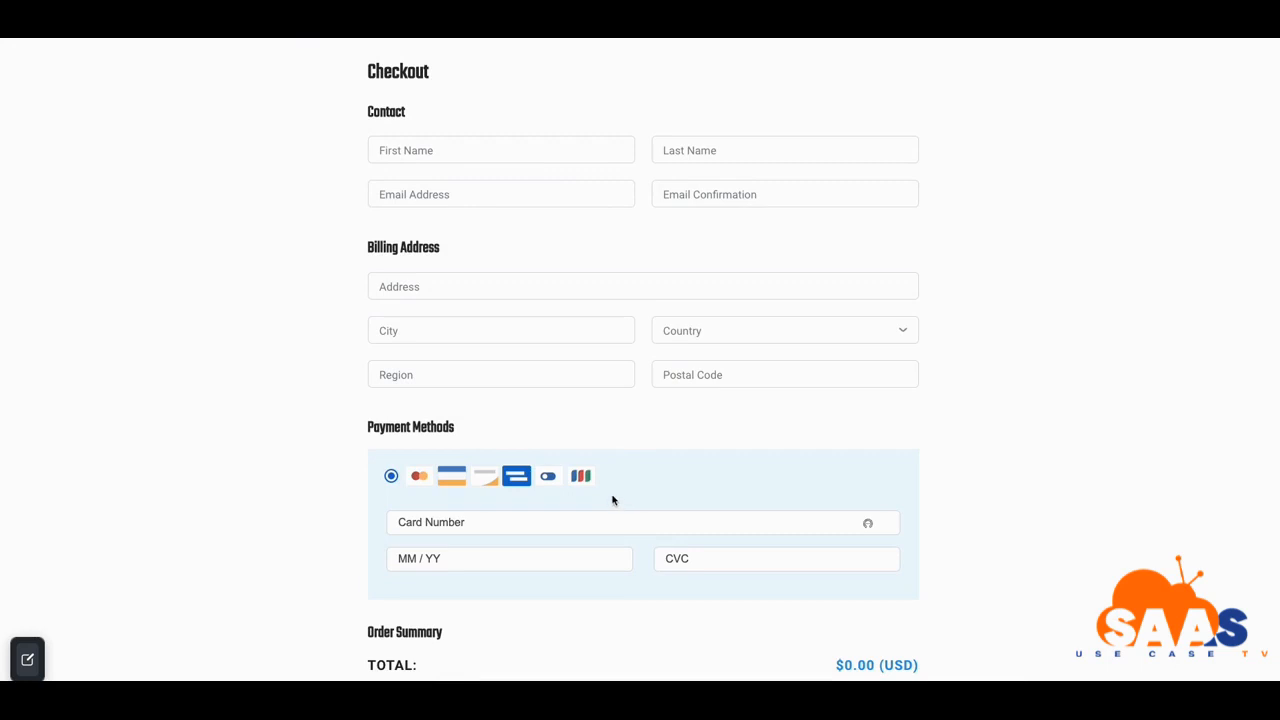
scroll(613, 500, down, 2)
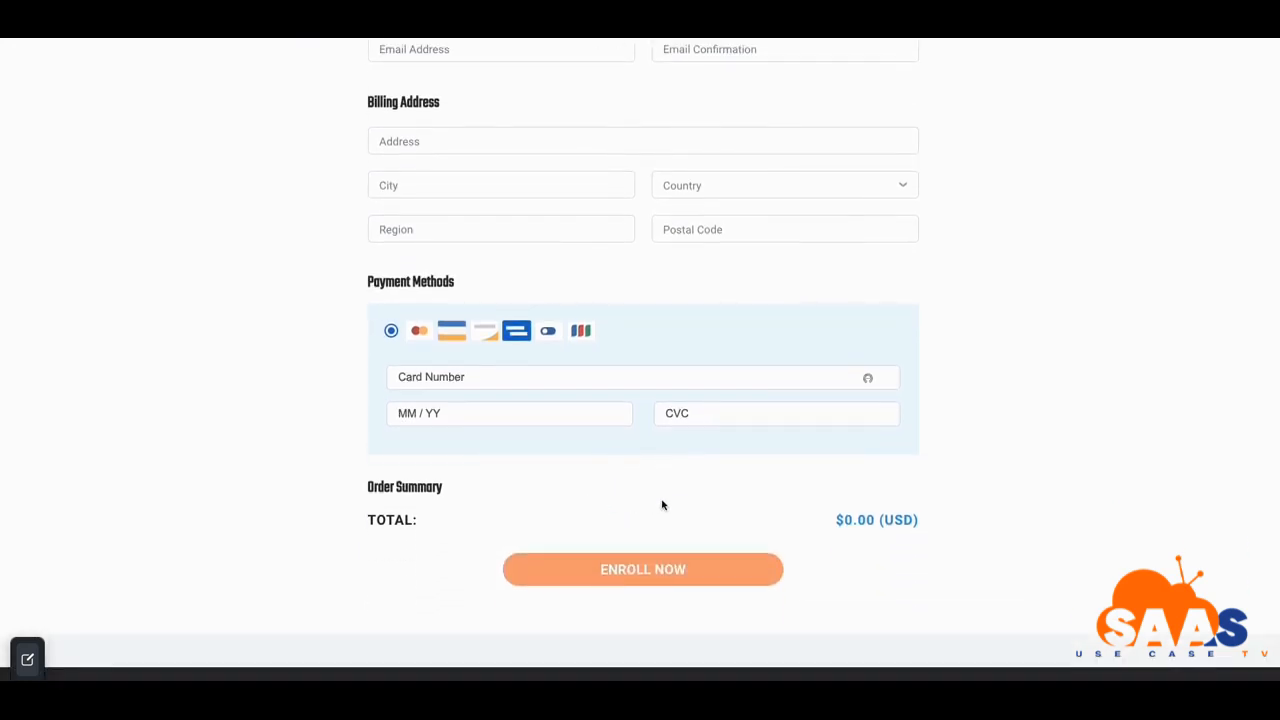
scroll(680, 495, up, 1)
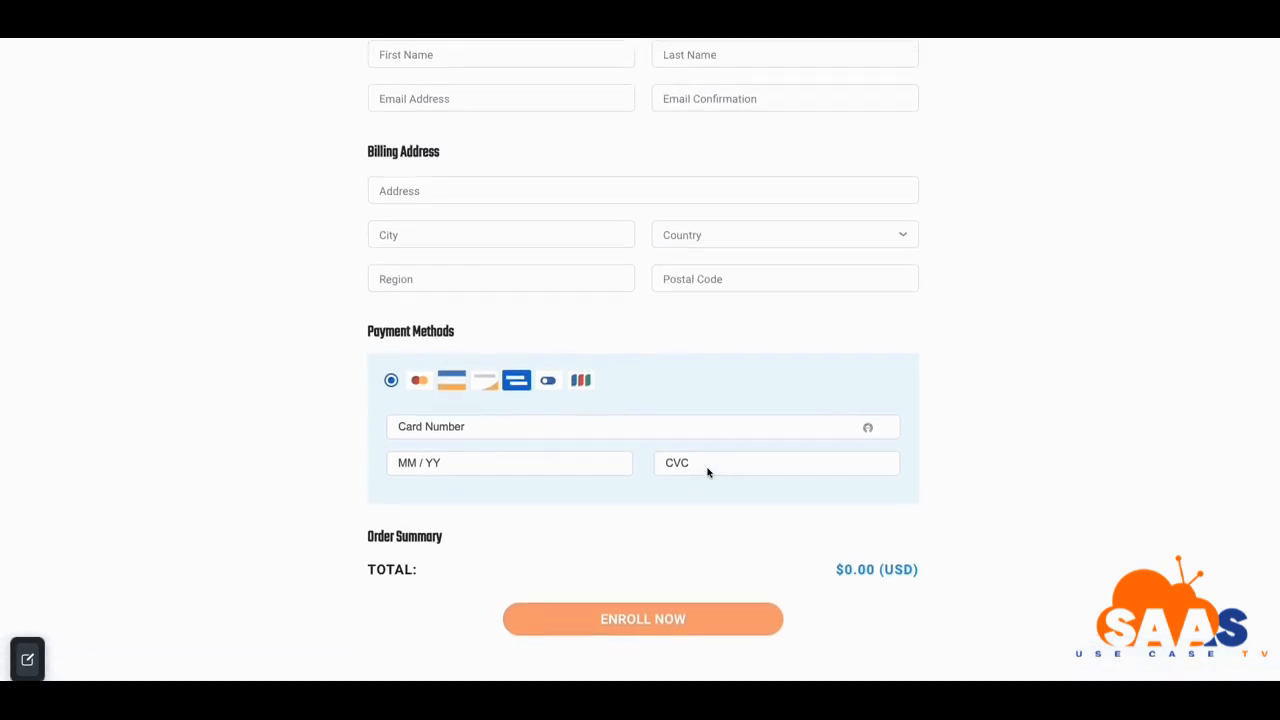
scroll(811, 389, up, 2)
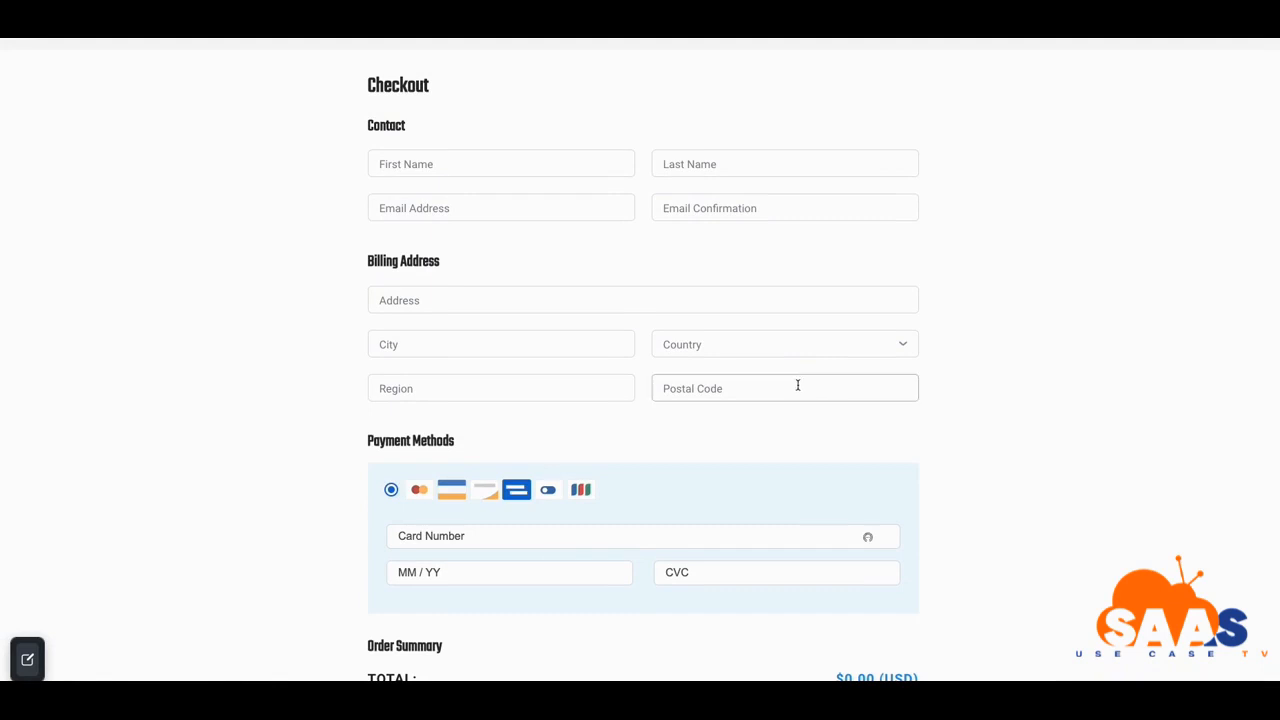
scroll(800, 384, up, 4)
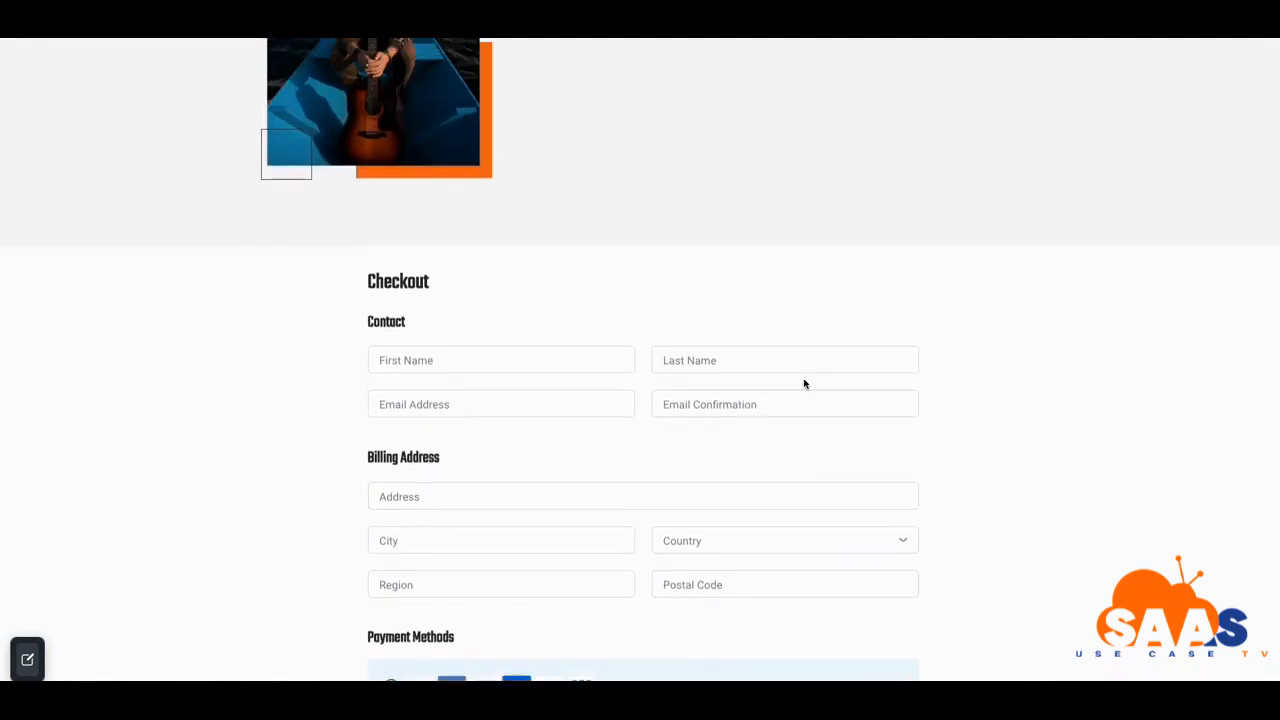
scroll(804, 383, up, 5)
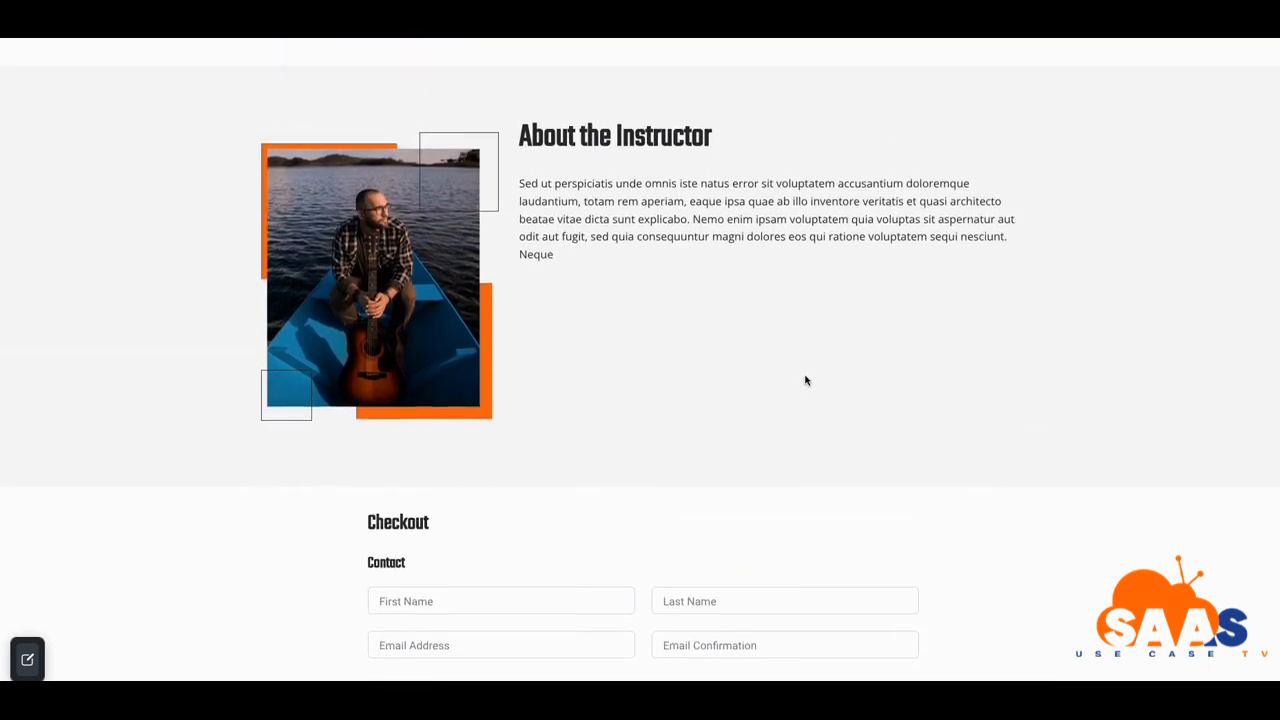
scroll(805, 380, up, 1)
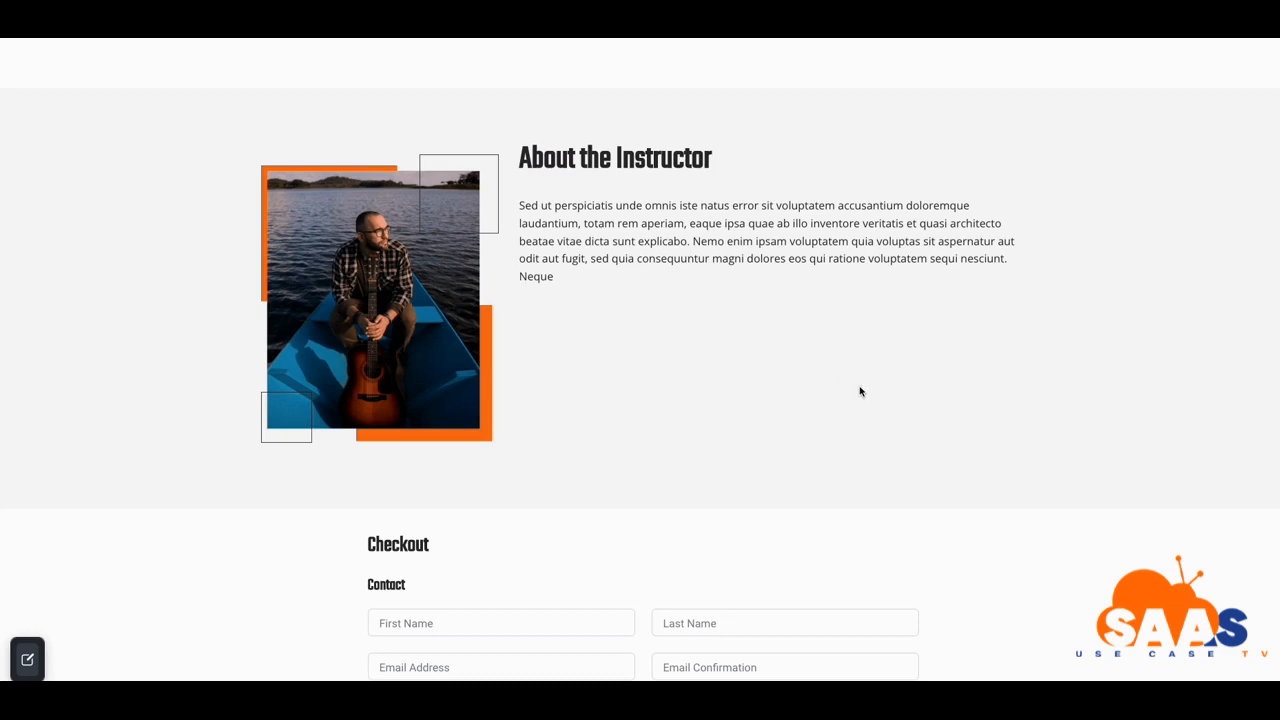
scroll(834, 412, up, 5)
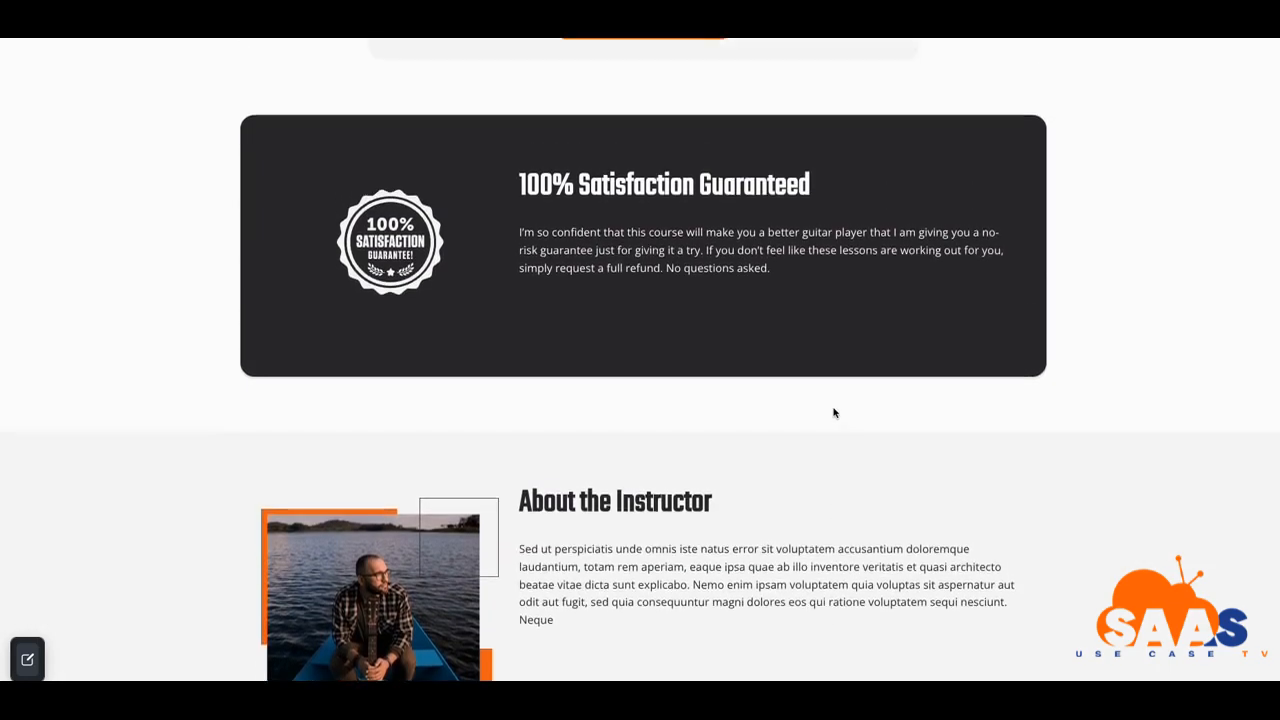
scroll(834, 412, up, 8)
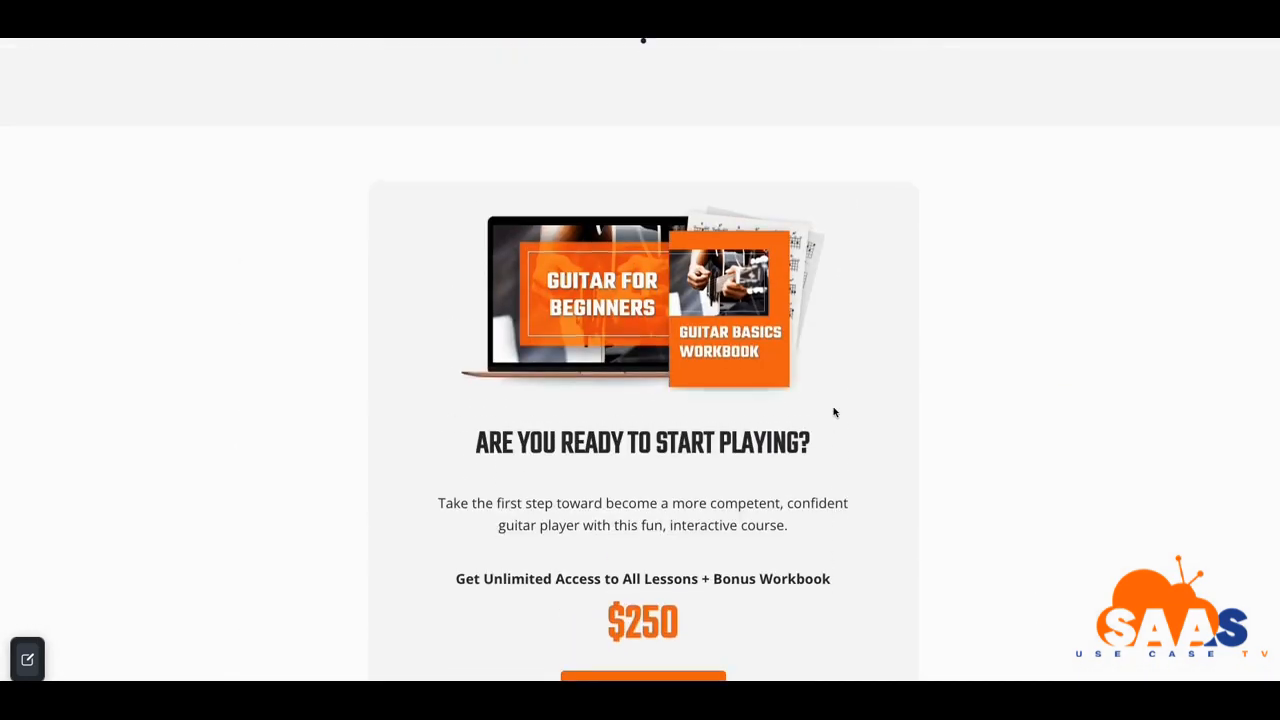
scroll(834, 412, down, 1)
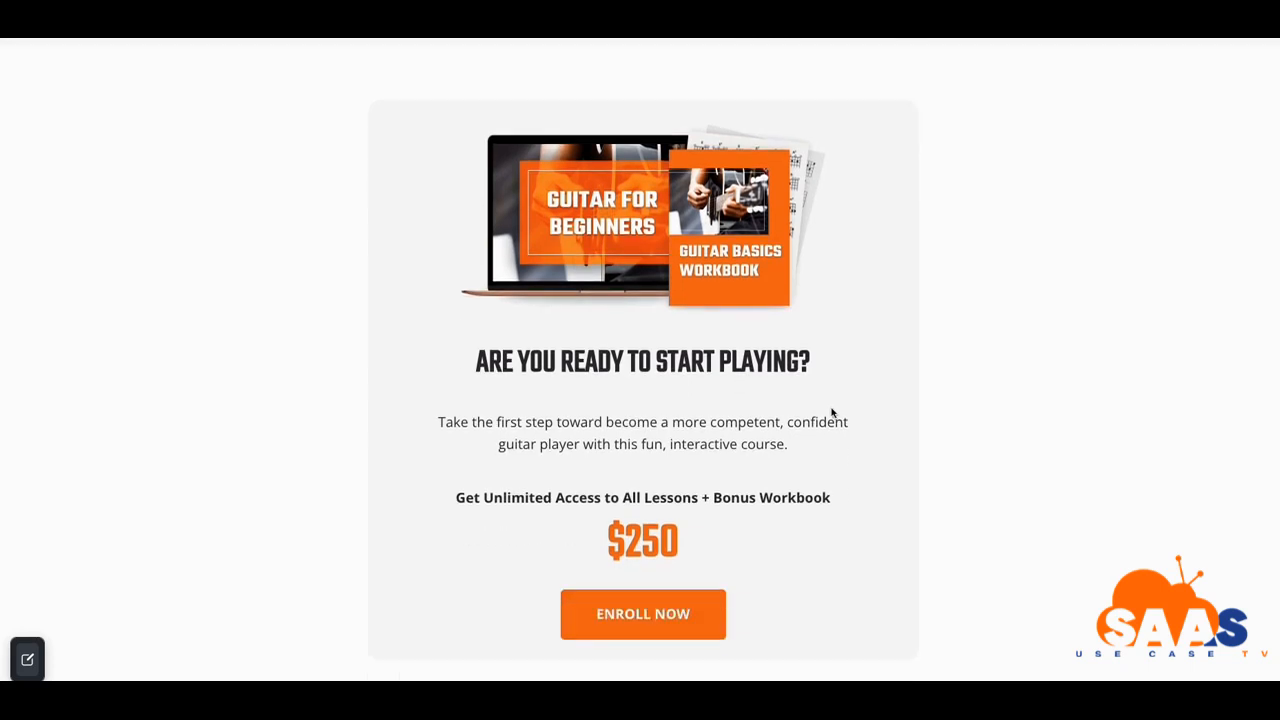
scroll(831, 412, up, 10)
scroll(828, 412, up, 10)
scroll(828, 412, up, 12)
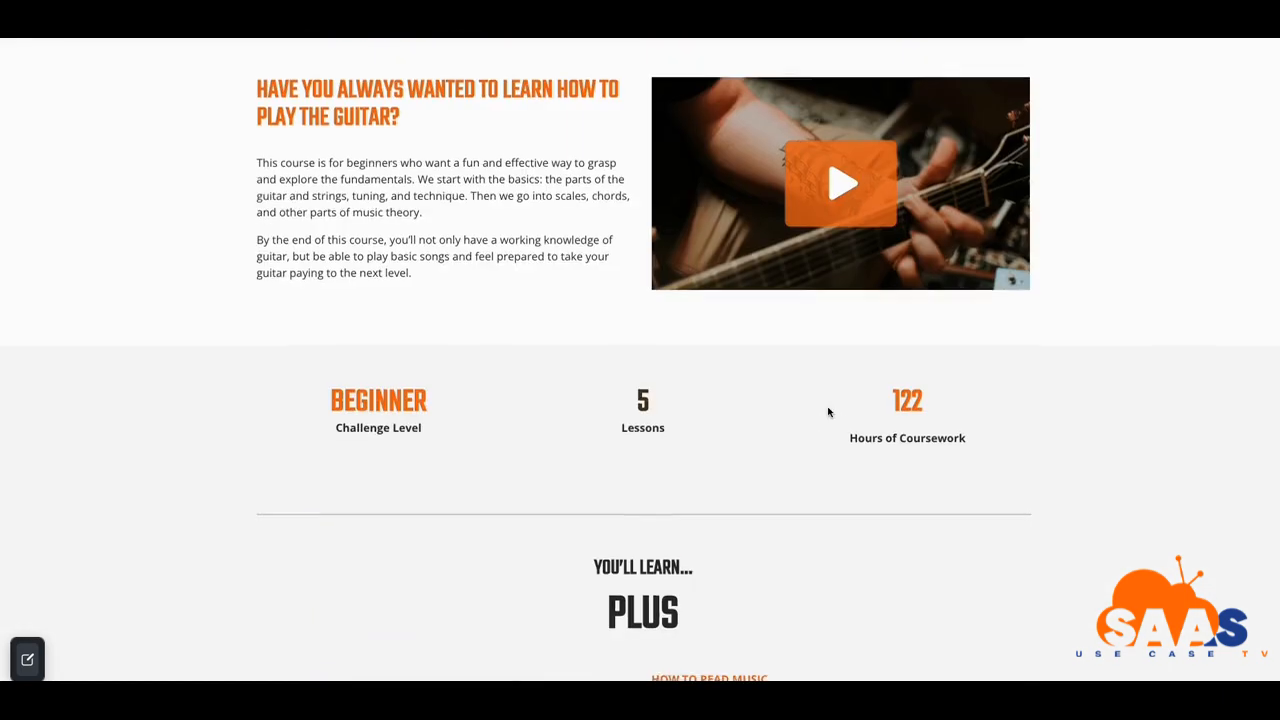
scroll(828, 412, up, 5)
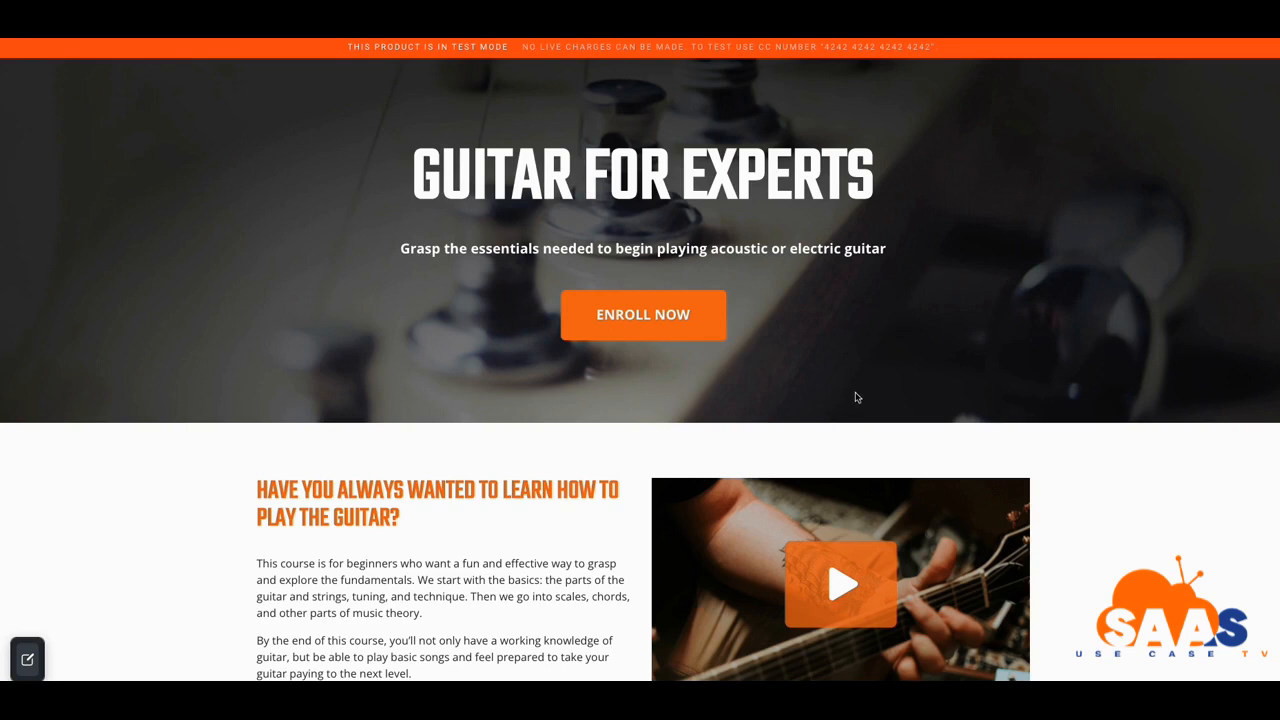
Scroll the live preview down to the testimonial carousel and advance it one slide with the right arrow
scroll(915, 386, down, 1)
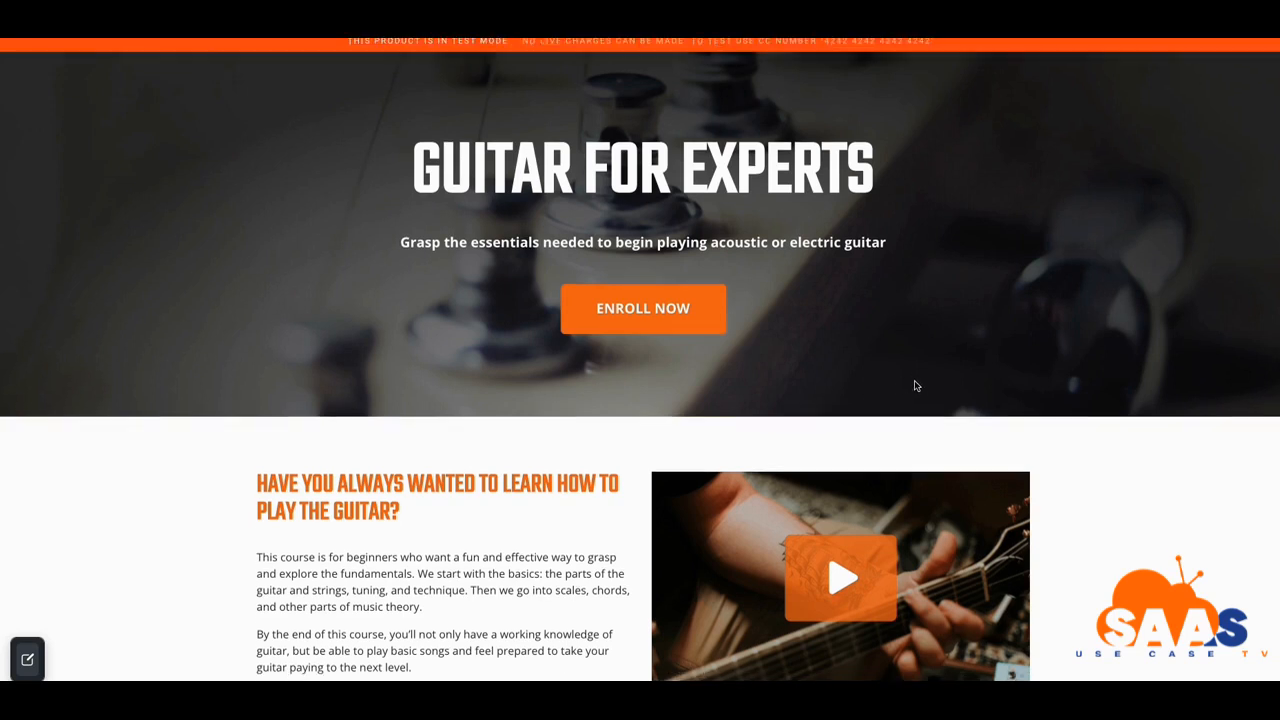
scroll(915, 380, up, 1)
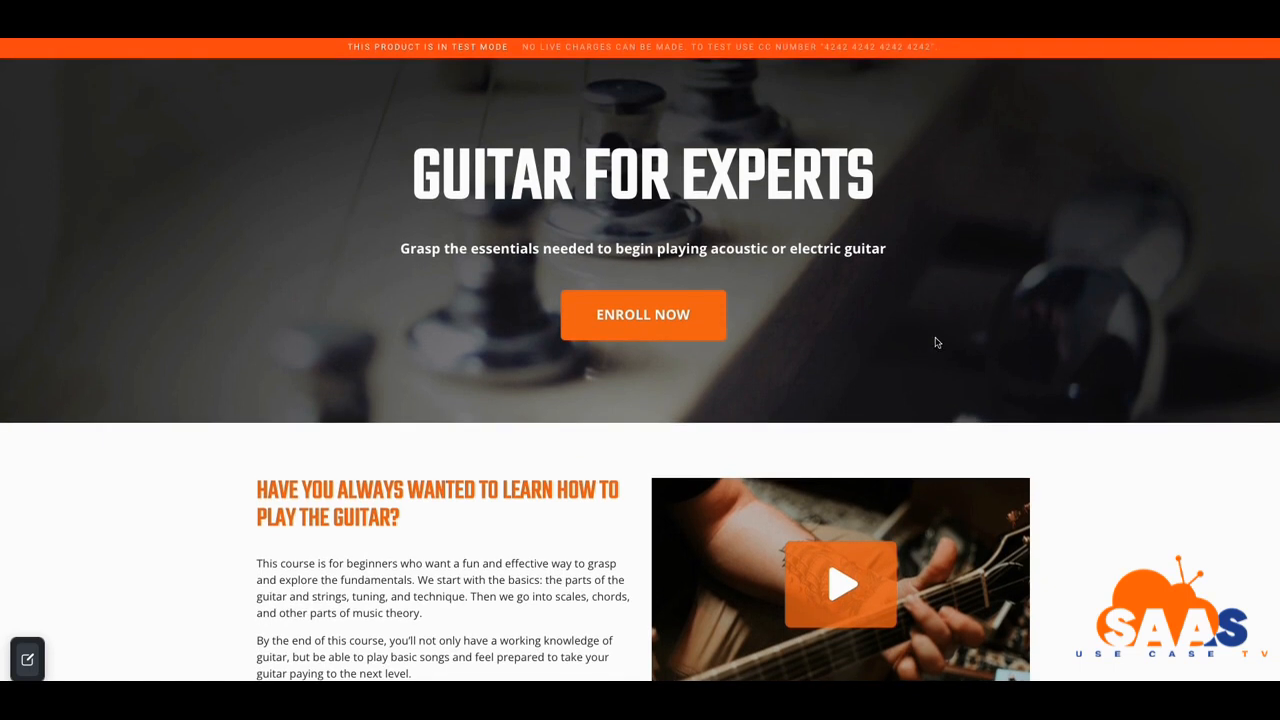
scroll(935, 340, down, 1)
scroll(937, 335, up, 1)
scroll(754, 316, down, 3)
scroll(758, 316, up, 3)
scroll(804, 320, down, 2)
scroll(720, 369, down, 1)
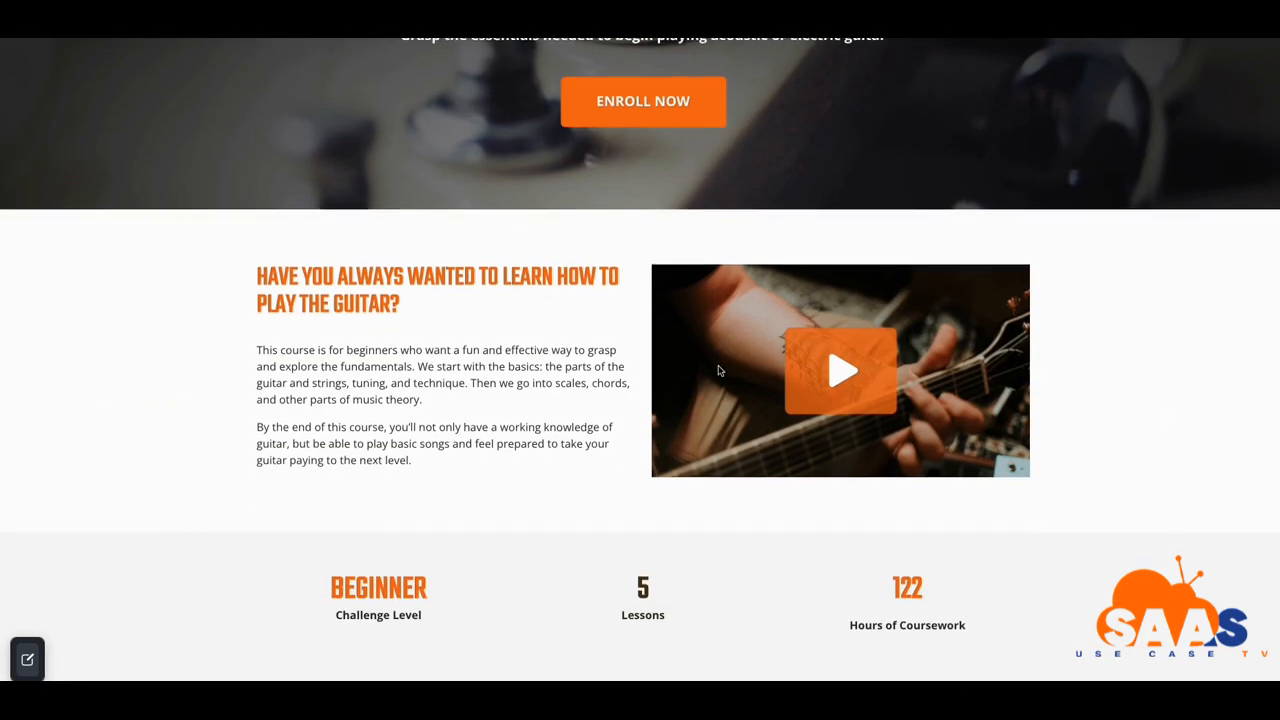
scroll(632, 407, down, 2)
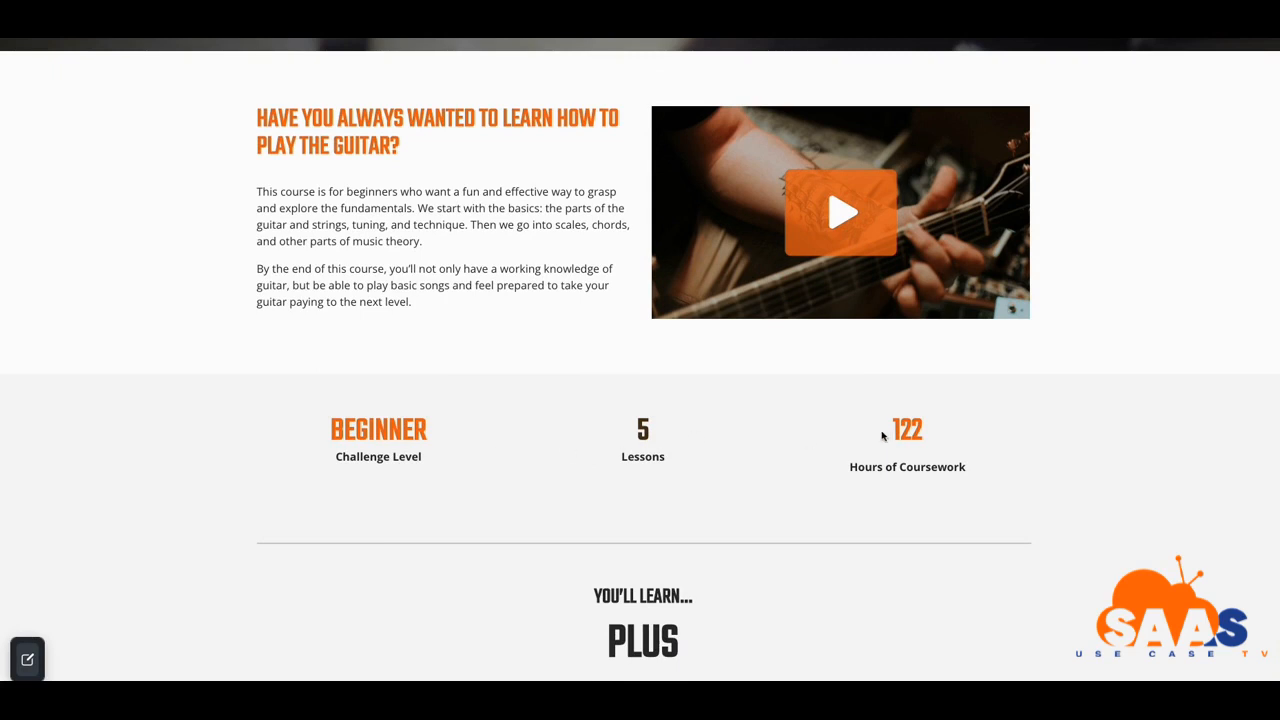
scroll(930, 452, down, 1)
scroll(928, 440, down, 2)
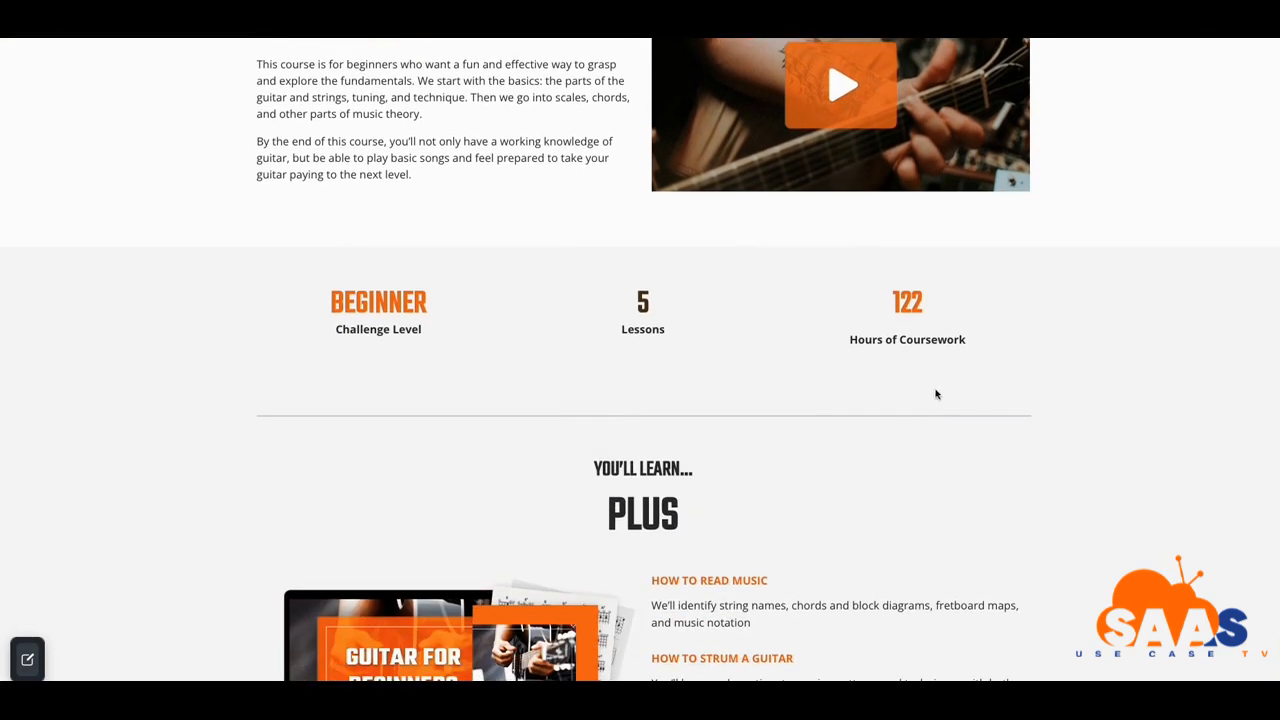
scroll(900, 400, down, 2)
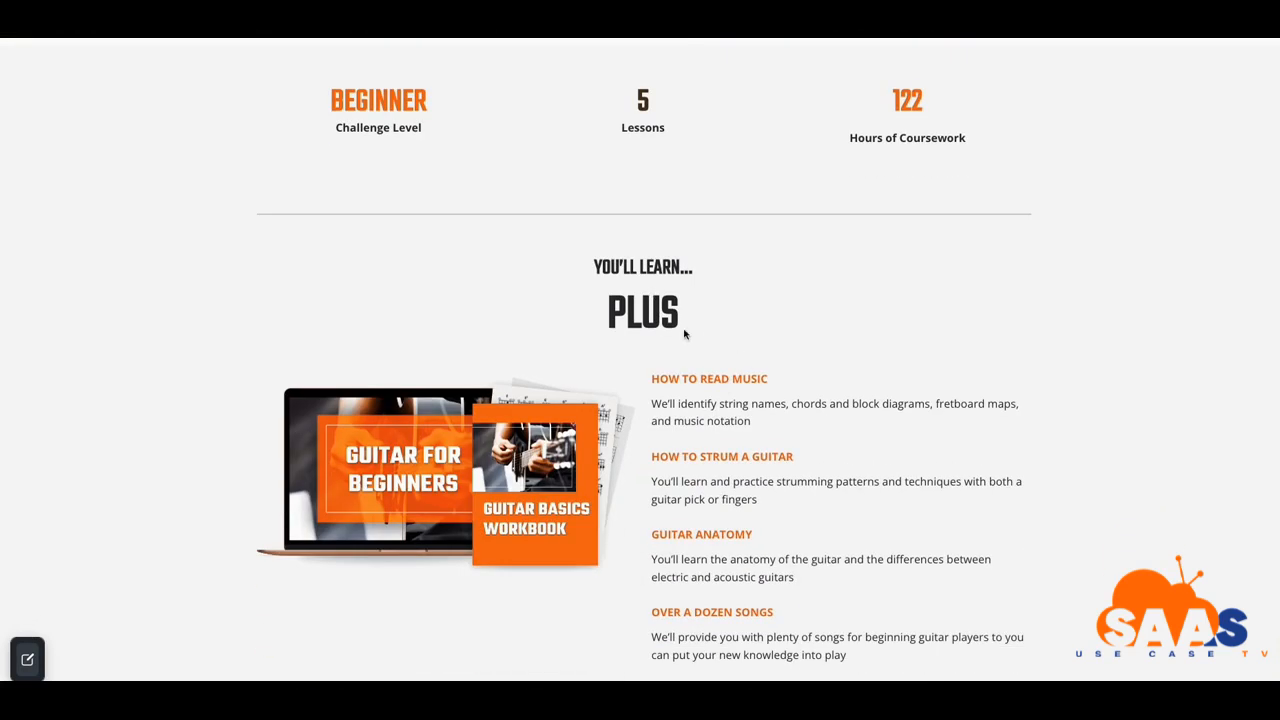
scroll(700, 351, down, 3)
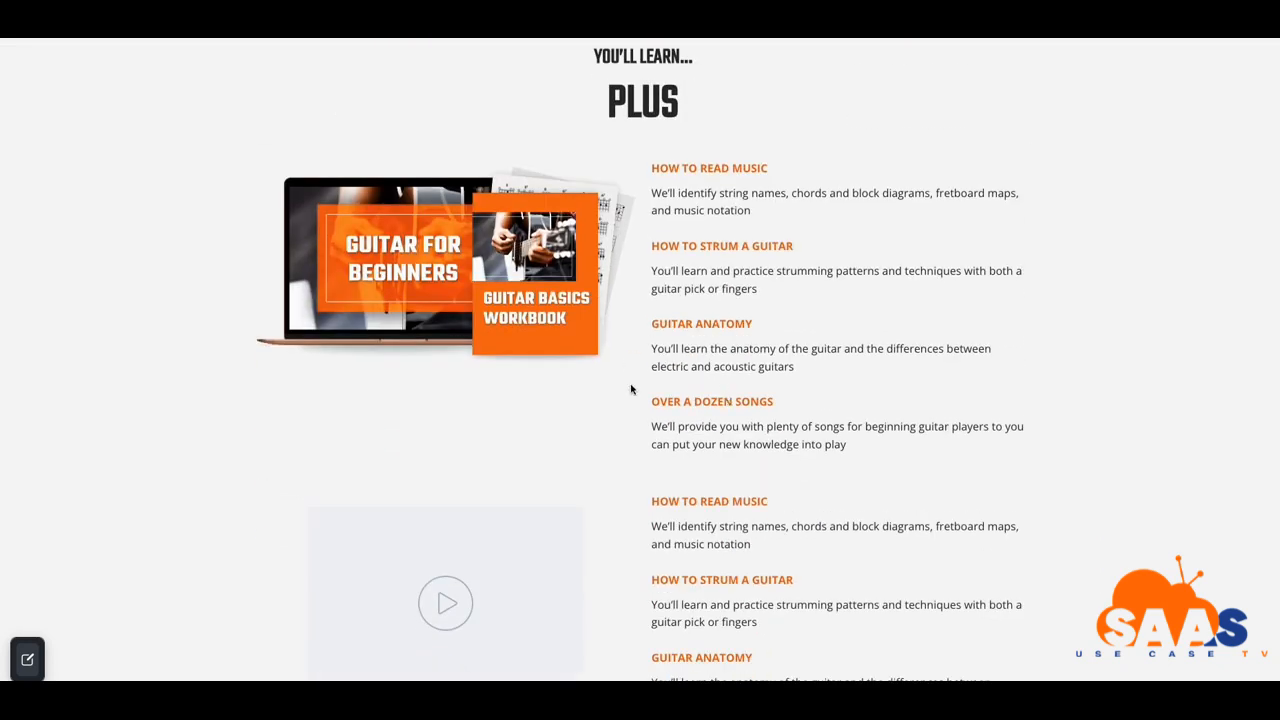
scroll(631, 389, down, 3)
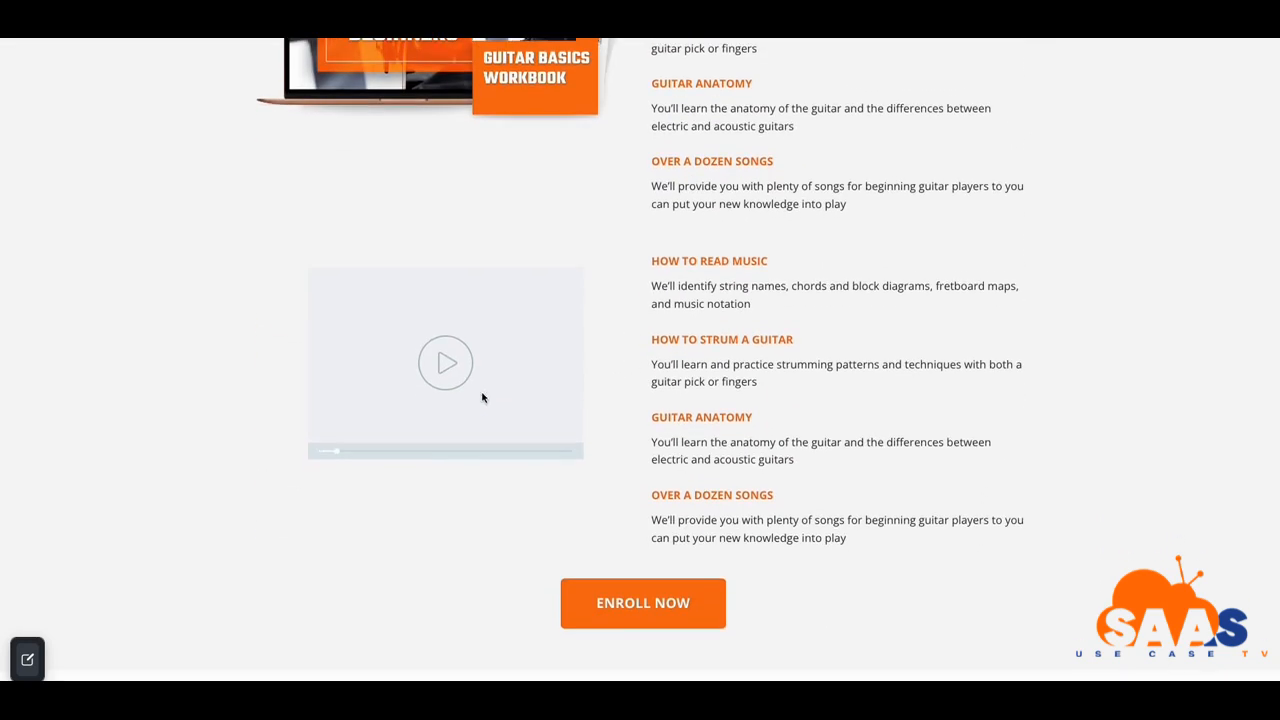
scroll(530, 398, down, 3)
scroll(562, 416, down, 4)
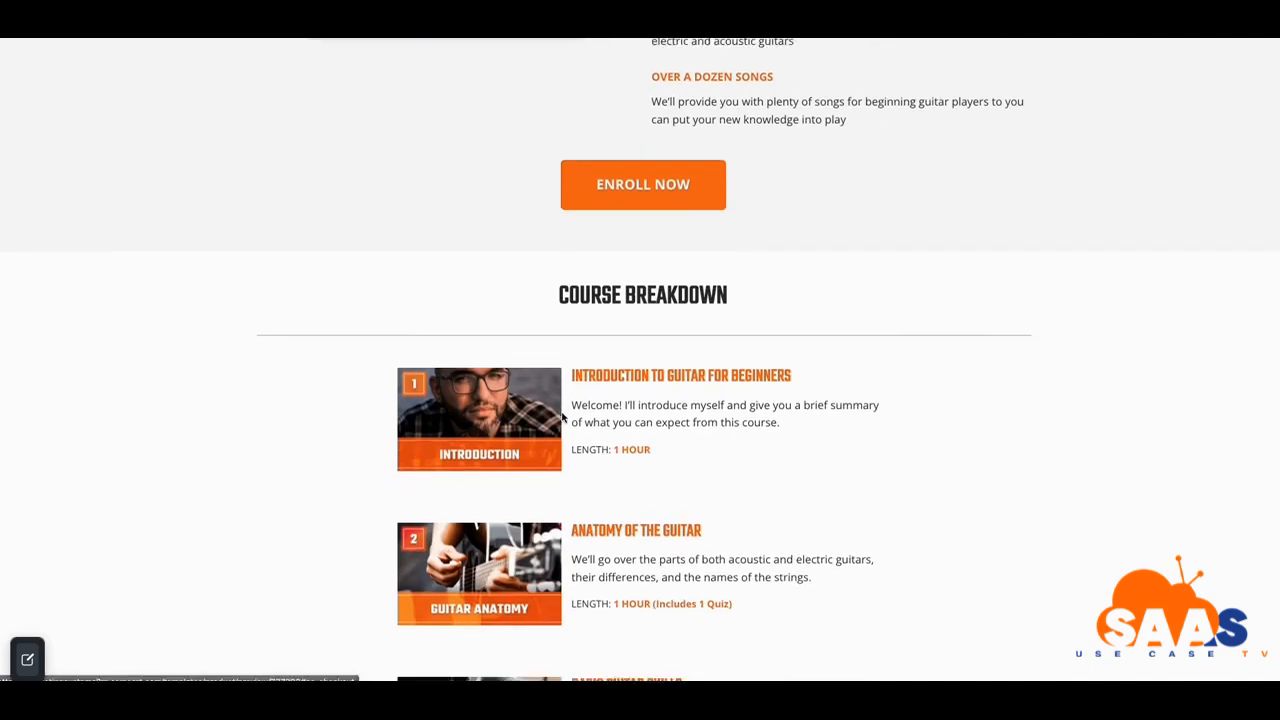
scroll(534, 372, down, 3)
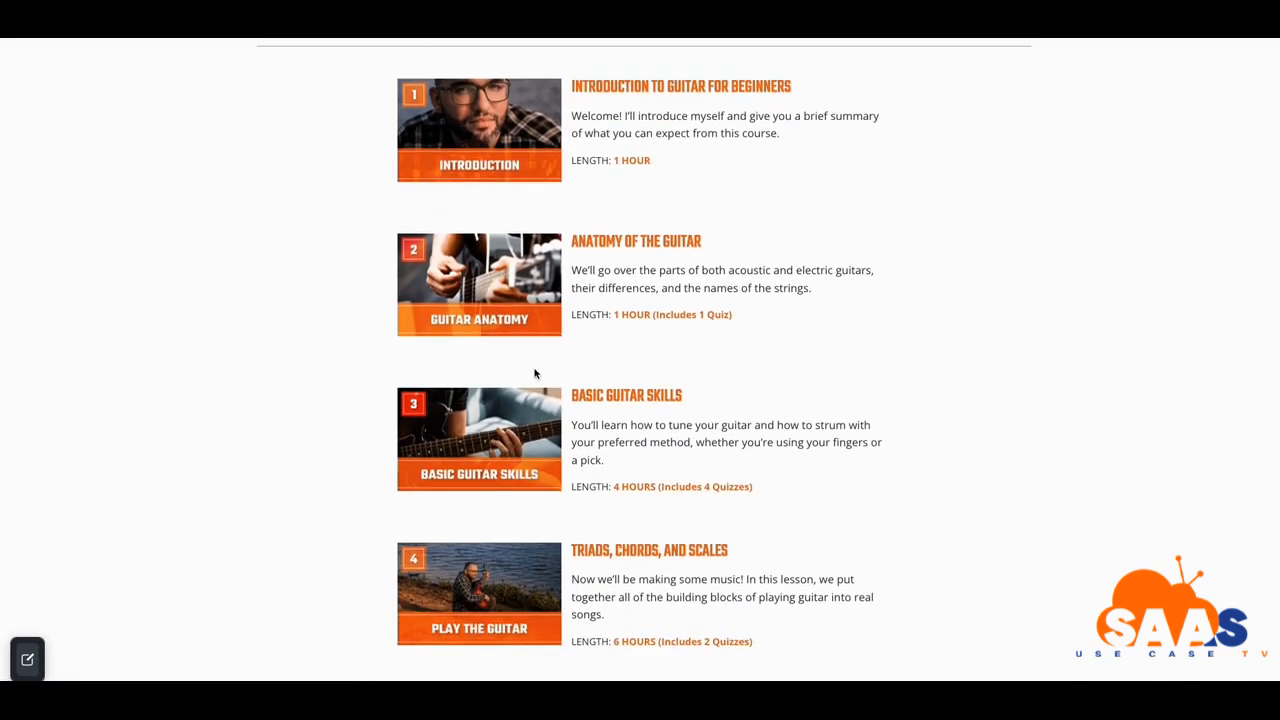
scroll(533, 374, down, 2)
scroll(520, 380, up, 5)
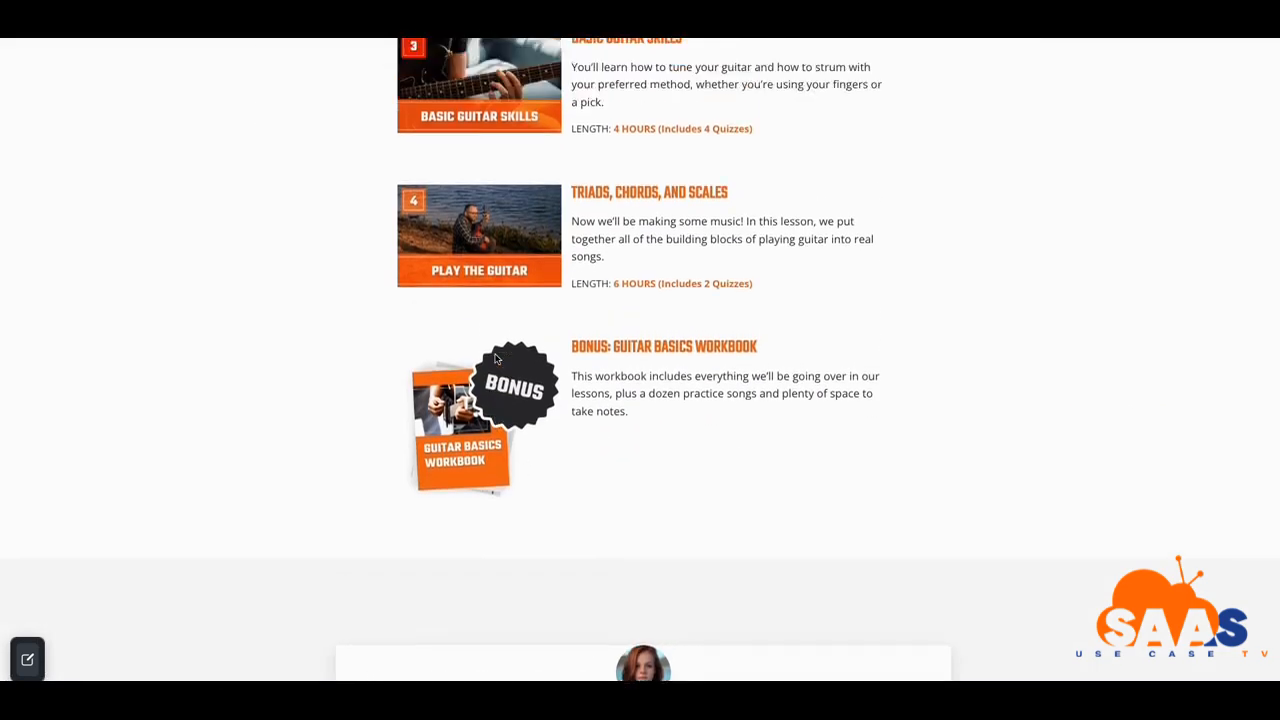
scroll(509, 386, down, 1)
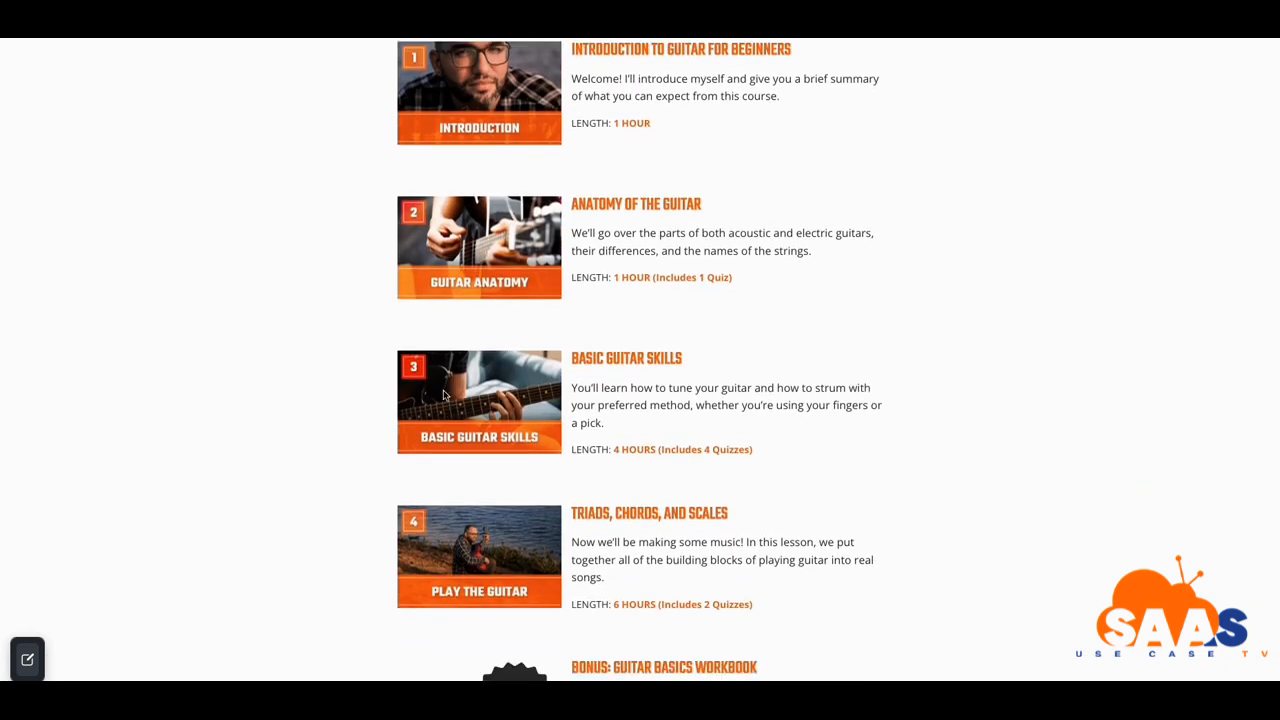
scroll(445, 397, down, 3)
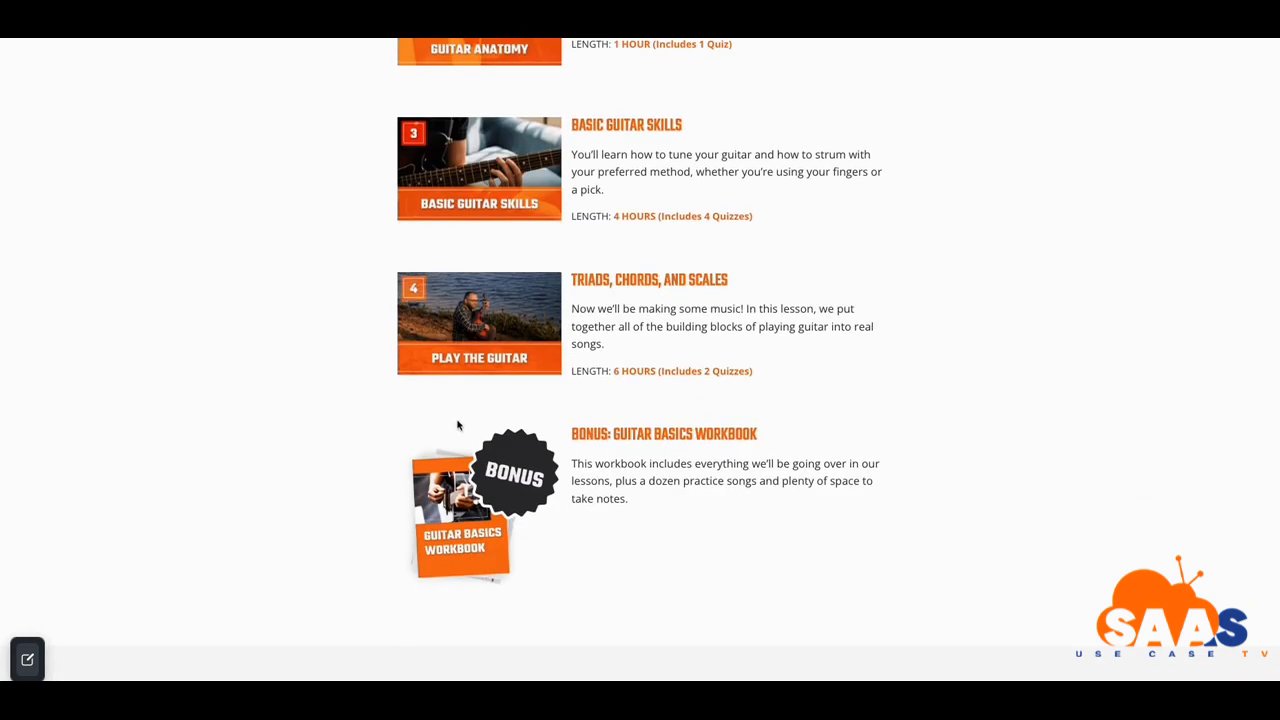
scroll(457, 425, down, 1)
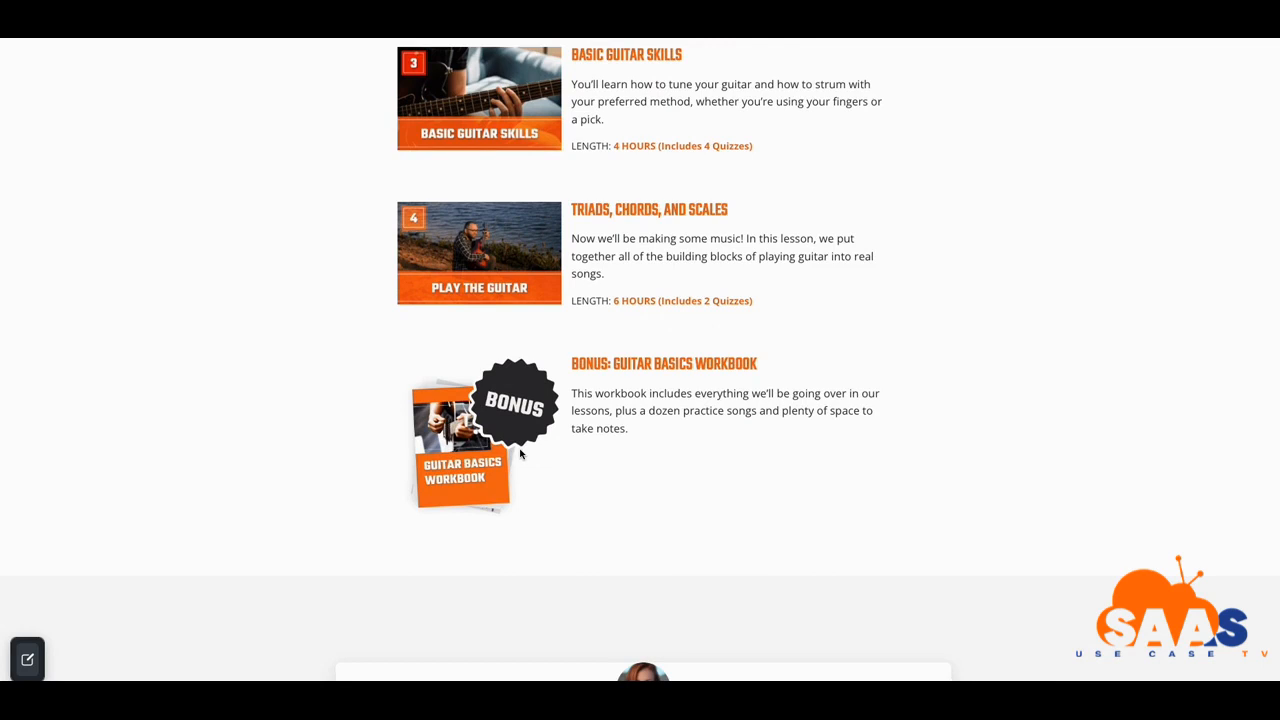
scroll(510, 444, down, 3)
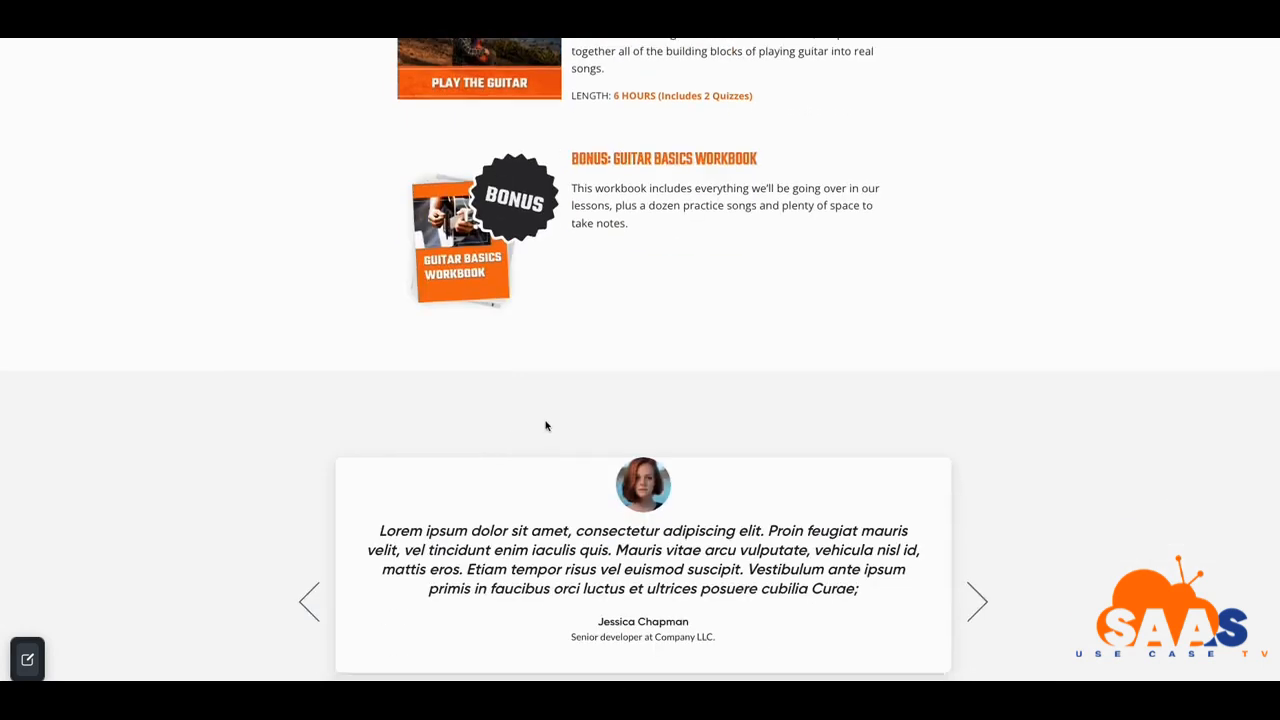
scroll(546, 426, down, 2)
scroll(676, 432, down, 3)
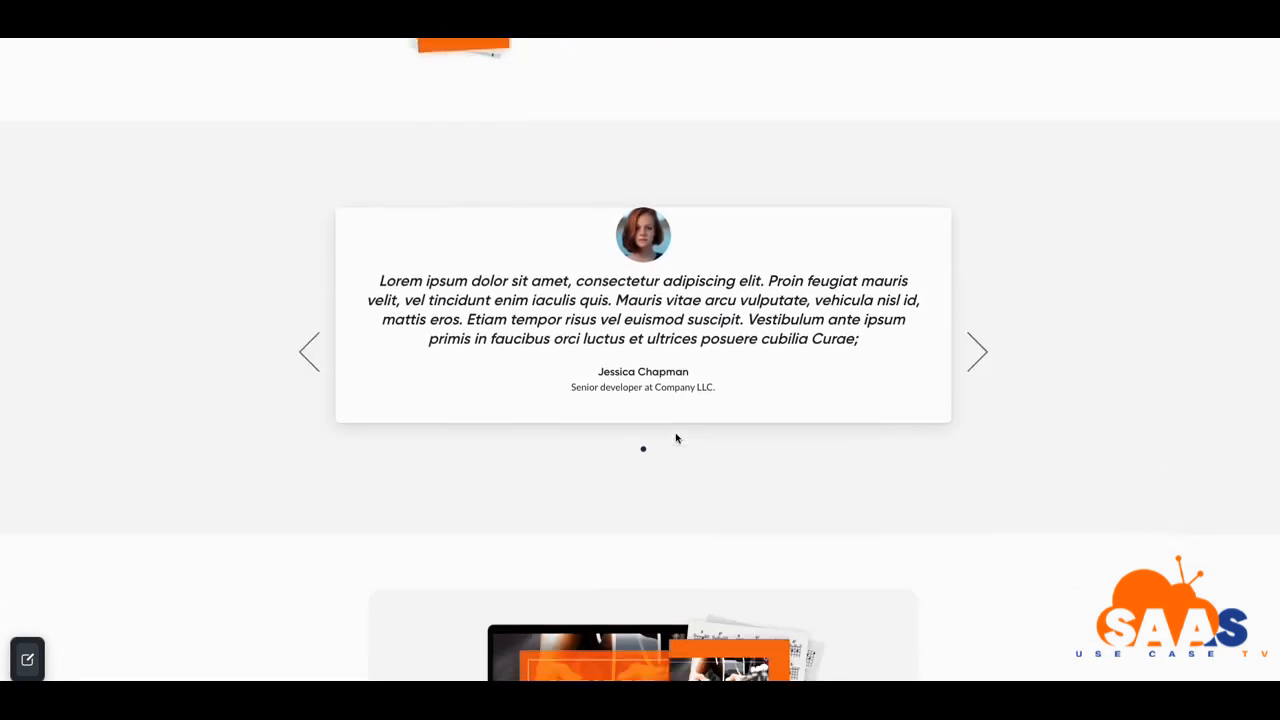
click(977, 343)
click(977, 343)
scroll(889, 364, down, 3)
scroll(889, 364, down, 5)
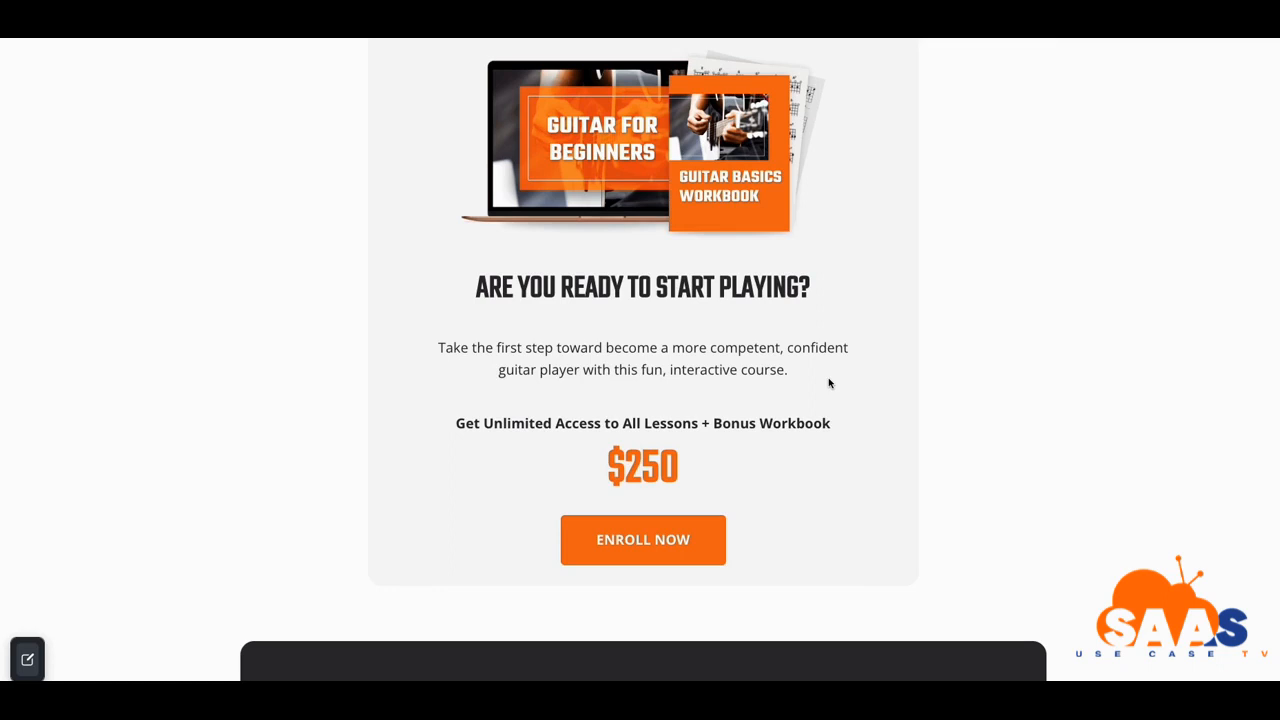
scroll(829, 381, down, 1)
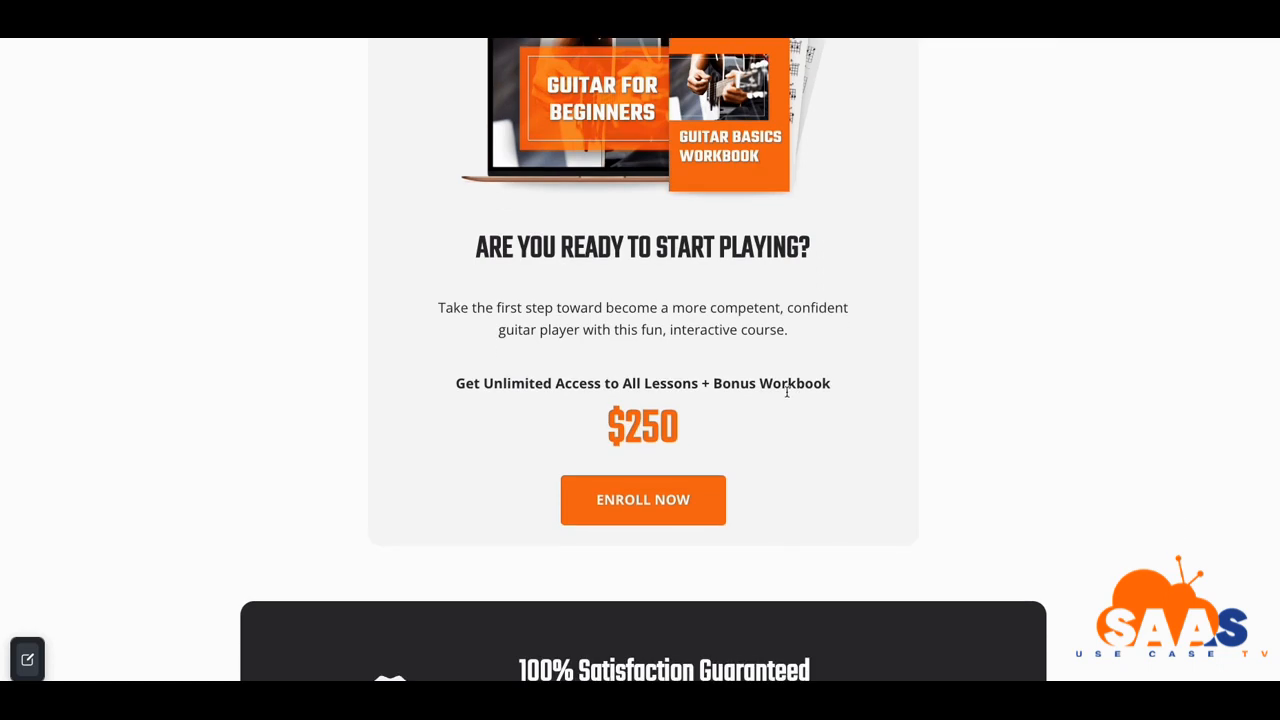
scroll(787, 393, down, 2)
scroll(742, 397, down, 2)
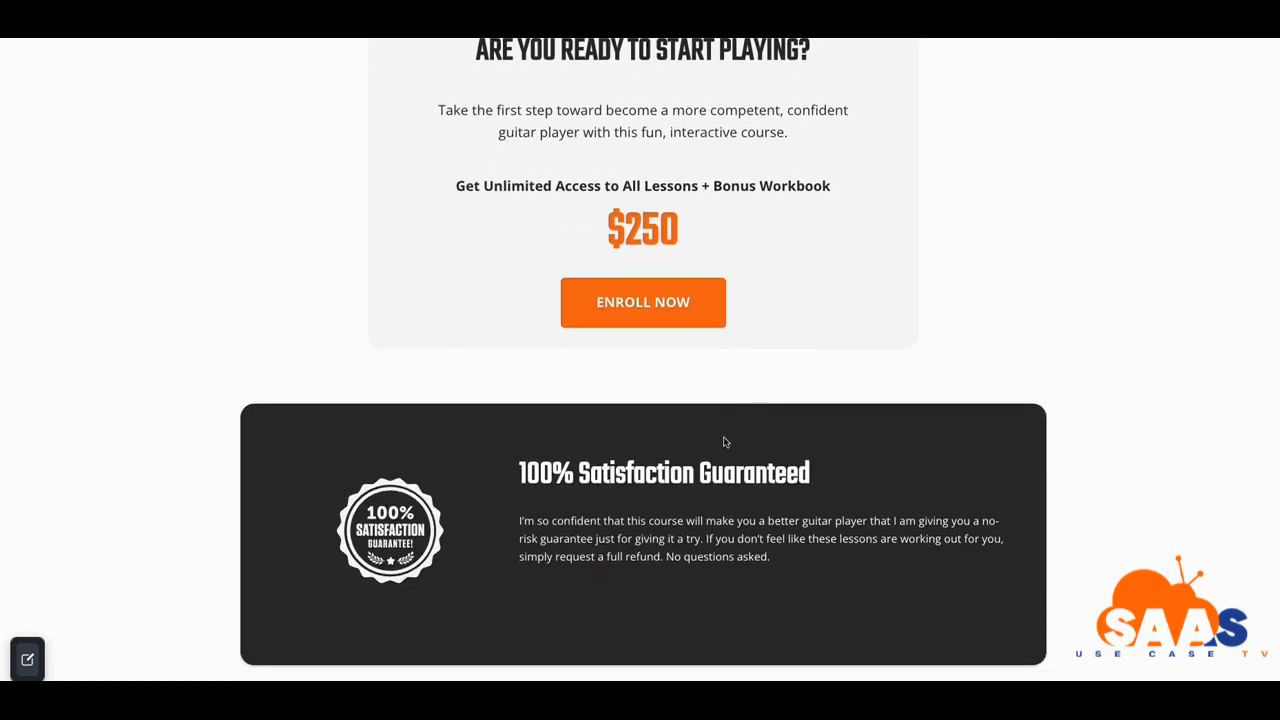
scroll(724, 436, down, 5)
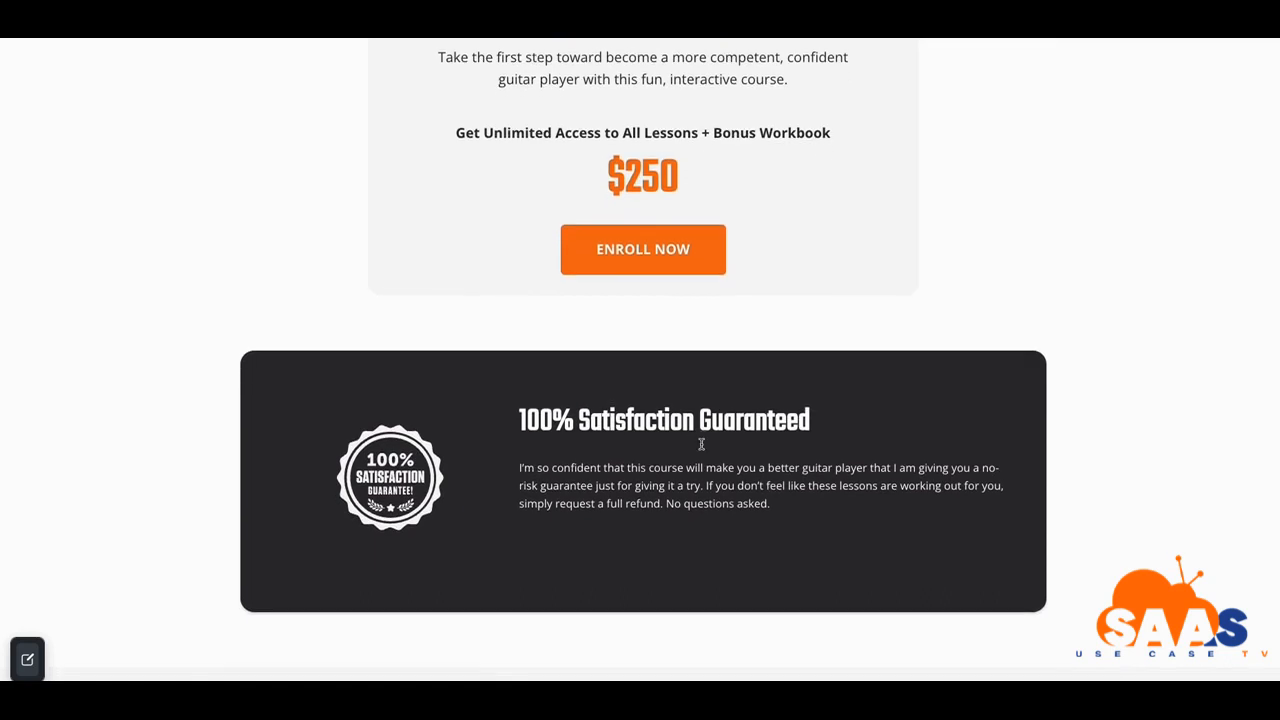
scroll(720, 434, down, 12)
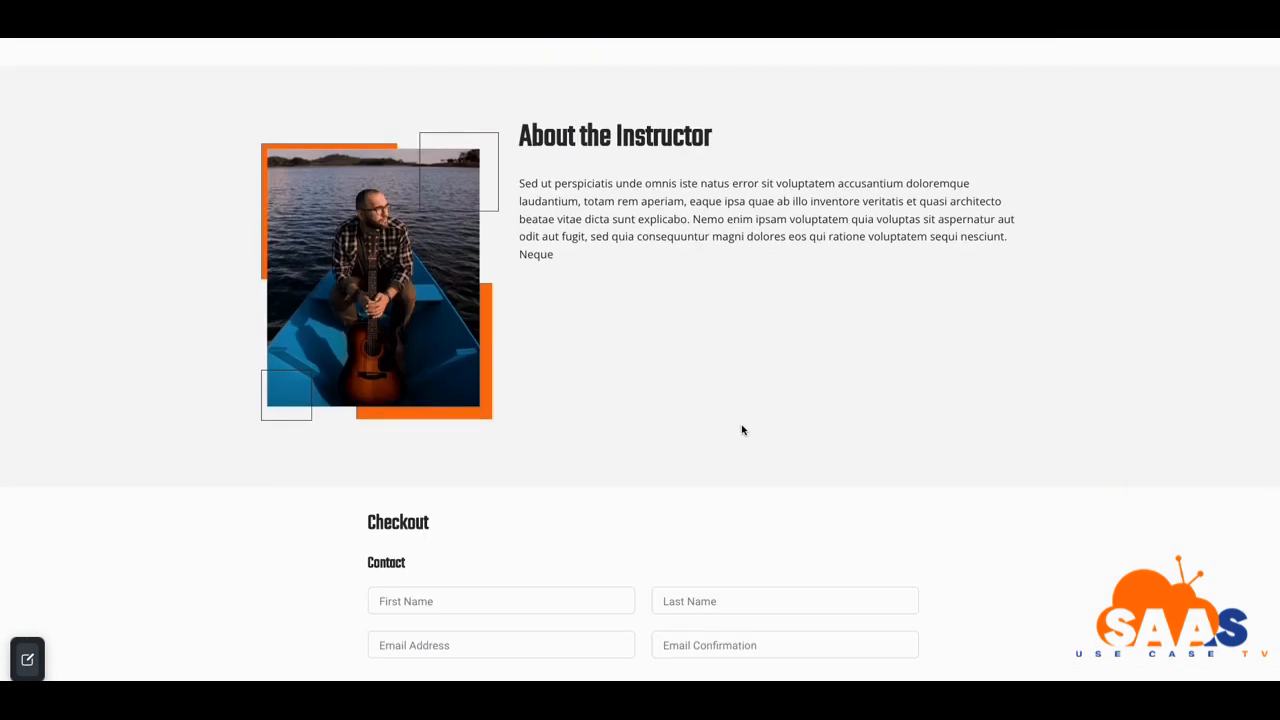
scroll(740, 430, down, 7)
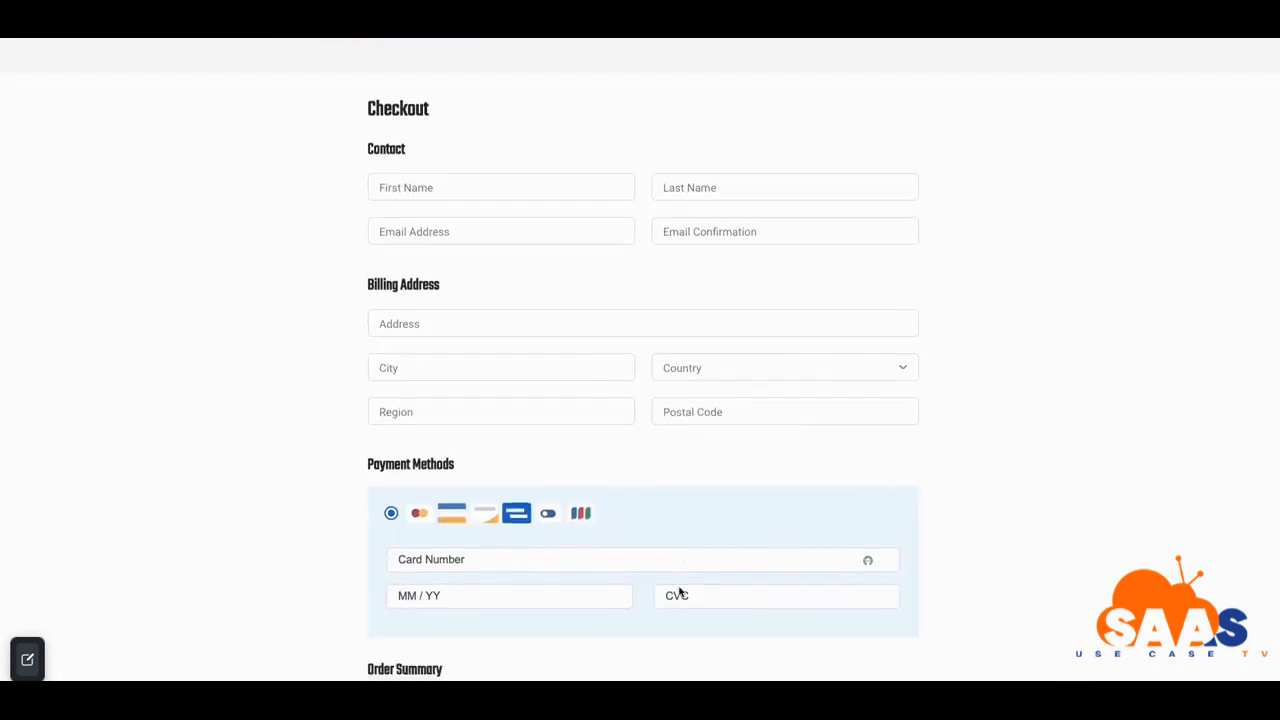
scroll(672, 582, up, 3)
scroll(664, 576, down, 1)
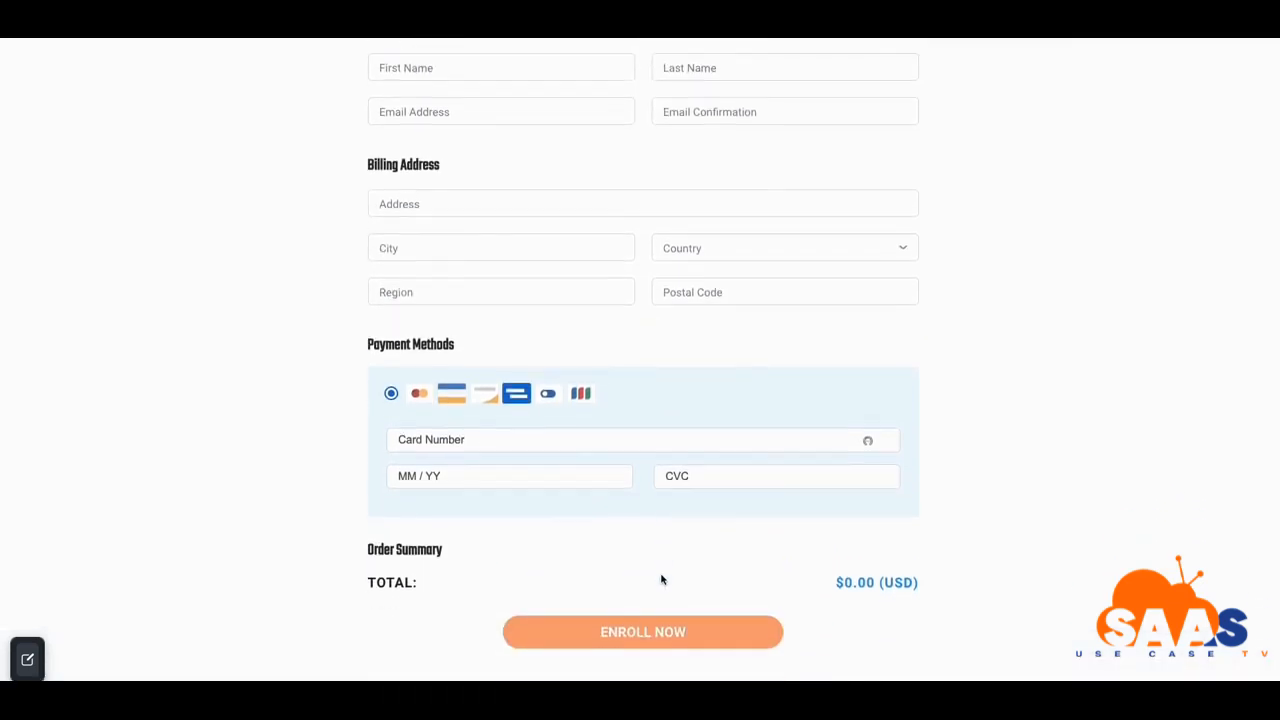
scroll(661, 578, up, 8)
scroll(661, 578, up, 20)
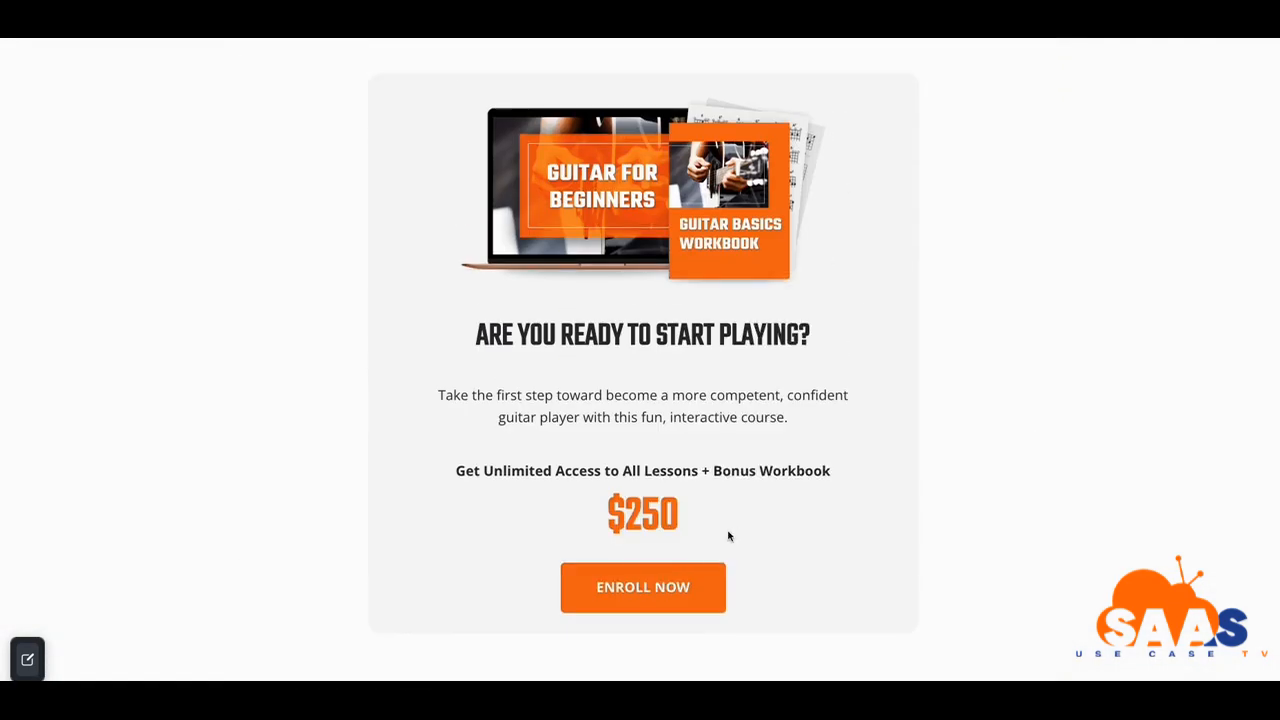
scroll(749, 519, up, 5)
scroll(825, 367, up, 15)
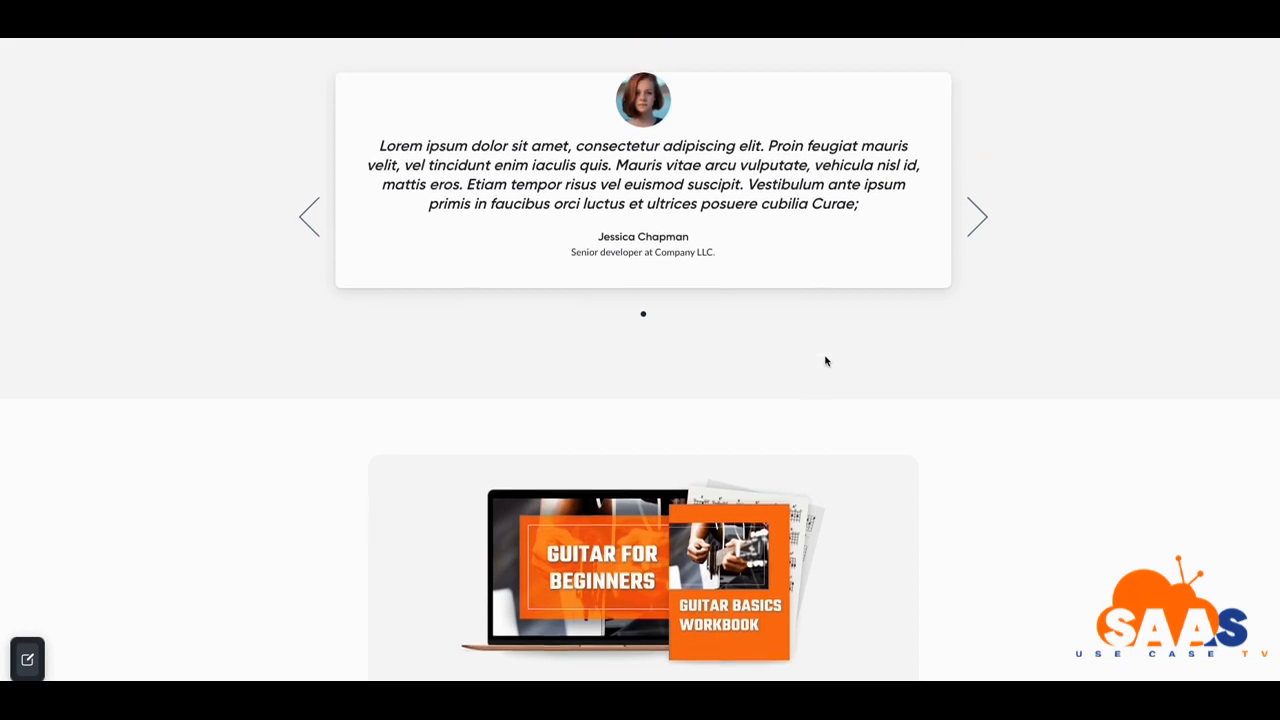
scroll(828, 332, up, 10)
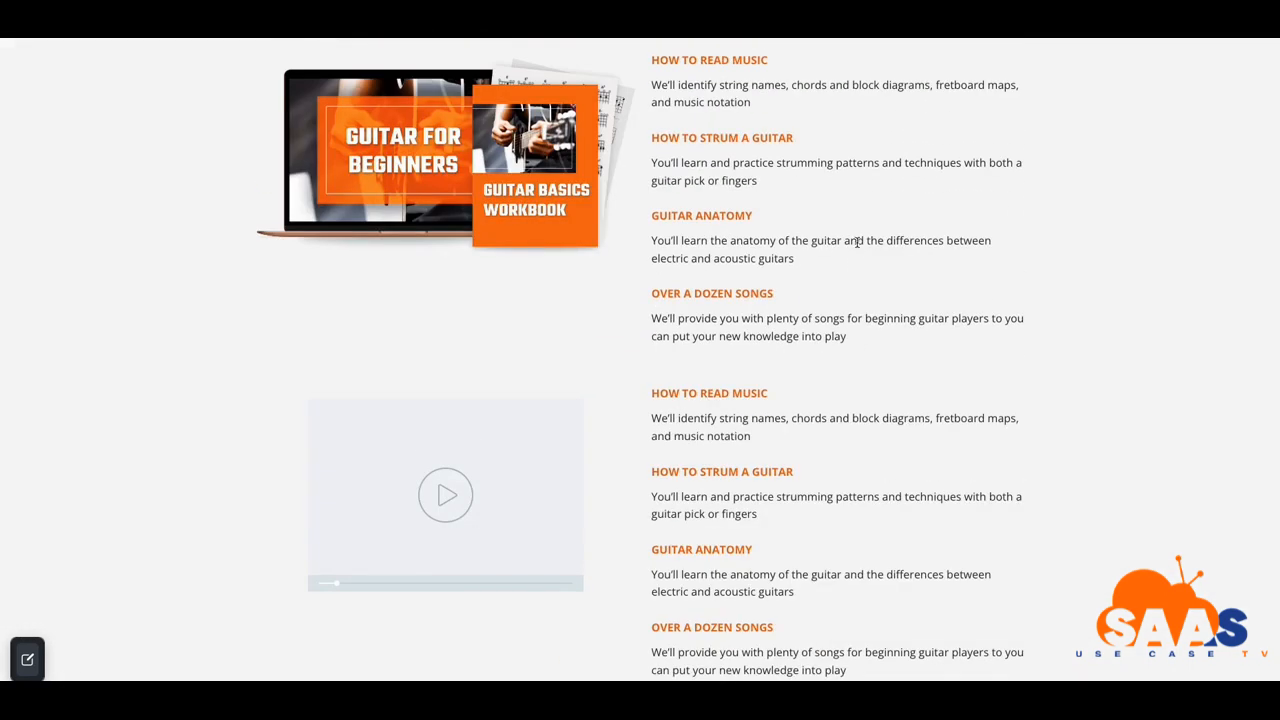
scroll(857, 242, up, 5)
scroll(857, 242, up, 6)
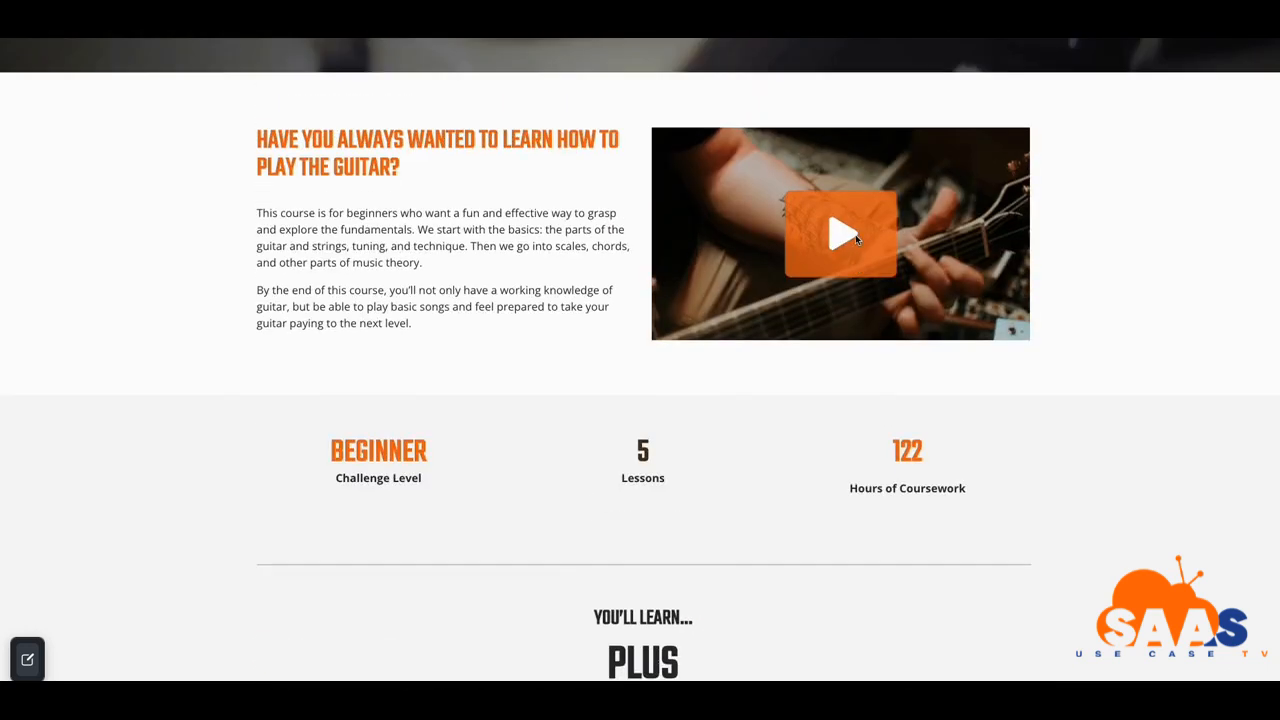